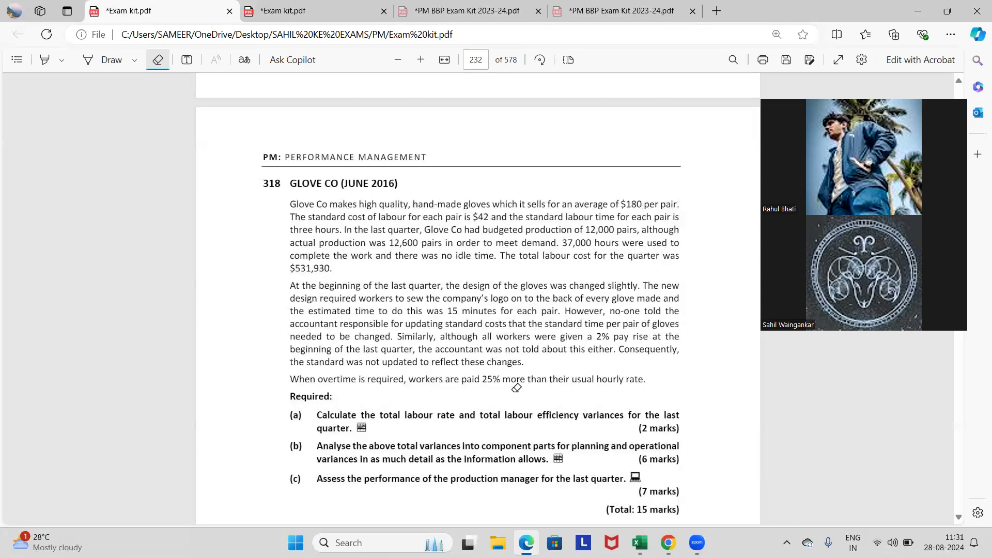
Switch from the Glove Co question PDF to the Exam kit.xlsx workbook in Excel.
{"action": "left_click", "coordinate": [90, 62]}
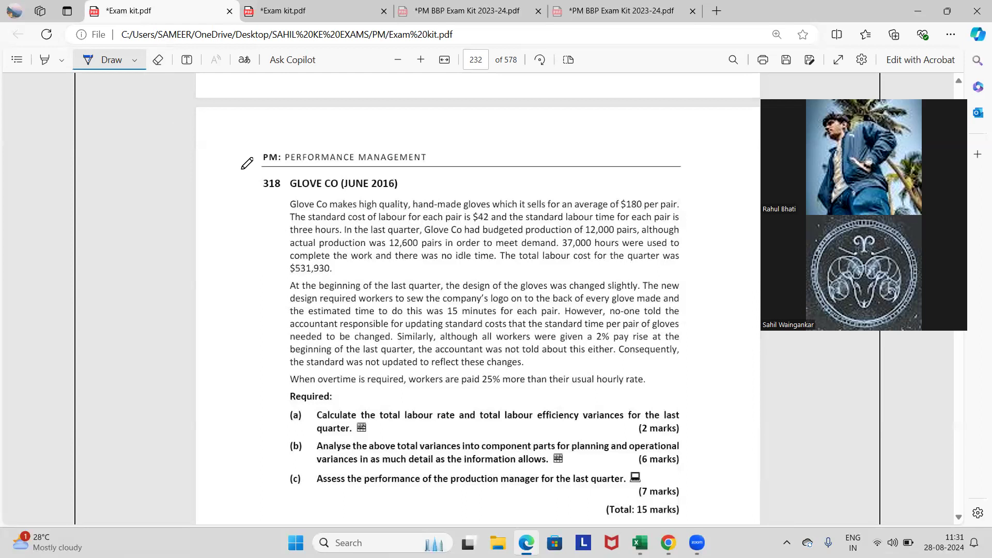
{"action": "key", "text": "alt+Tab"}
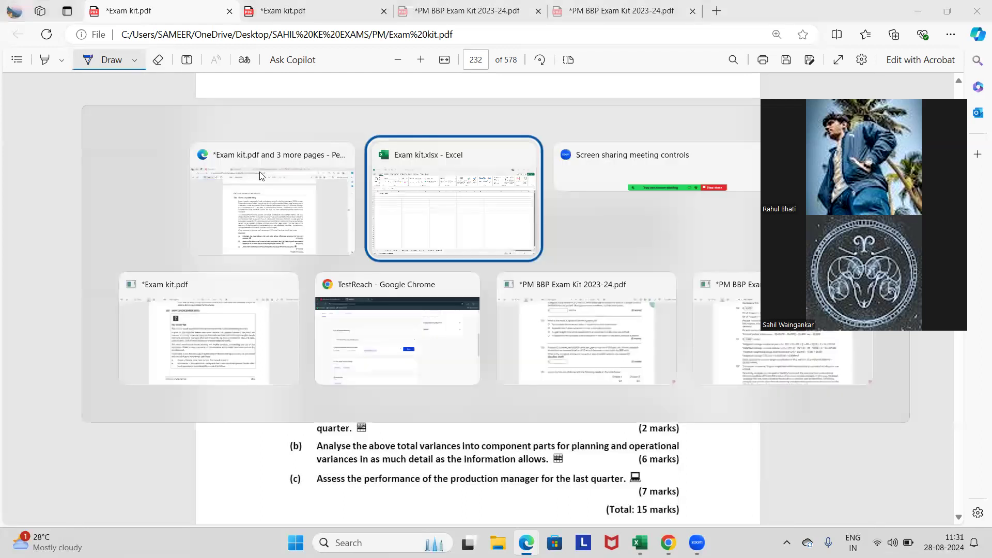
{"action": "left_click", "coordinate": [122, 193]}
{"action": "key", "text": "alt+Tab"}
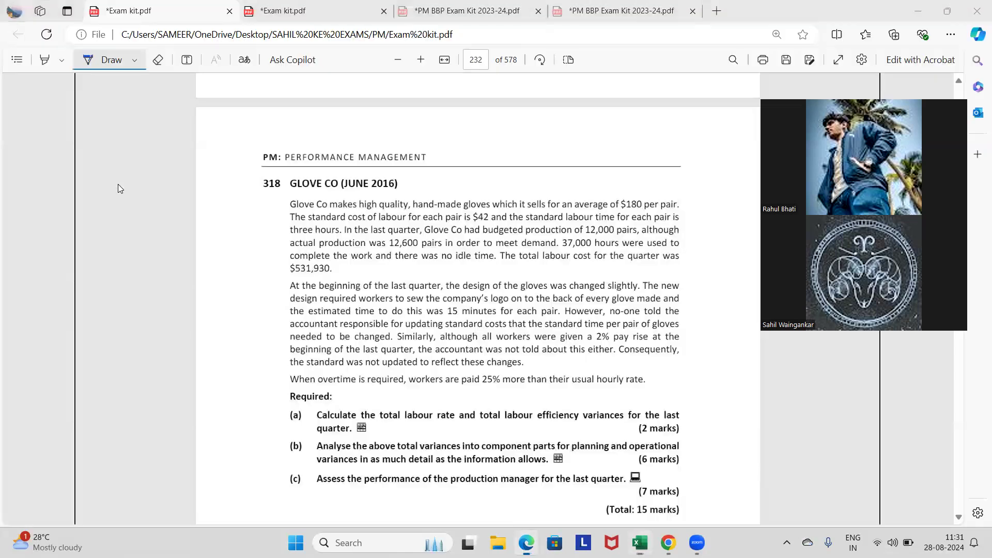
{"action": "key", "text": "alt+Tab"}
{"action": "left_click", "coordinate": [117, 184]}
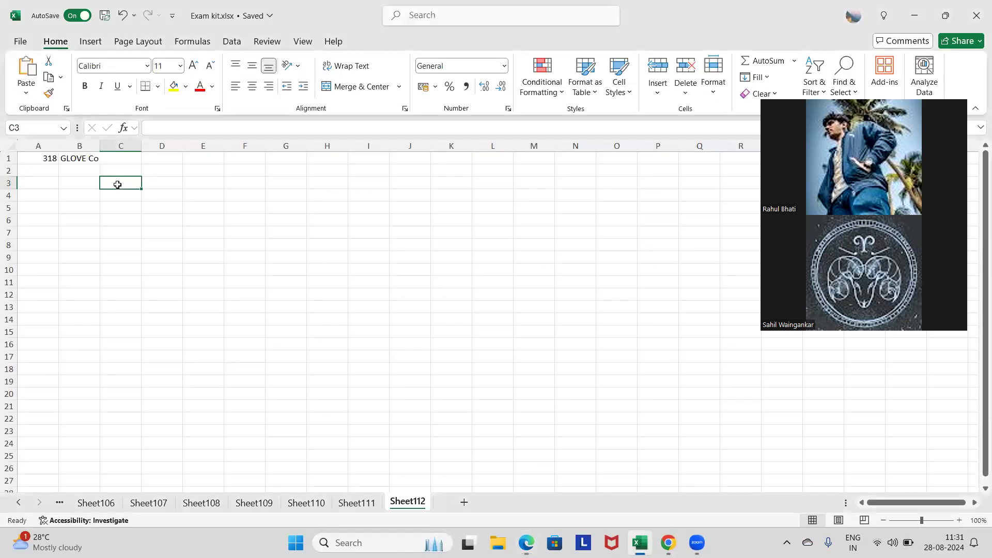
Enter the label ACTUAL RATE in cell C5.
{"action": "key", "text": "Down"}
{"action": "key", "text": "Down"}
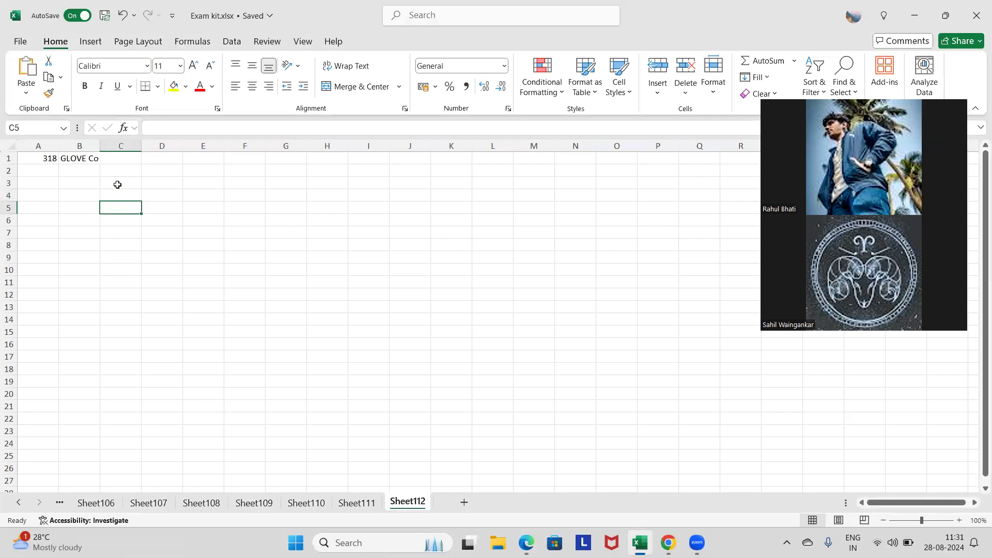
{"action": "type", "text": "actual rate"}
{"action": "key", "text": "Tab"}
{"action": "key", "text": "Up"}
{"action": "key", "text": "Up"}
{"action": "key", "text": "Down"}
{"action": "key", "text": "Down"}
{"action": "key", "text": "Left"}
{"action": "type", "text": "ACTUAL RAT"}
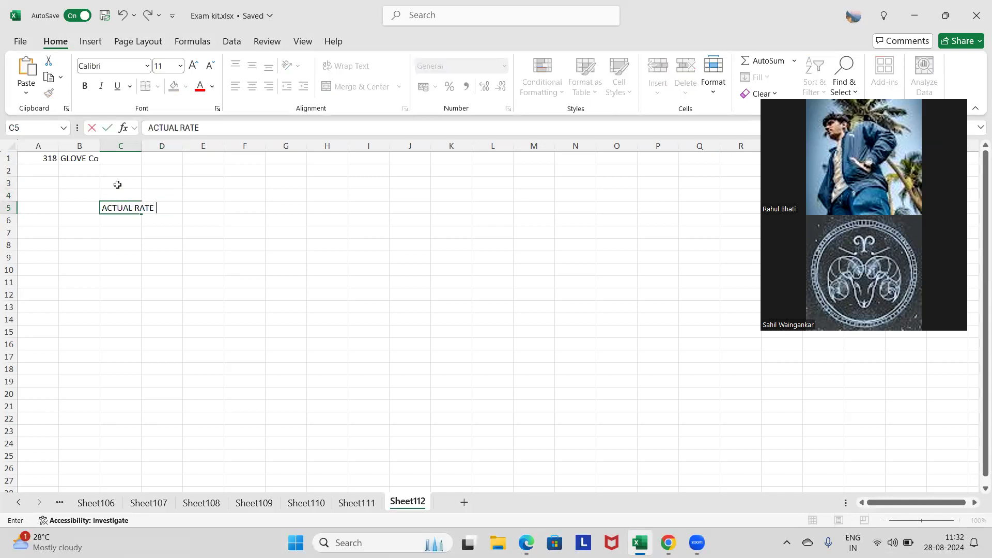
{"action": "type", "text": "E"}
{"action": "key", "text": "Tab"}
{"action": "key", "text": "Up"}
Check the wording of the question PDF and label cell C3 TOTAL COST.
{"action": "key", "text": "alt+Tab"}
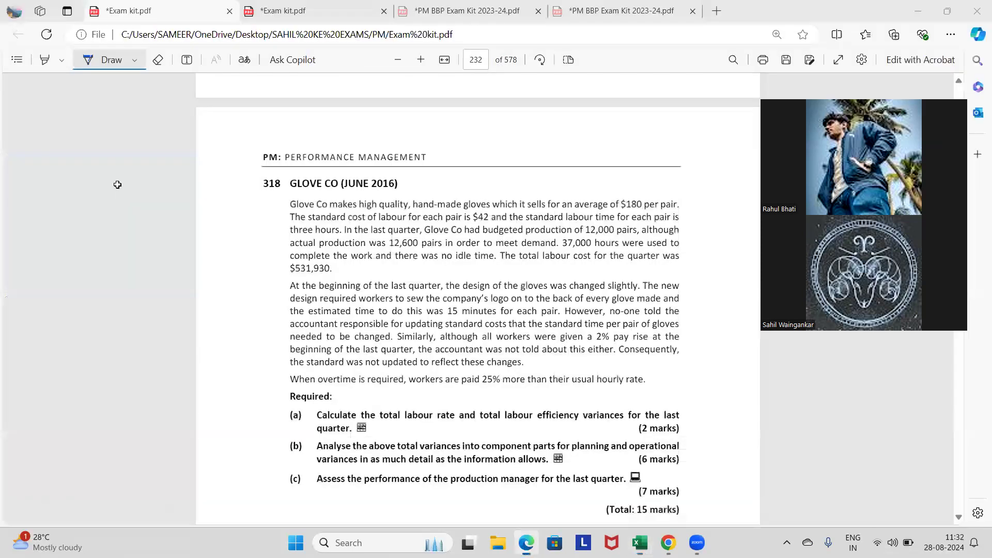
{"action": "key", "text": "alt+Tab"}
{"action": "left_click", "coordinate": [118, 185]}
{"action": "type", "text": "TOTAL COST"}
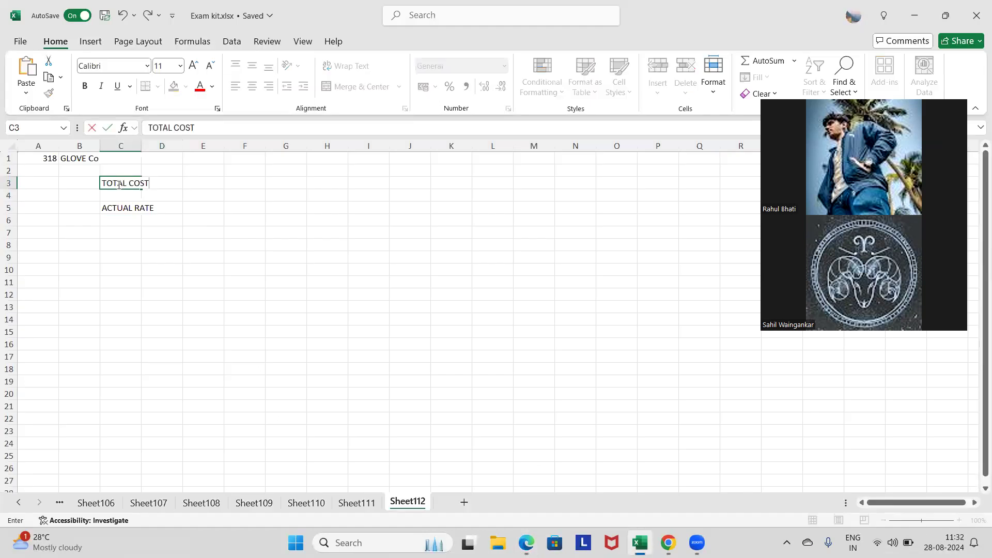
{"action": "key", "text": "alt+Tab"}
{"action": "key", "text": "alt+Tab"}
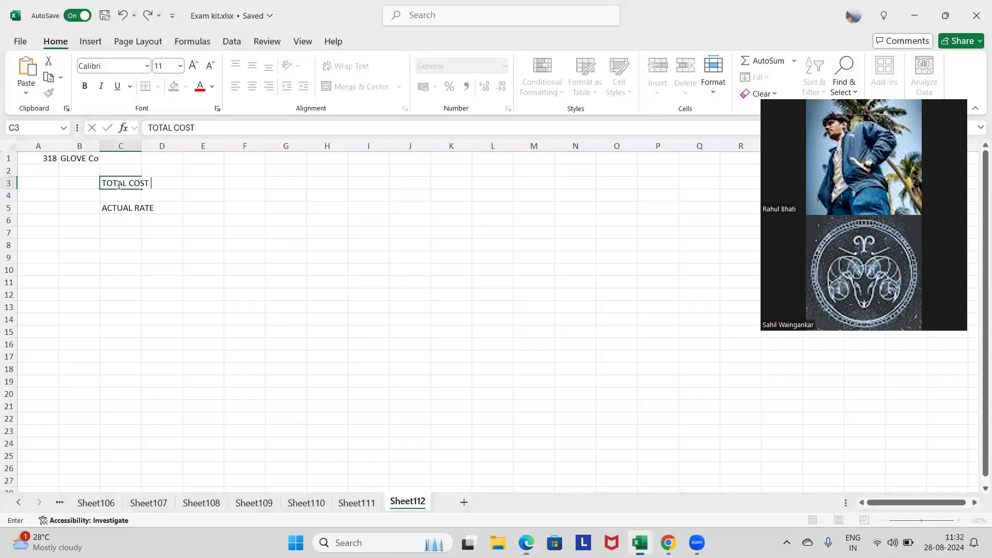
{"action": "key", "text": "Return"}
Label cell C4 TOTAL HOURS and auto-fit the width of column C to its labels.
{"action": "type", "text": "TOTAL C"}
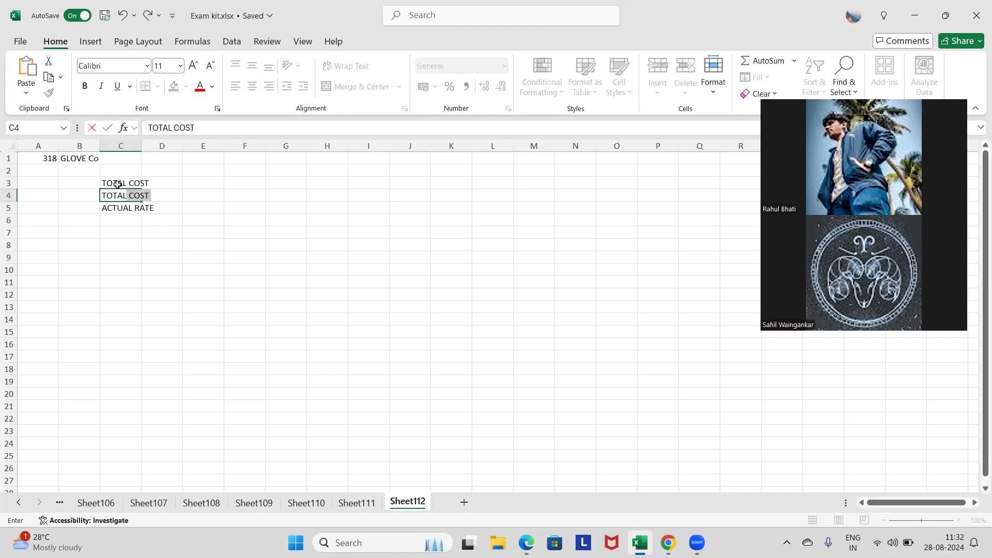
{"action": "type", "text": "HOU"}
{"action": "key", "text": "BackSpace"}
{"action": "key", "text": "BackSpace"}
{"action": "key", "text": "BackSpace"}
{"action": "key", "text": "BackSpace"}
{"action": "type", "text": "HOURS"}
{"action": "left_click", "coordinate": [121, 145]}
{"action": "double_click", "coordinate": [141, 146]}
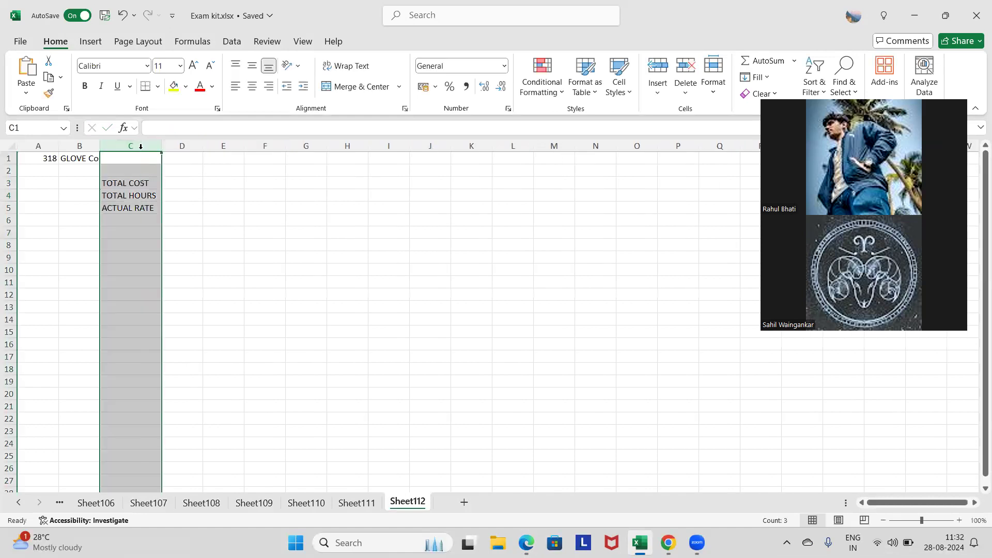
Enter the quarter's figures from the question PDF: total cost 531930 in D3 and total hours 37000 in D4.
{"action": "left_click", "coordinate": [171, 185]}
{"action": "key", "text": "alt+Tab"}
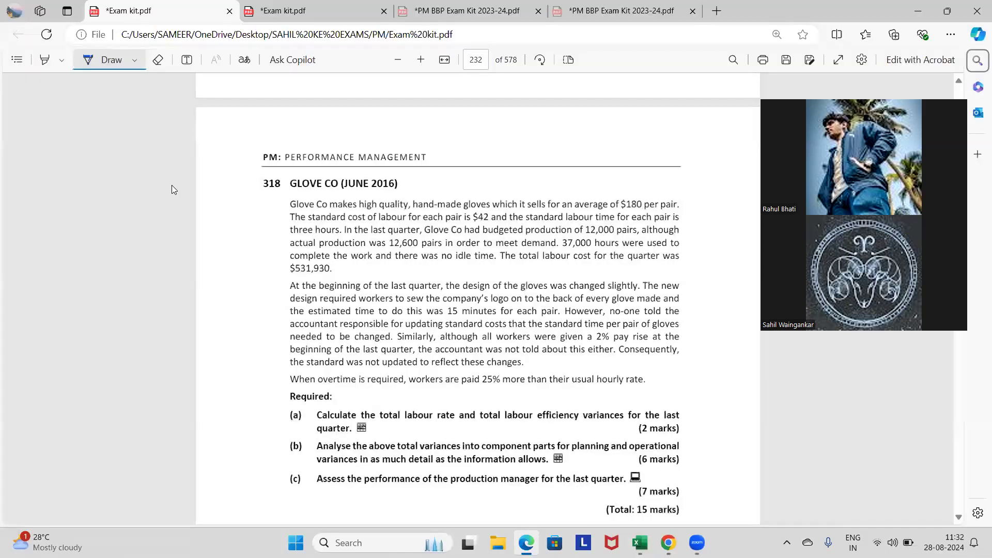
{"action": "key", "text": "alt+Tab"}
{"action": "type", "text": "531930"}
{"action": "key", "text": "alt+Tab"}
{"action": "key", "text": "alt+Tab"}
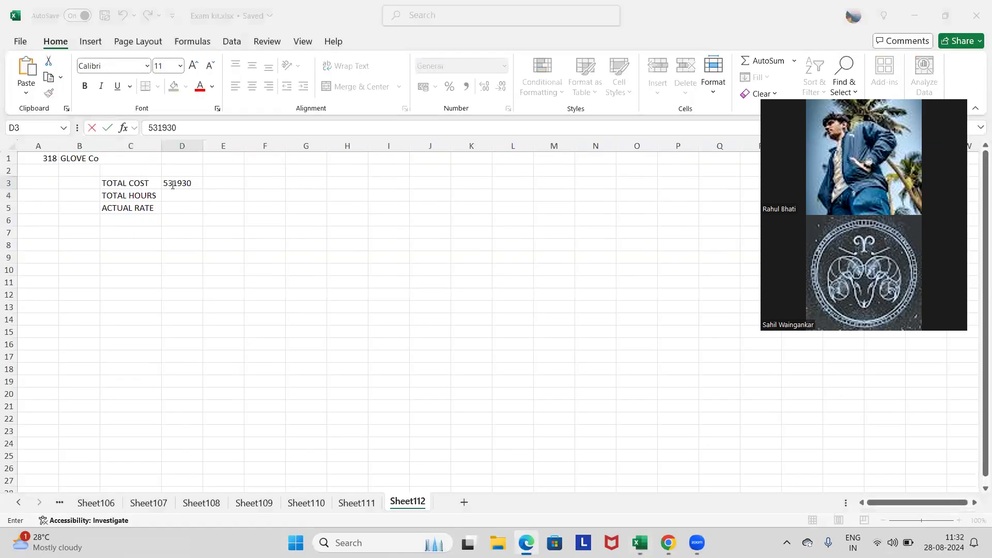
{"action": "key", "text": "Return"}
{"action": "key", "text": "alt+Tab"}
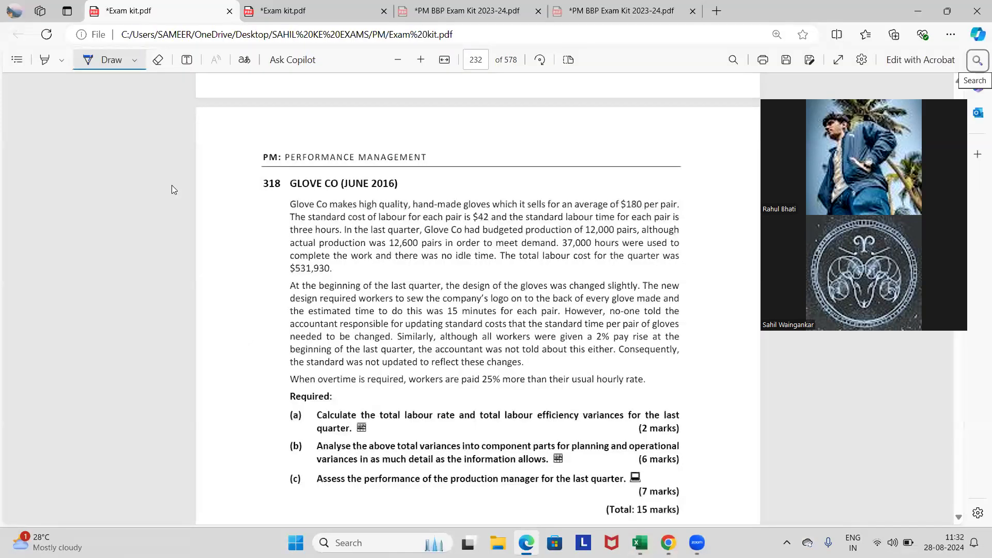
{"action": "key", "text": "alt+Tab"}
{"action": "type", "text": "37000"}
{"action": "key", "text": "Return"}
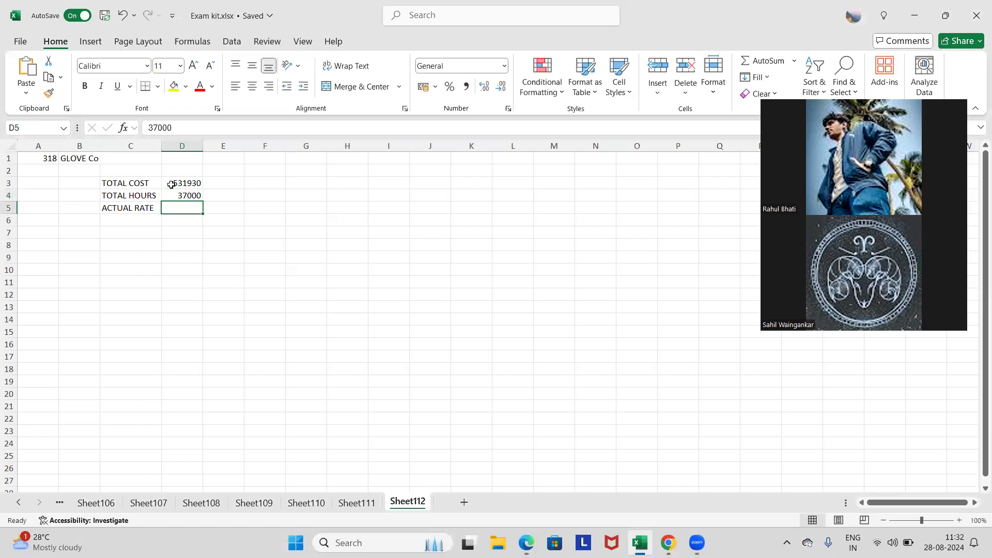
Calculate the actual rate in D5 with =D3/D4 and make C5:D5 bold.
{"action": "type", "text": "="}
{"action": "left_click", "coordinate": [171, 185]}
{"action": "type", "text": "/D4"}
{"action": "key", "text": "Return"}
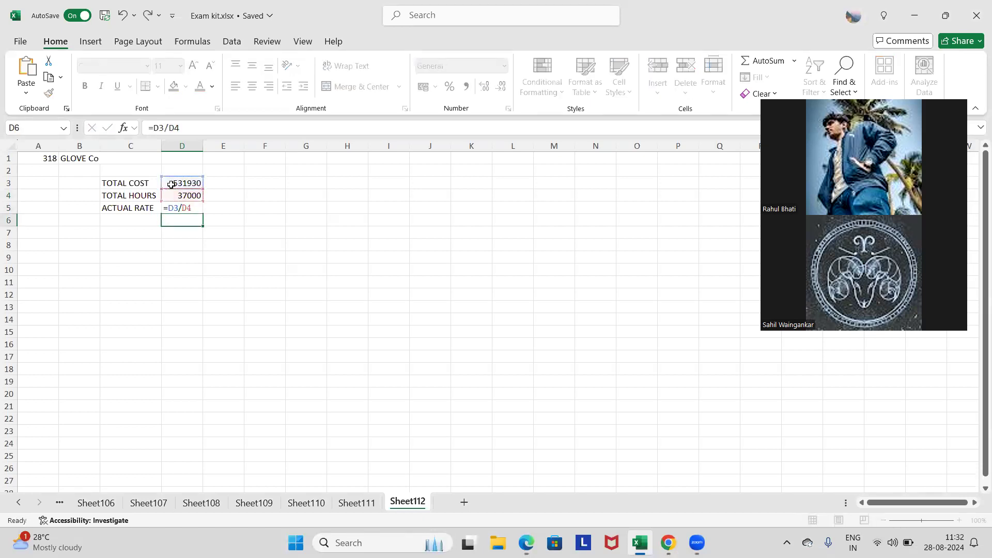
{"action": "key", "text": "Up"}
{"action": "key", "text": "shift+Left"}
{"action": "key", "text": "ctrl+b"}
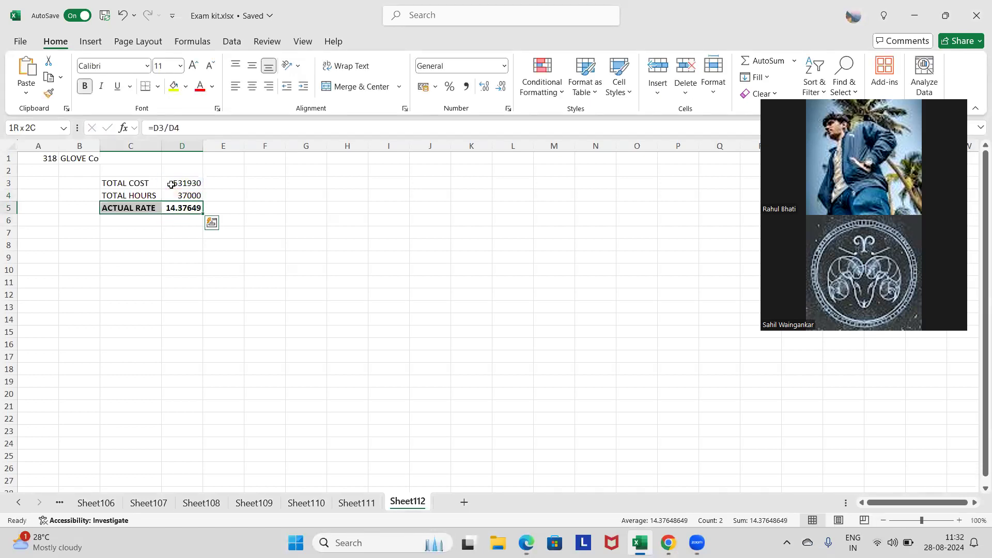
Consult the standard labour details in the question PDF and label cell C7 STANDARD RATE.
{"action": "left_click", "coordinate": [229, 336]}
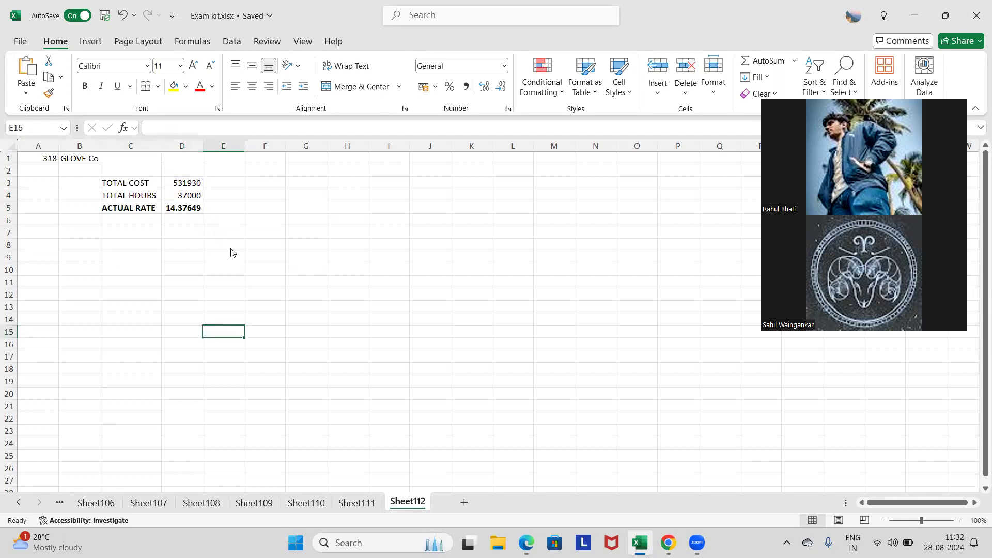
{"action": "key", "text": "alt+Tab"}
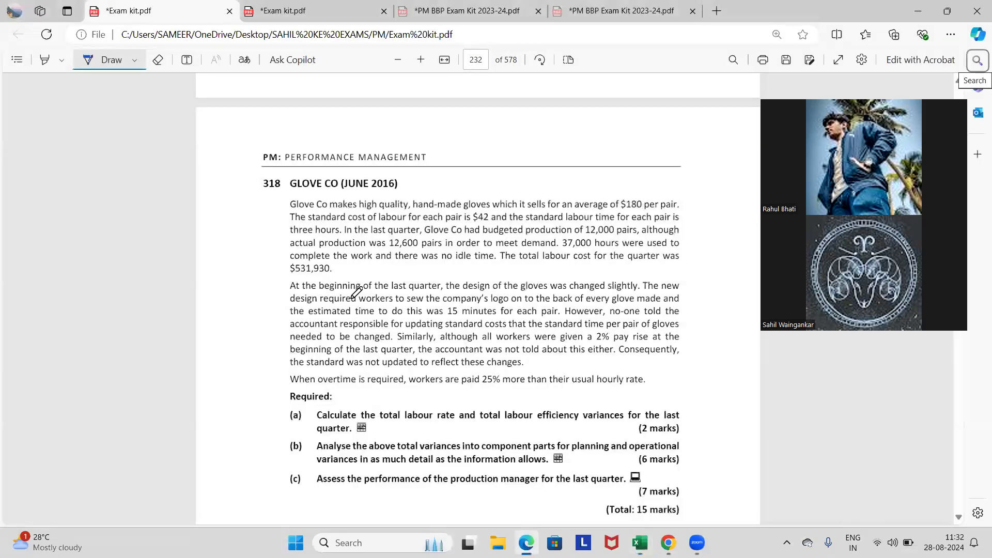
{"action": "key", "text": "alt+Tab"}
{"action": "left_click", "coordinate": [126, 221]}
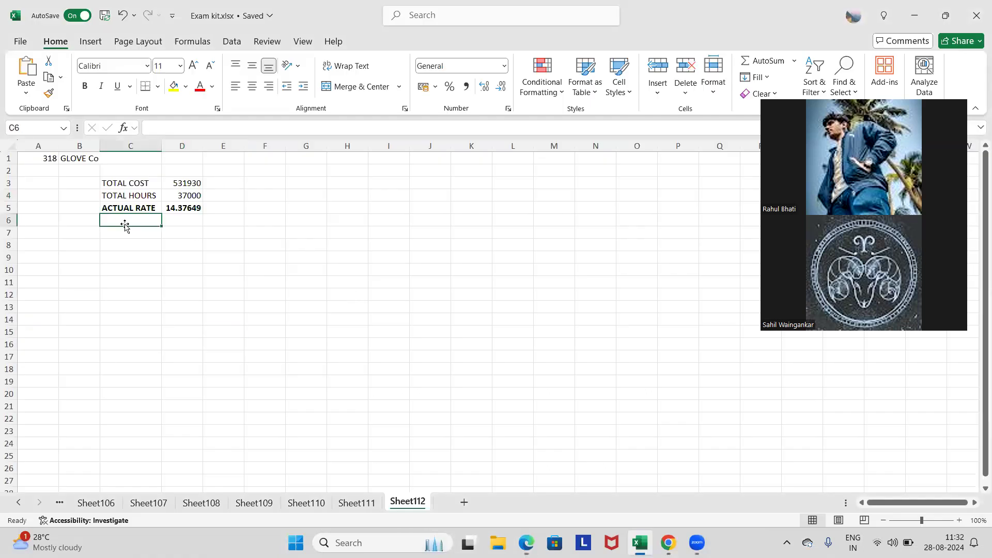
{"action": "key", "text": "alt+Tab"}
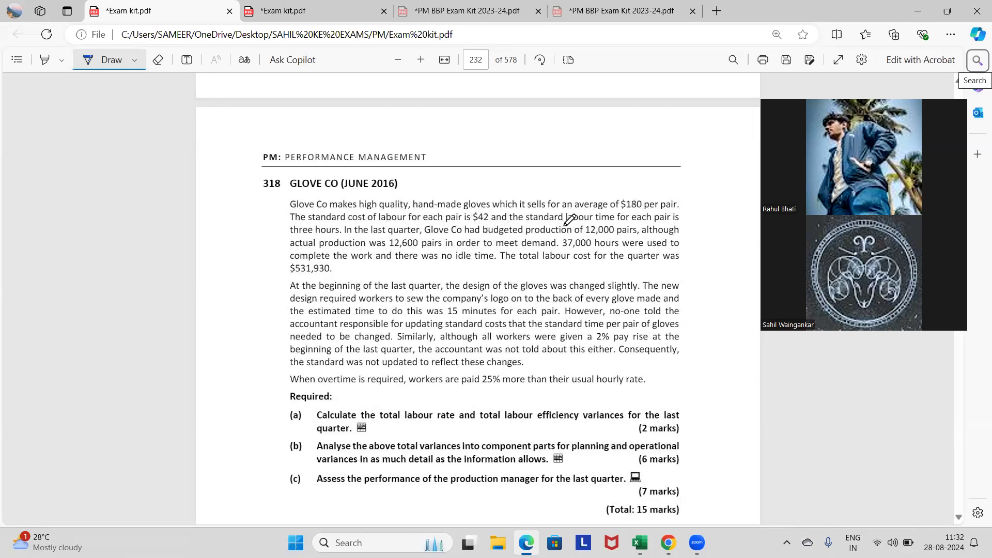
{"action": "key", "text": "alt+Tab"}
{"action": "left_click", "coordinate": [135, 235]}
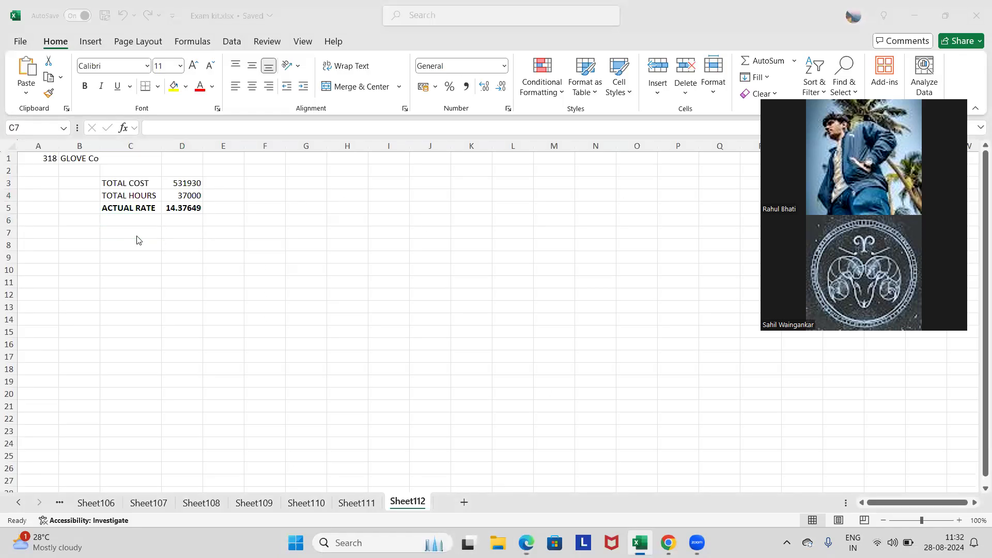
{"action": "key", "text": "alt+Tab"}
{"action": "key", "text": "alt+Tab"}
{"action": "type", "text": "STANDARD RA"}
{"action": "key", "text": "BackSpace"}
{"action": "key", "text": "BackSpace"}
{"action": "type", "text": "RATE"}
{"action": "key", "text": "Tab"}
Calculate the standard rate in D7 with =42/3 and make C7:D7 bold.
{"action": "key", "text": "alt+Tab"}
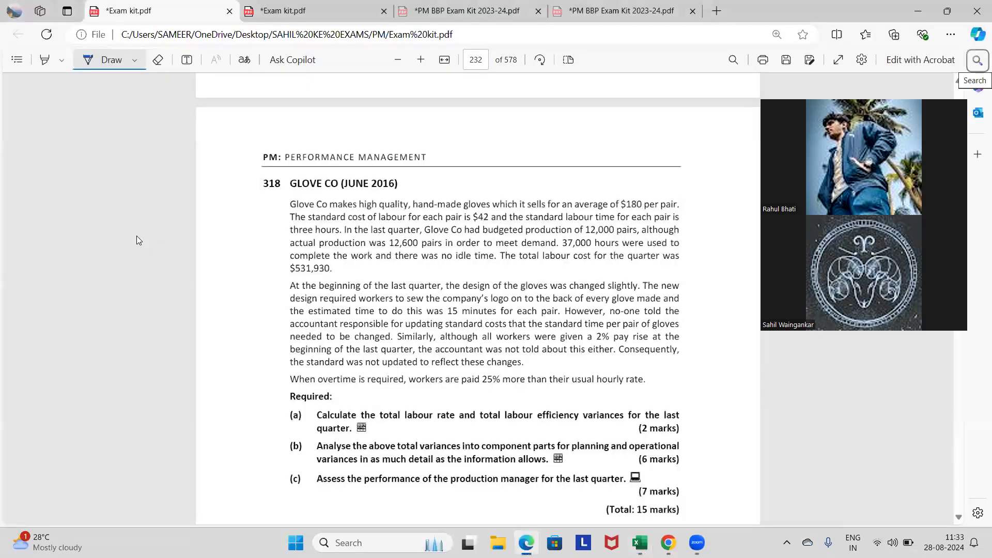
{"action": "key", "text": "alt+Tab"}
{"action": "type", "text": "=42/"}
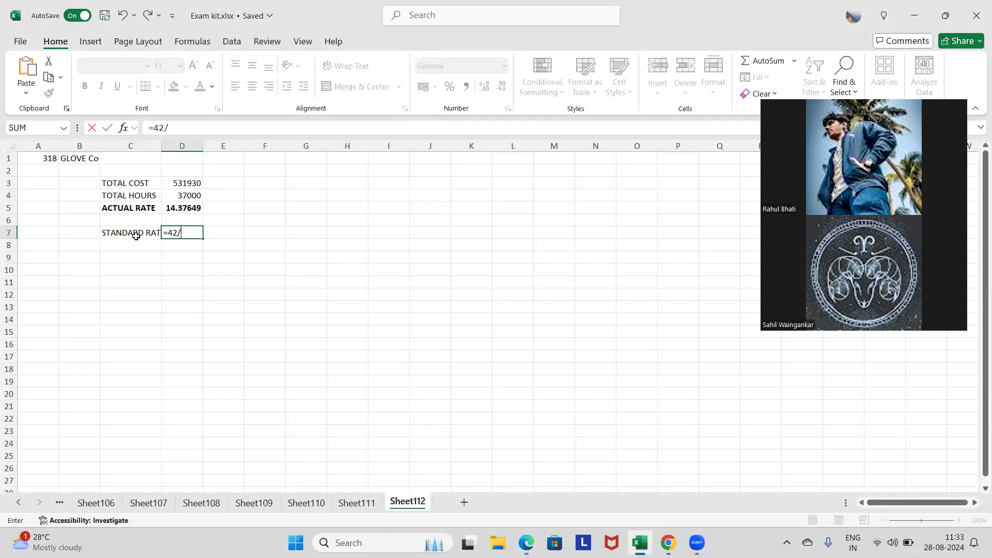
{"action": "type", "text": "3"}
{"action": "key", "text": "Return"}
{"action": "key", "text": "Up"}
{"action": "left_click", "coordinate": [135, 235], "text": "shift"}
{"action": "key", "text": "ctrl+b"}
Enter the label ACTUAL HOURS in cell C9.
{"action": "left_click", "coordinate": [131, 257]}
{"action": "key", "text": "alt+Tab"}
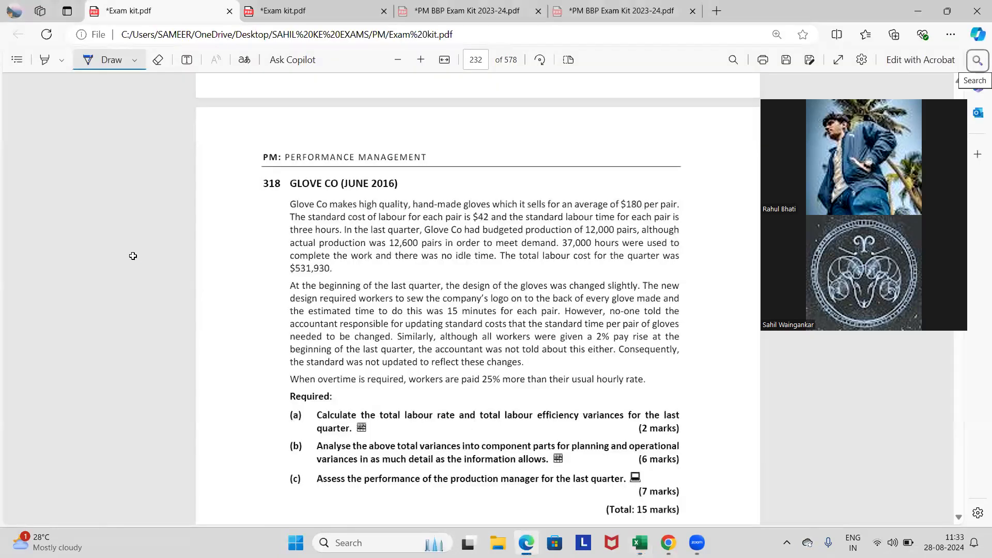
{"action": "key", "text": "alt+Tab"}
{"action": "type", "text": "ACTUAL"}
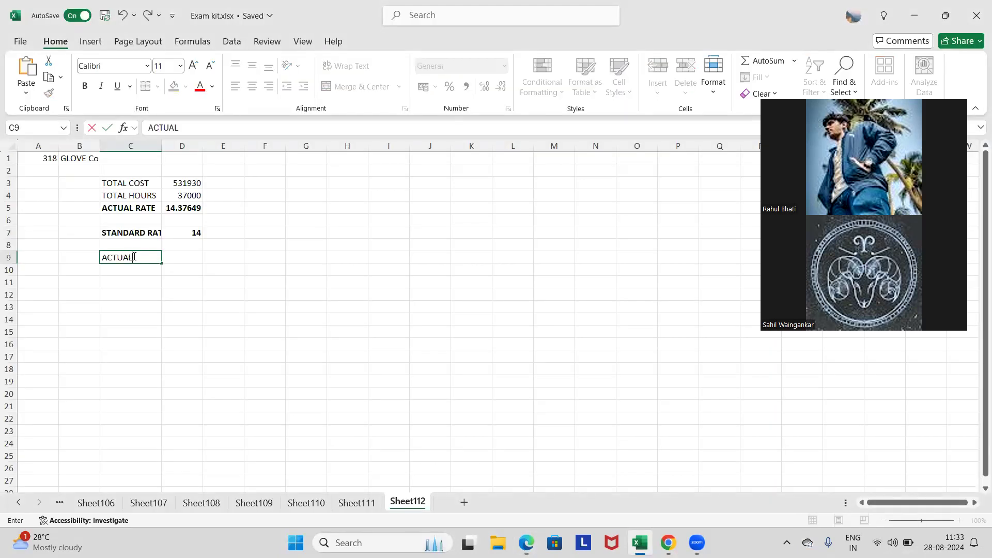
{"action": "type", "text": " HOURS"}
{"action": "key", "text": "Tab"}
Enter the actual hours 37000 from the question PDF in cell D9.
{"action": "key", "text": "alt+Tab"}
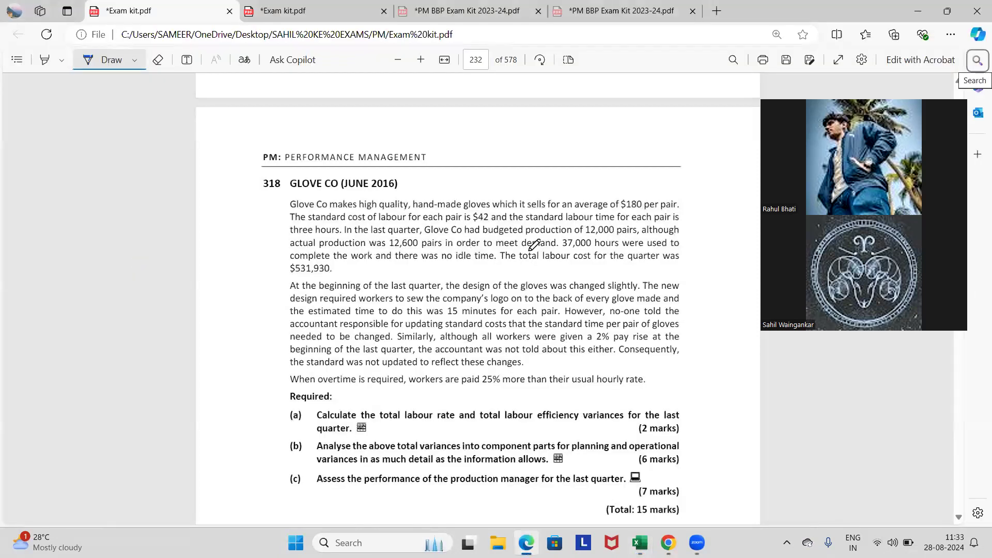
{"action": "key", "text": "alt+Tab"}
{"action": "type", "text": "3"}
{"action": "key", "text": "Return"}
{"action": "type", "text": "700"}
{"action": "key", "text": "BackSpace"}
{"action": "key", "text": "BackSpace"}
{"action": "key", "text": "BackSpace"}
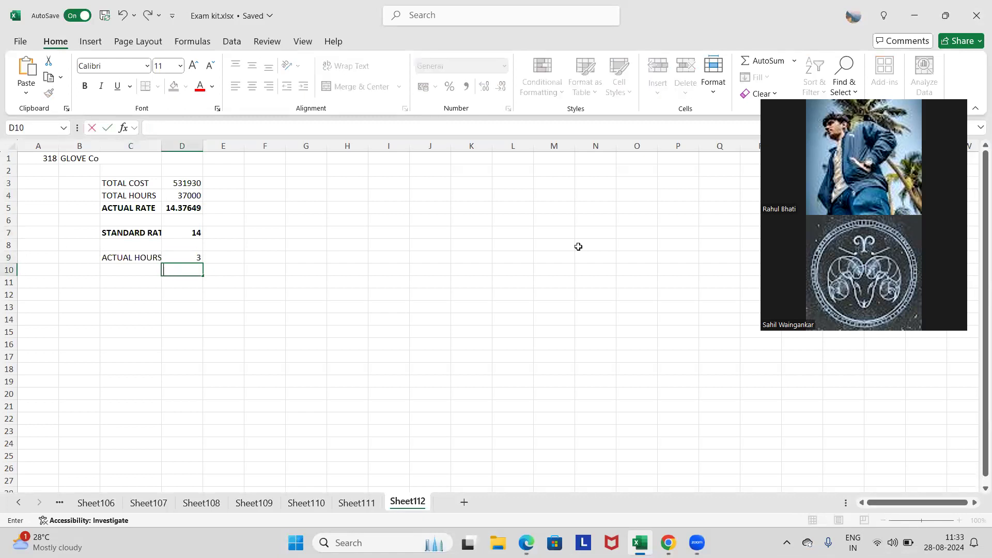
{"action": "key", "text": "Up"}
{"action": "type", "text": "37000"}
{"action": "key", "text": "Return"}
Add the numbered heading 1 in B11 and LABOUR RATE VARIANCE in C11, with both cells bold.
{"action": "key", "text": "Down"}
{"action": "key", "text": "Down"}
{"action": "key", "text": "Left"}
{"action": "key", "text": "Up"}
{"action": "key", "text": "Left"}
{"action": "type", "text": "1"}
{"action": "key", "text": "Tab"}
{"action": "type", "text": "LABOUR RATE VARIACNE"}
{"action": "key", "text": "BackSpace"}
{"action": "key", "text": "BackSpace"}
{"action": "key", "text": "BackSpace"}
{"action": "type", "text": "NCE"}
{"action": "key", "text": "ctrl+Return"}
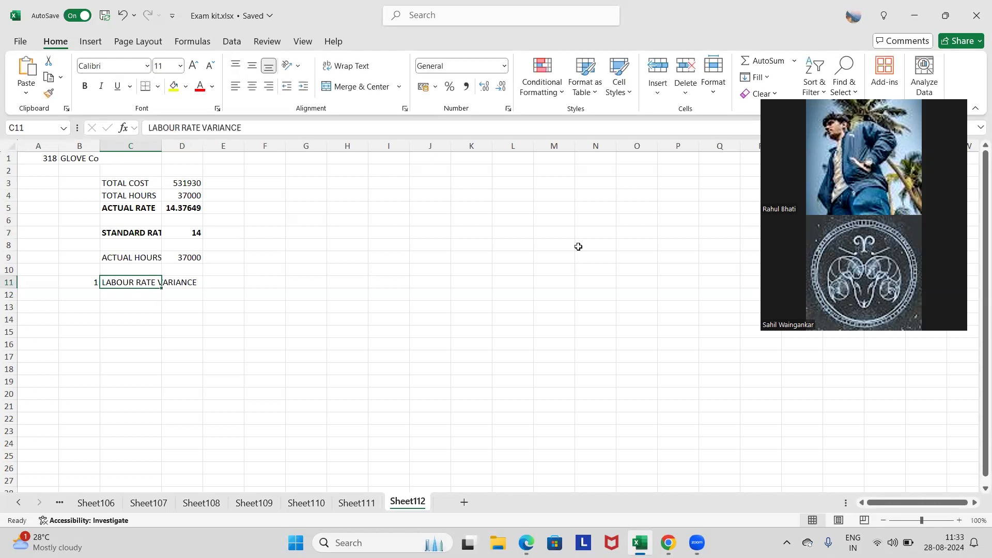
{"action": "key", "text": "shift+Left"}
{"action": "key", "text": "ctrl+b"}
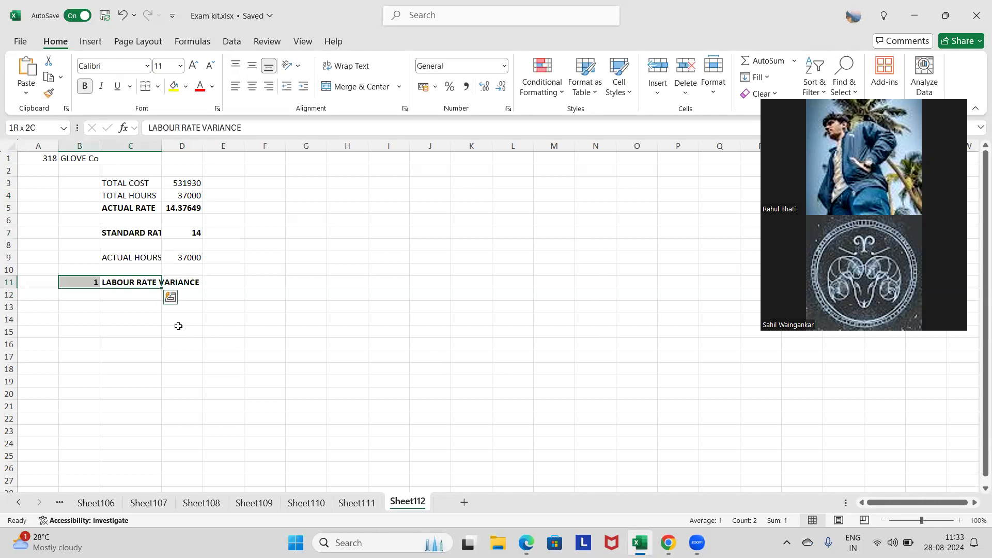
Copy the LABOUR RATE VARIANCE heading from C11 into D13 as unformatted text.
{"action": "left_click", "coordinate": [140, 280]}
{"action": "key", "text": "ctrl+c"}
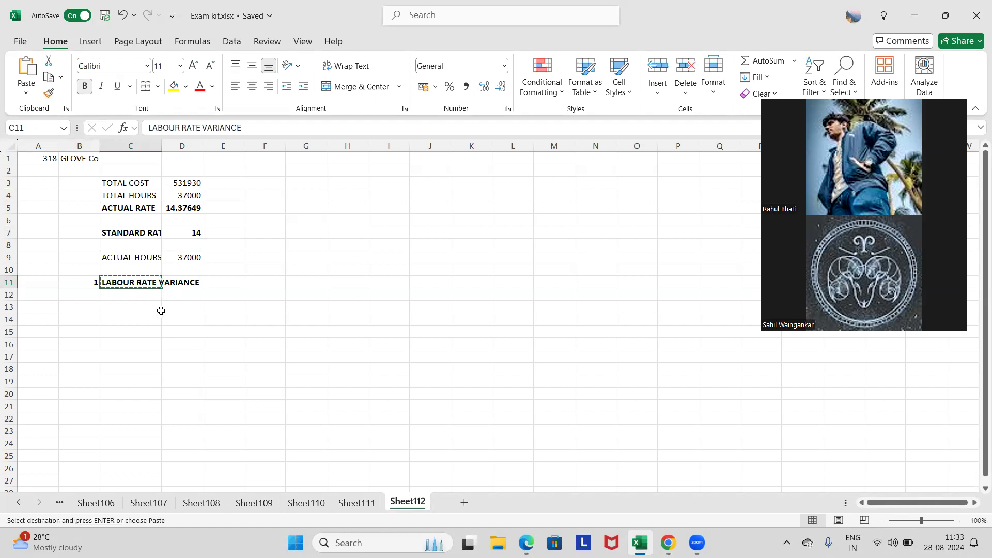
{"action": "left_click", "coordinate": [167, 308]}
{"action": "key", "text": "ctrl+v"}
{"action": "key", "text": "Escape"}
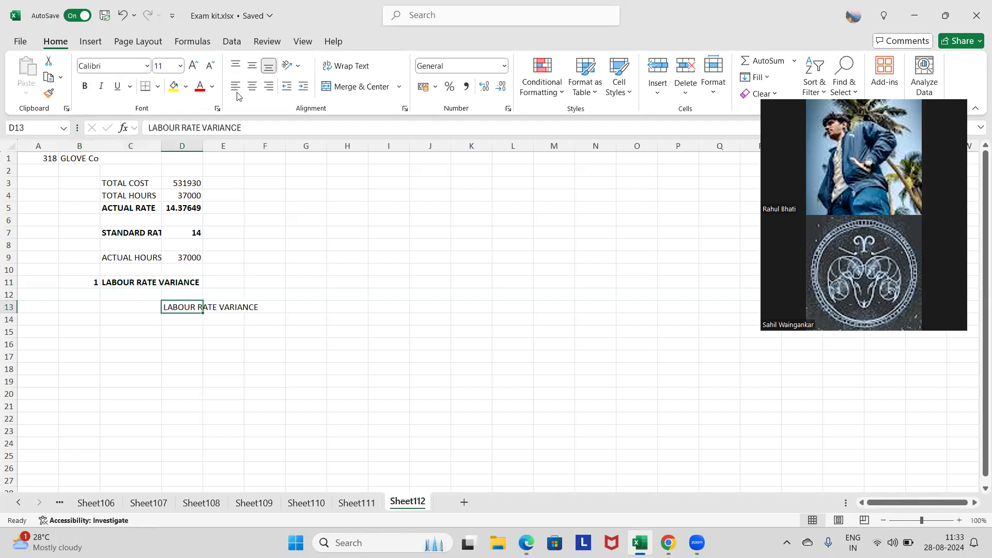
Complete the formula text in D13 as "LABOUR RATE VARIANCE = ( Actual rate - standard rate ) * ACTUAL HOURS".
{"action": "left_click", "coordinate": [267, 128]}
{"action": "type", "text": "="}
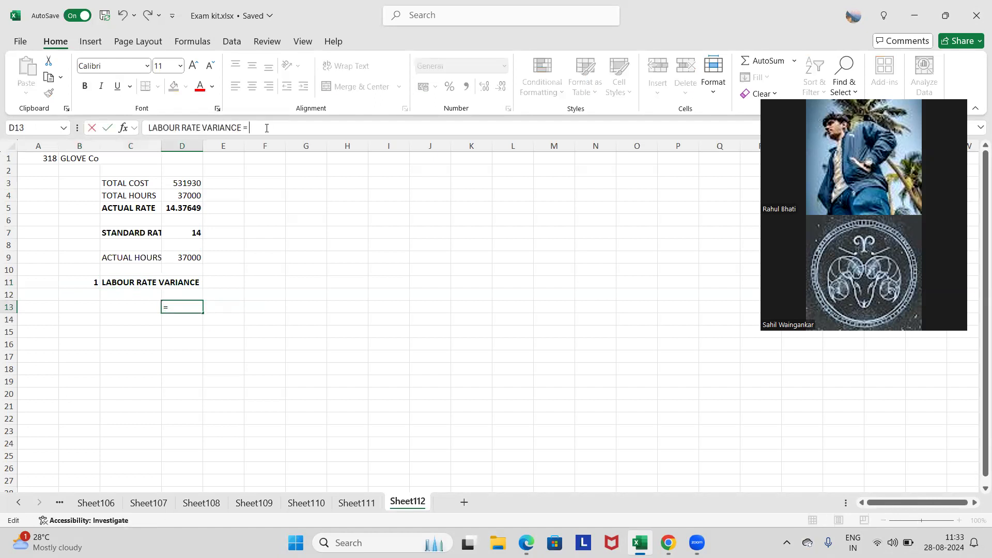
{"action": "type", "text": " ( Actual rate - standard rate ) *"}
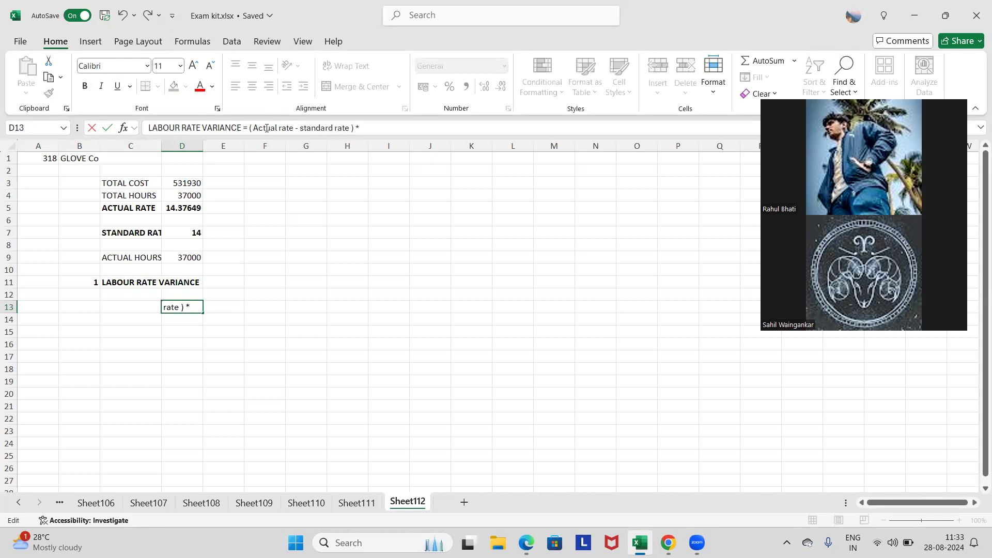
{"action": "type", "text": " ACTUAL HOUR"}
{"action": "key", "text": "Return"}
{"action": "key", "text": "Return"}
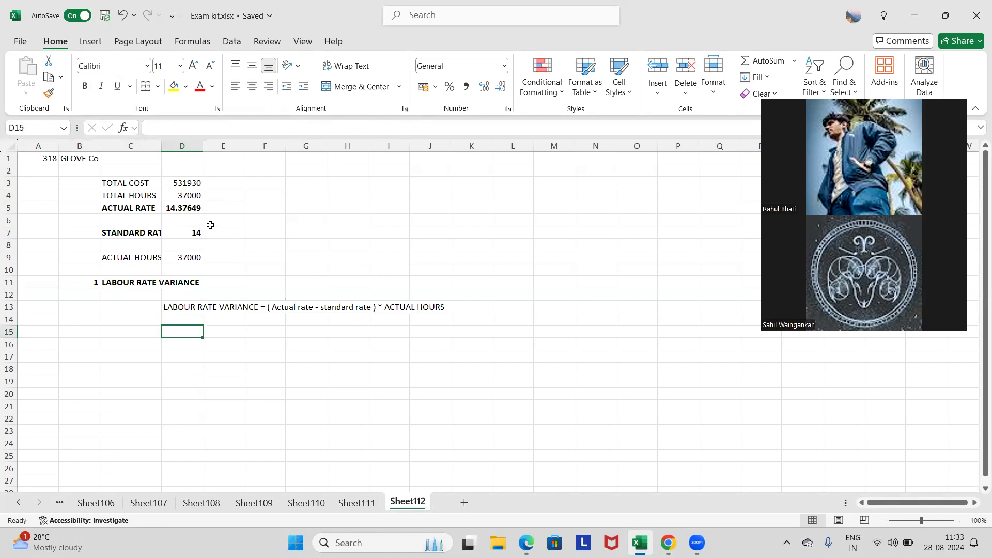
Calculate the labour rate variance in E15 with the formula =(D5-D7)*D9.
{"action": "left_click", "coordinate": [215, 336]}
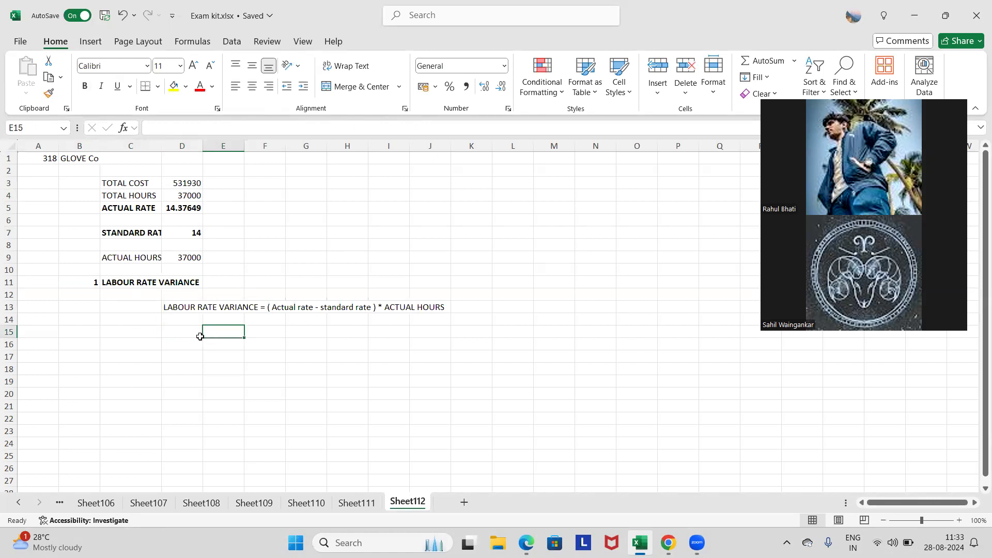
{"action": "type", "text": "=("}
{"action": "left_click", "coordinate": [175, 207]}
{"action": "type", "text": "-"}
{"action": "left_click", "coordinate": [178, 234]}
{"action": "type", "text": ")*"}
{"action": "left_click", "coordinate": [182, 253]}
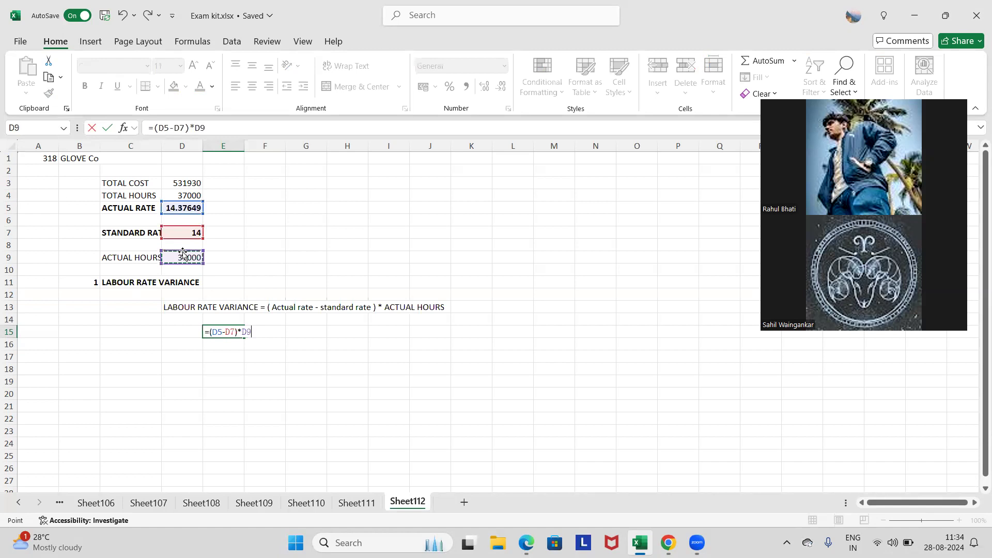
{"action": "key", "text": "Return"}
{"action": "key", "text": "Up"}
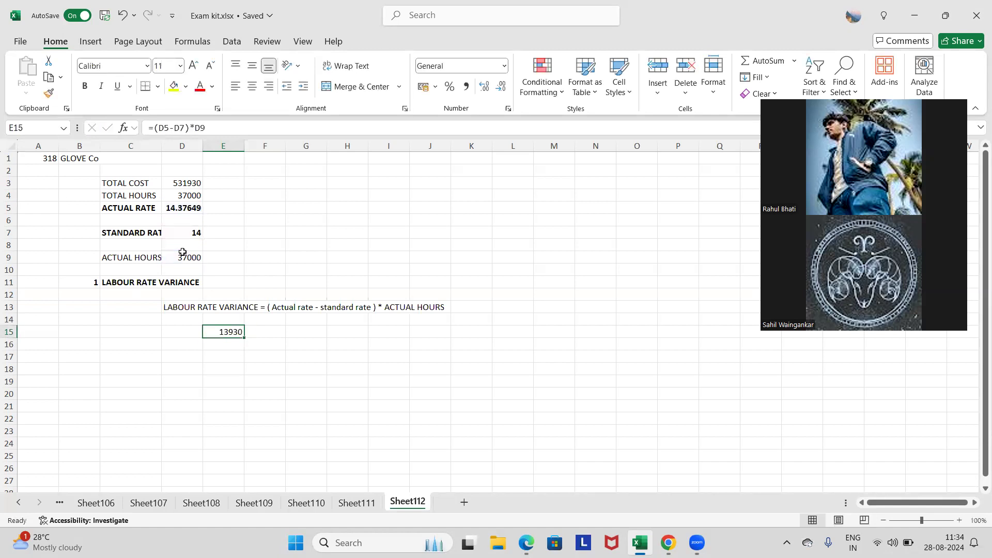
Enter ADVERSE in F15 beside the variance and format E15:F15 as bold with a yellow fill.
{"action": "key", "text": "Right"}
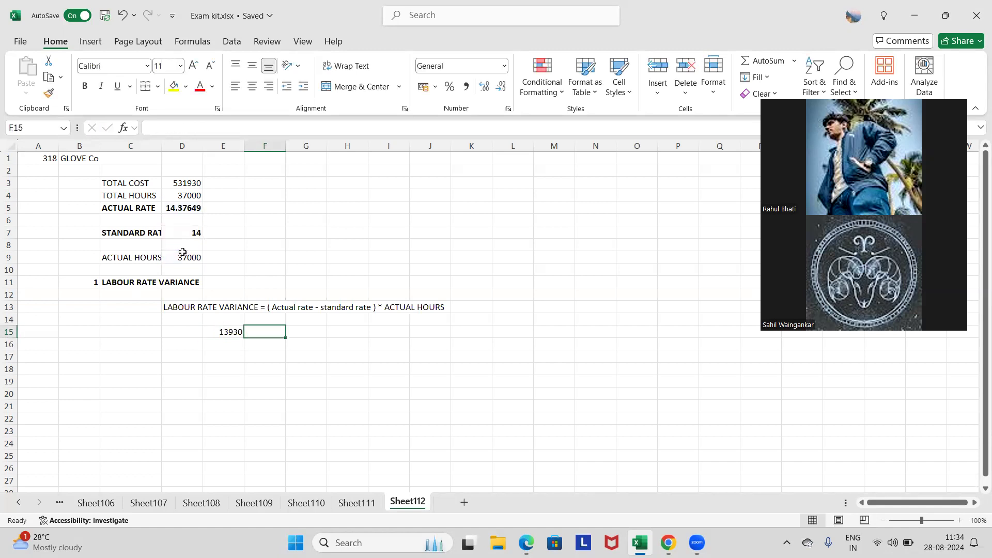
{"action": "type", "text": "ADVERSE"}
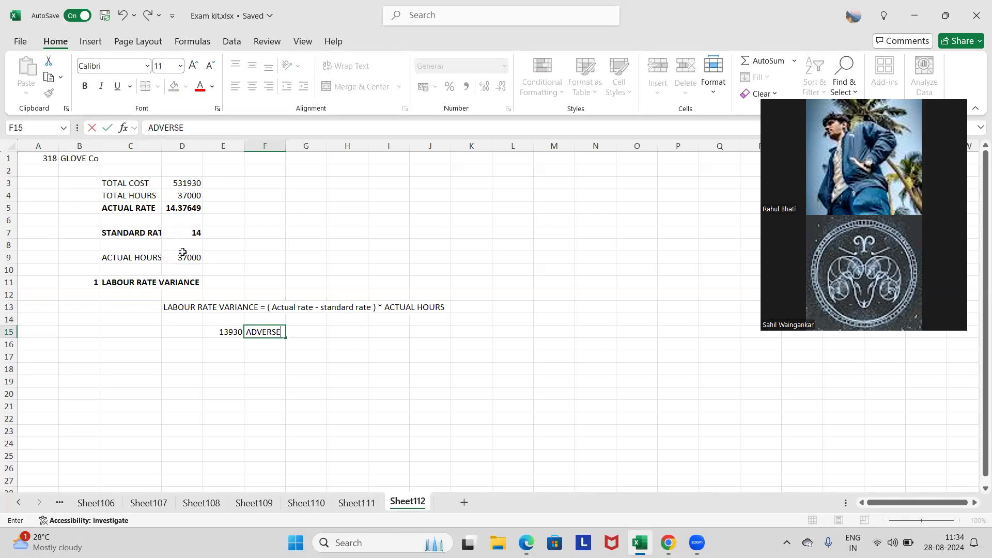
{"action": "key", "text": "ctrl+Return"}
{"action": "key", "text": "shift+Left"}
{"action": "key", "text": "ctrl+b"}
{"action": "left_click", "coordinate": [174, 86]}
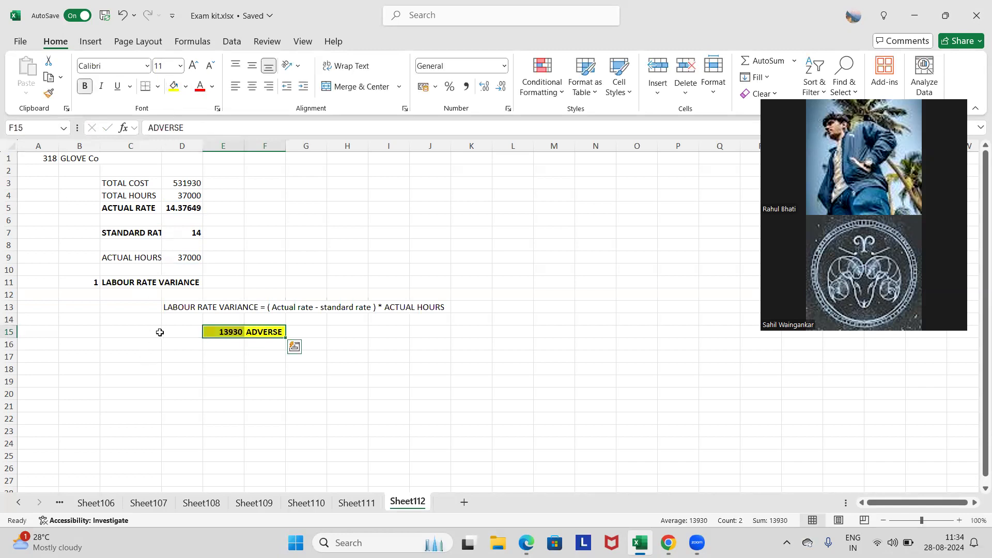
Copy the bold LABOUR RATE VARIANCE heading from C11 into C15 as the label for the result.
{"action": "left_click", "coordinate": [146, 279]}
{"action": "key", "text": "ctrl+c"}
{"action": "left_click", "coordinate": [146, 331]}
{"action": "key", "text": "ctrl+v"}
{"action": "left_click", "coordinate": [158, 407]}
Add the numbered heading 2 in B18 and LABOUR EFFICIENCY VARIANCE in C18, with both cells bold.
{"action": "left_click", "coordinate": [87, 355]}
{"action": "left_click", "coordinate": [89, 369]}
{"action": "type", "text": "2"}
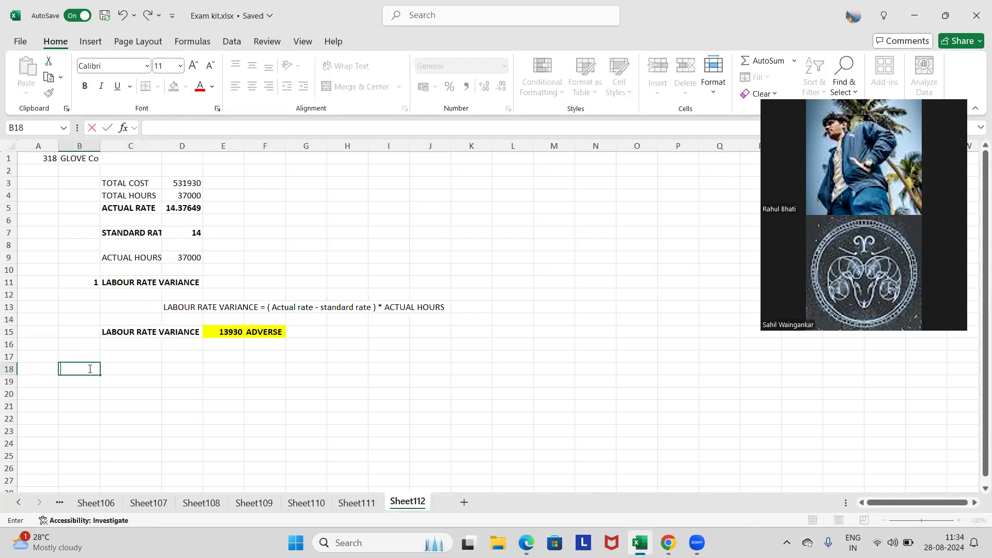
{"action": "key", "text": "Tab"}
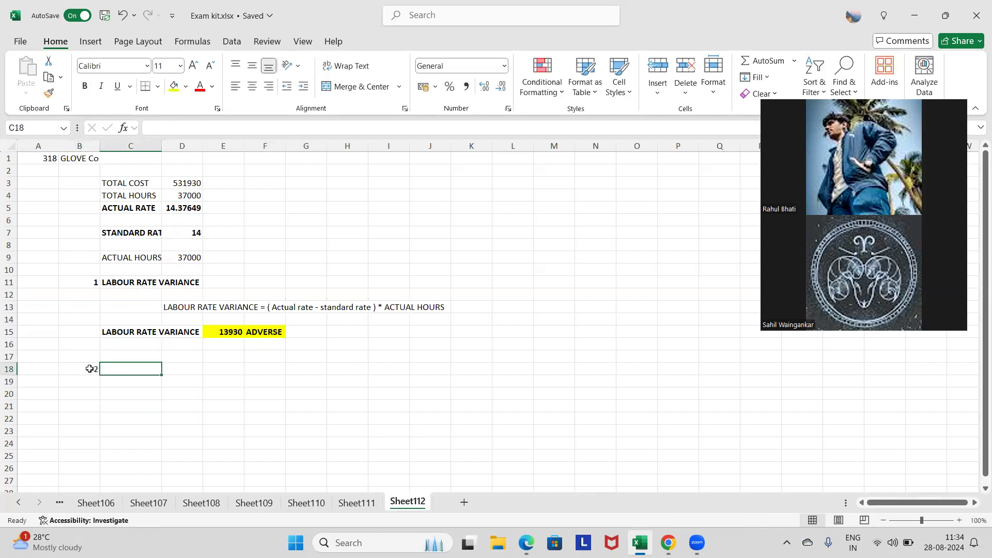
{"action": "type", "text": "LABOUR EFFICI"}
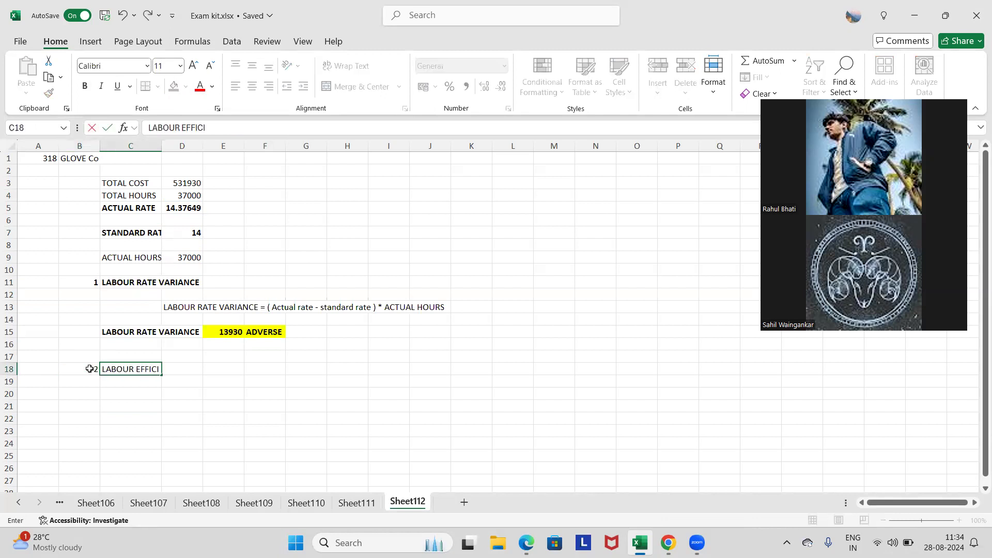
{"action": "type", "text": "ENCY VARIANCE"}
{"action": "key", "text": "Return"}
{"action": "key", "text": "Up"}
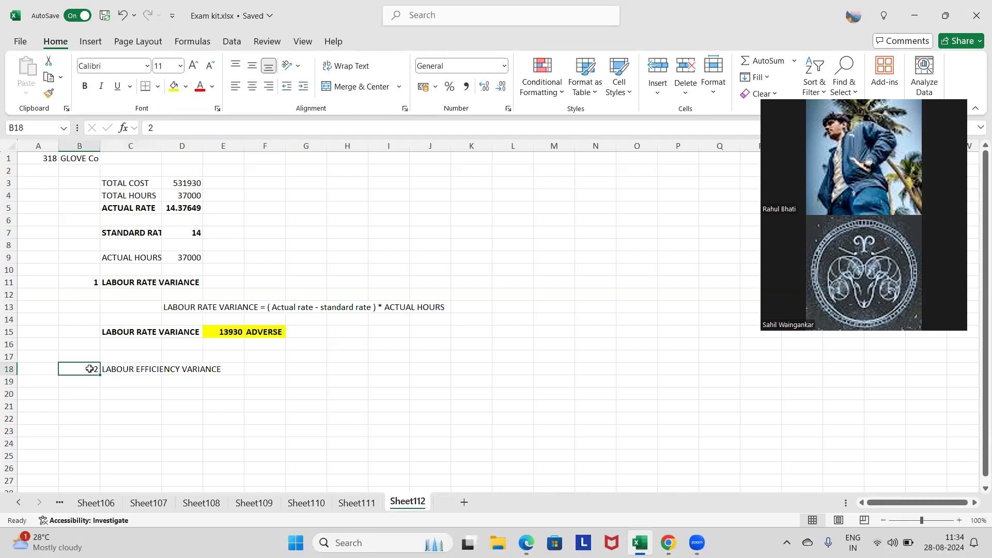
{"action": "key", "text": "shift+Right"}
{"action": "key", "text": "ctrl+b"}
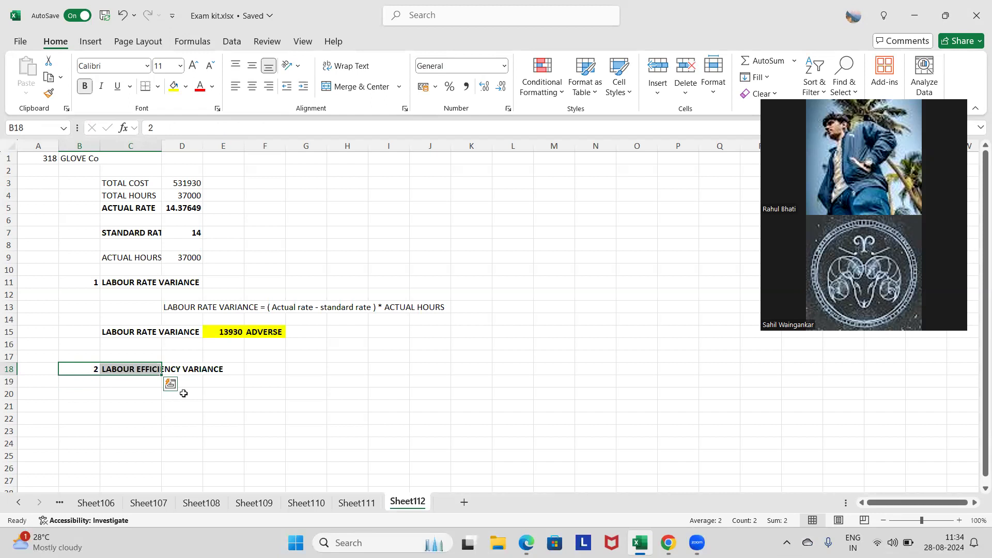
Copy the labour rate variance formula text from D13 into D20.
{"action": "left_click", "coordinate": [146, 370]}
{"action": "left_click", "coordinate": [182, 308]}
{"action": "key", "text": "ctrl+c"}
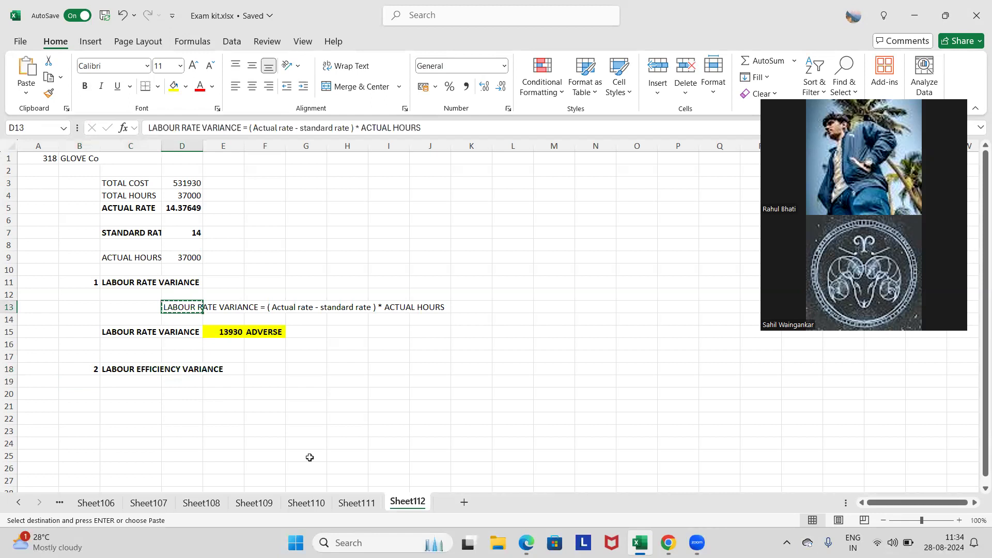
{"action": "left_click", "coordinate": [194, 395]}
{"action": "key", "text": "ctrl+v"}
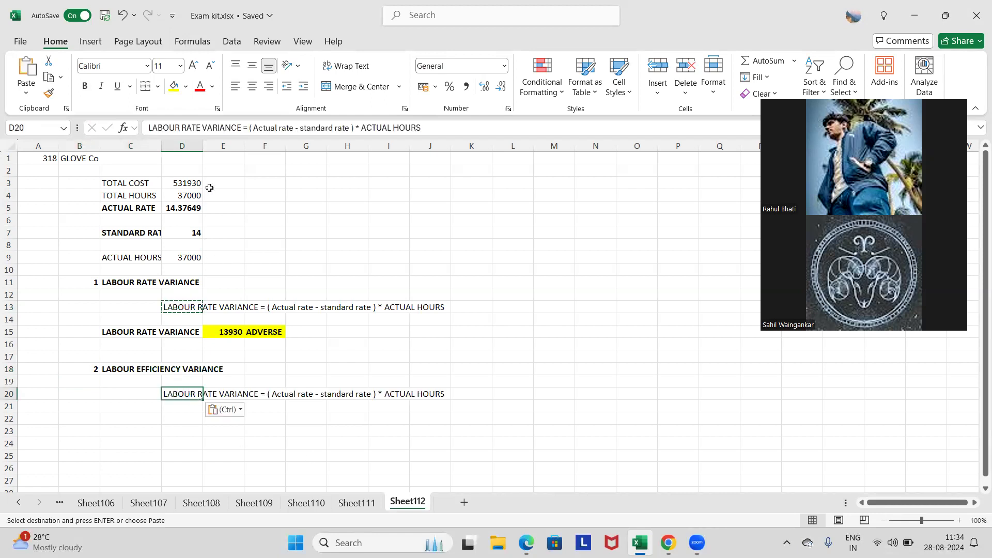
Edit the text in D20 to "LABOUR EFFICIENCY VARIANCE = ( ACTUAL HOURS - STANDARD HOURS ) * STANDARD RATE".
{"action": "left_click_drag", "start_coordinate": [201, 128], "coordinate": [180, 129]}
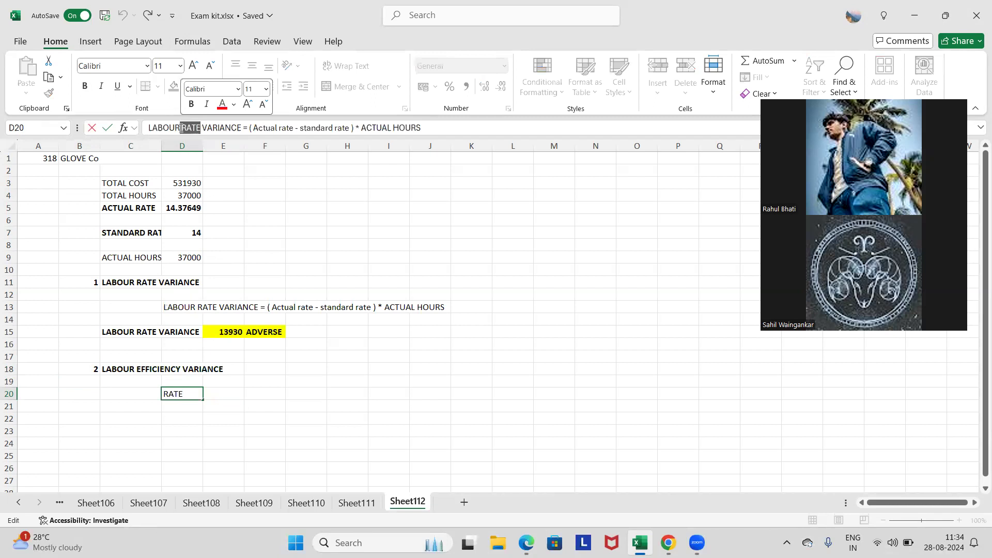
{"action": "type", "text": "EFFICIENCY"}
{"action": "left_click_drag", "start_coordinate": [389, 124], "coordinate": [279, 130]}
{"action": "key", "text": "BackSpace"}
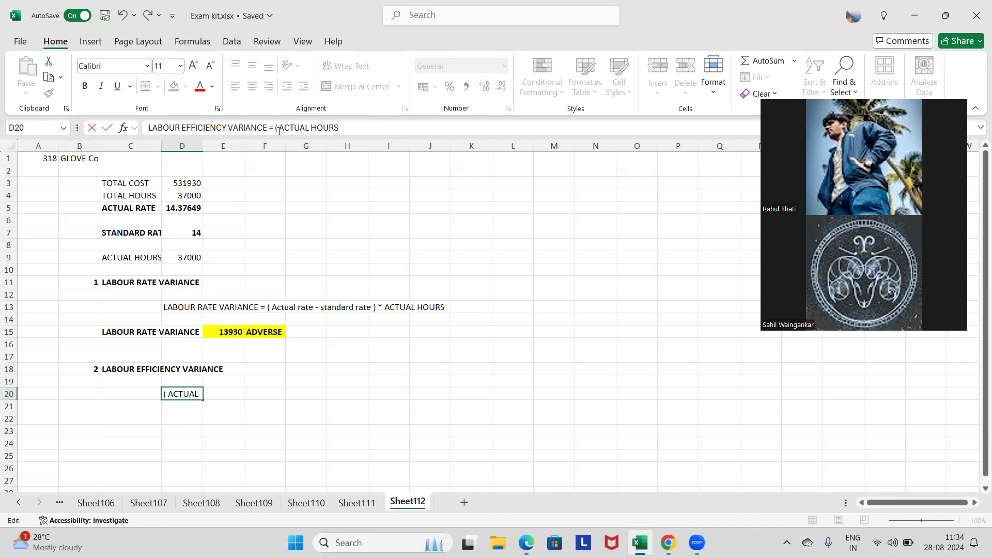
{"action": "left_click", "coordinate": [362, 123]}
{"action": "type", "text": "TANDARD HOURS ) * ACTAI"}
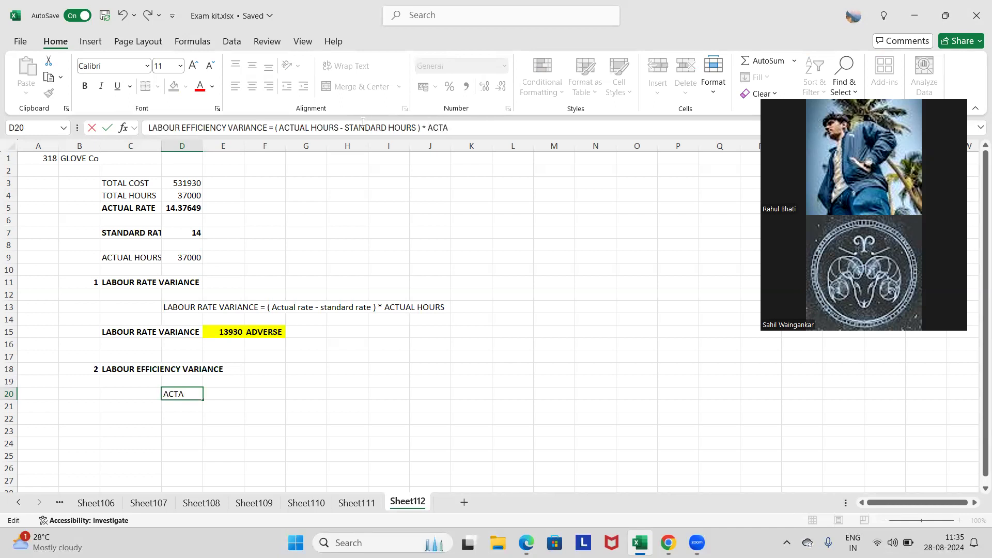
{"action": "key", "text": "BackSpace"}
{"action": "type", "text": "STANDARD RATE"}
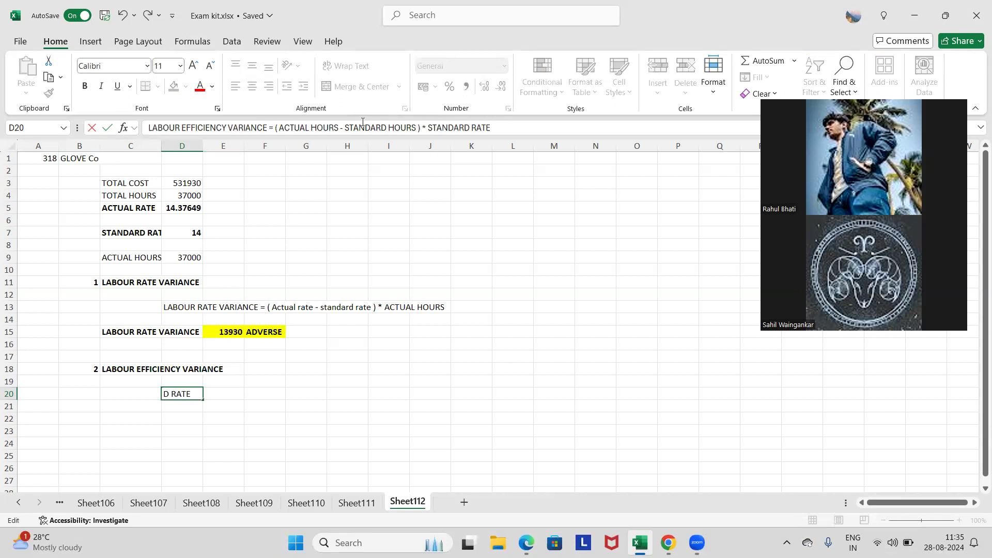
{"action": "key", "text": "Return"}
{"action": "key", "text": "Return"}
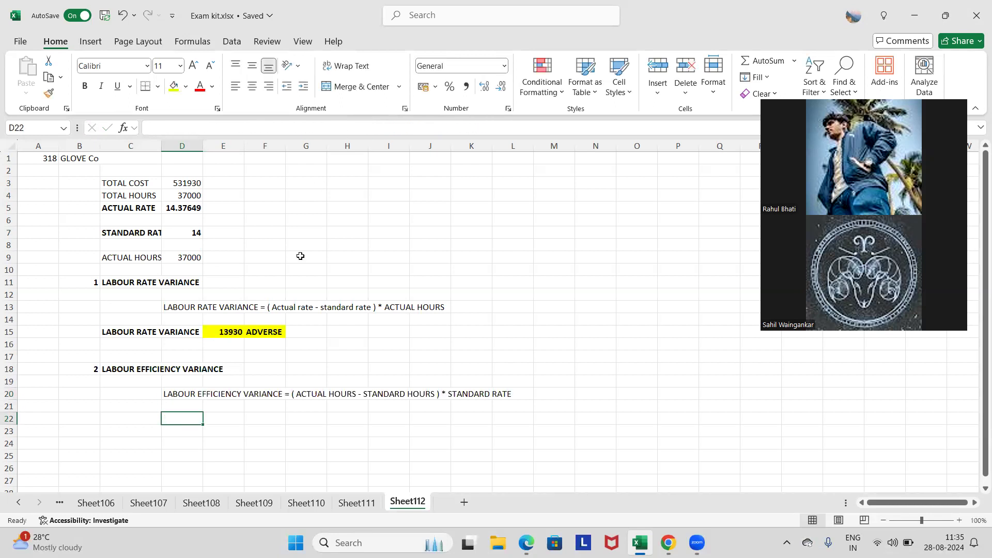
Copy the LABOUR EFFICIENCY VARIANCE heading from C18 into C22 as the result label.
{"action": "left_click", "coordinate": [140, 377]}
{"action": "left_click", "coordinate": [136, 368]}
{"action": "key", "text": "ctrl+c"}
{"action": "left_click", "coordinate": [135, 416]}
{"action": "key", "text": "ctrl+v"}
{"action": "left_click", "coordinate": [219, 421]}
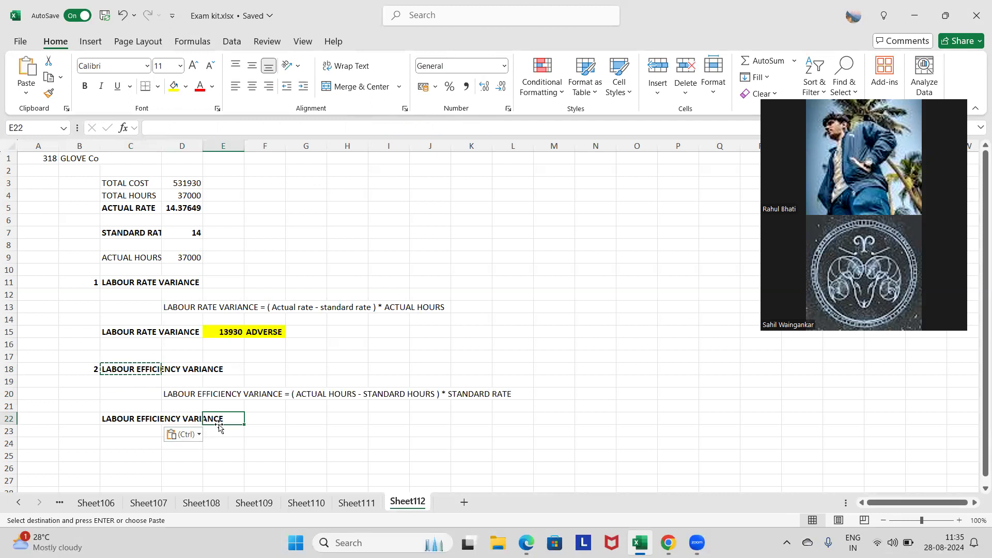
Make the ACTUAL HOURS label and value in C9:D9 bold, and check question 318 in the exam kit PDF.
{"action": "left_click_drag", "start_coordinate": [140, 259], "coordinate": [185, 260]}
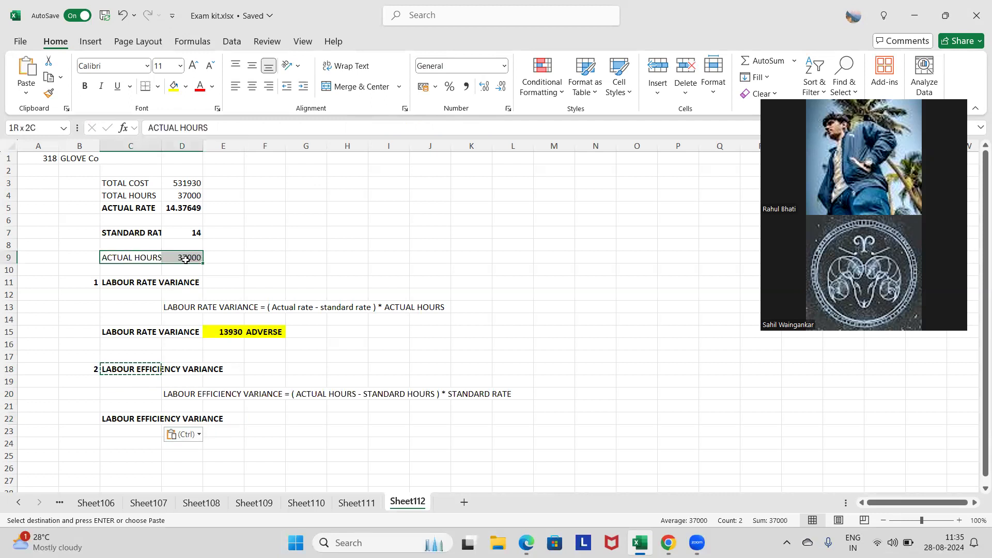
{"action": "key", "text": "alt+Tab"}
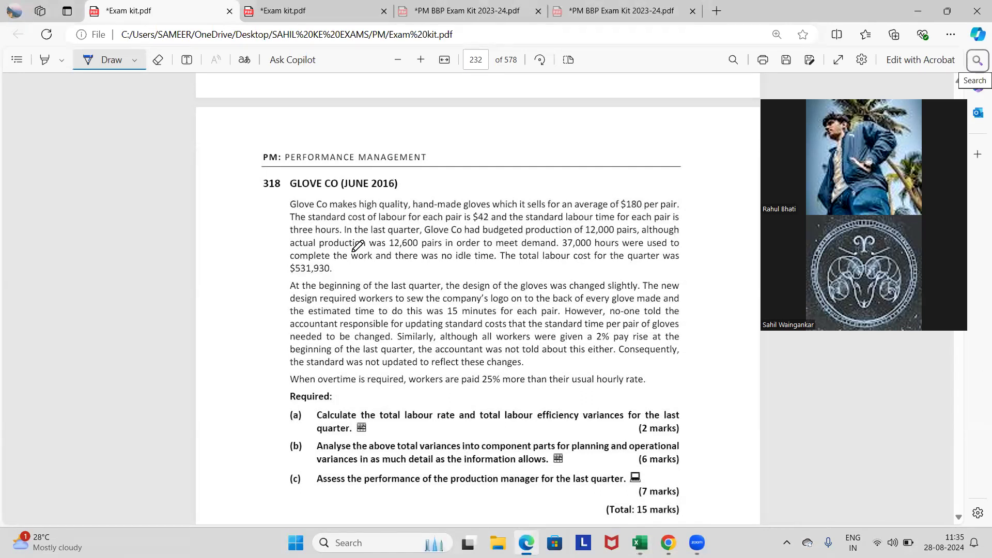
{"action": "key", "text": "alt+Tab"}
{"action": "key", "text": "alt+Tab"}
{"action": "key", "text": "alt+Tab"}
{"action": "left_click", "coordinate": [251, 257]}
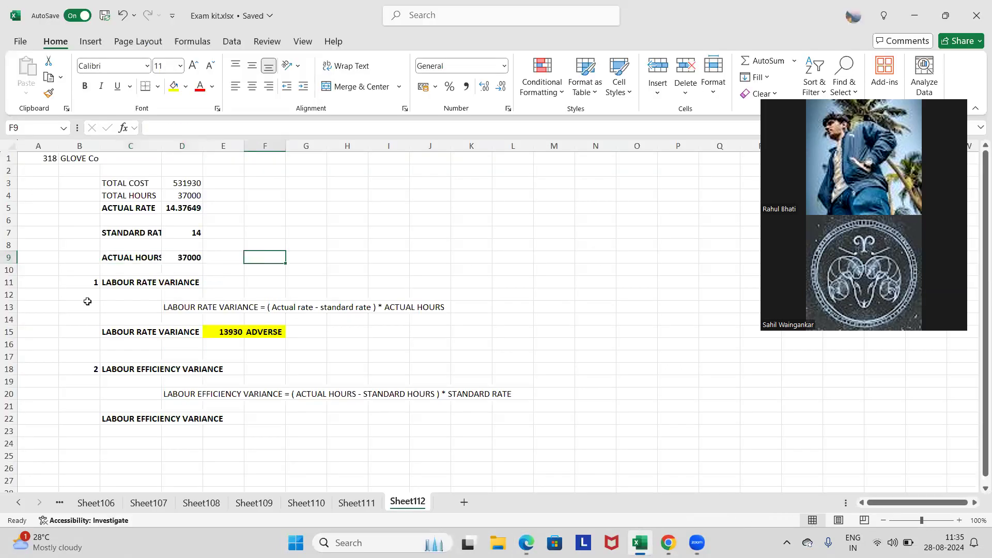
Move the block with both variance sections, B11:F22, down so that it starts at B15.
{"action": "left_click", "coordinate": [156, 419]}
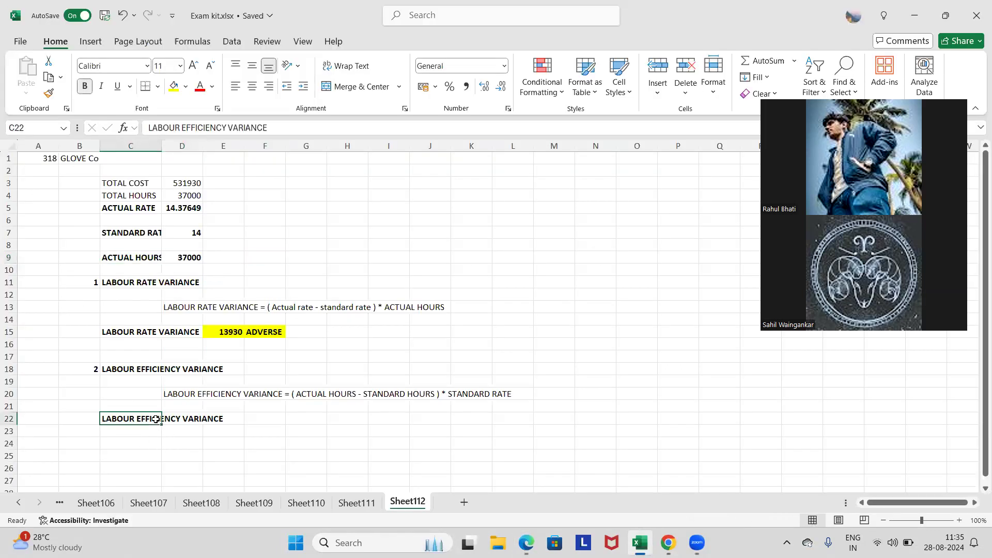
{"action": "left_click_drag", "start_coordinate": [89, 284], "coordinate": [266, 425]}
{"action": "key", "text": "ctrl+c"}
{"action": "left_click", "coordinate": [78, 320]}
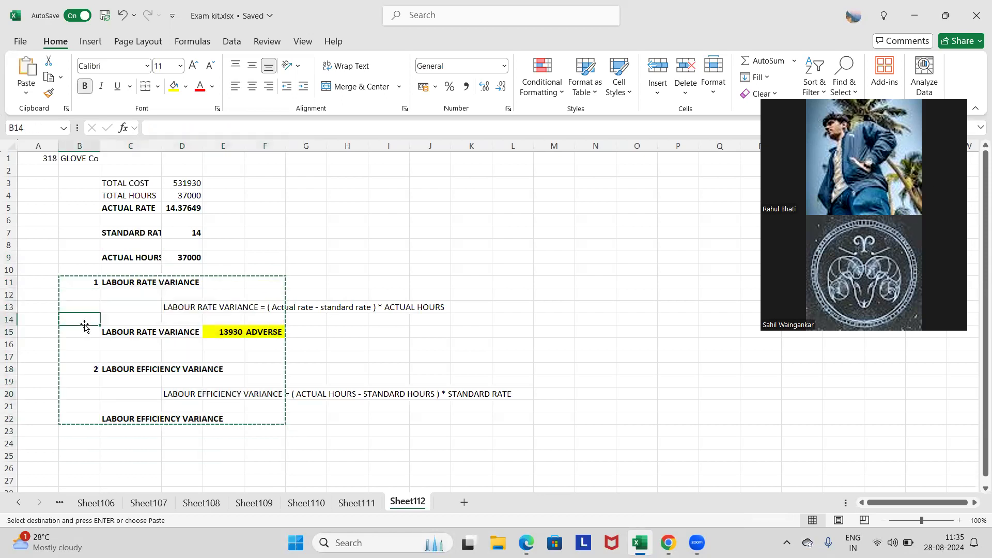
{"action": "left_click", "coordinate": [82, 331]}
{"action": "key", "text": "Return"}
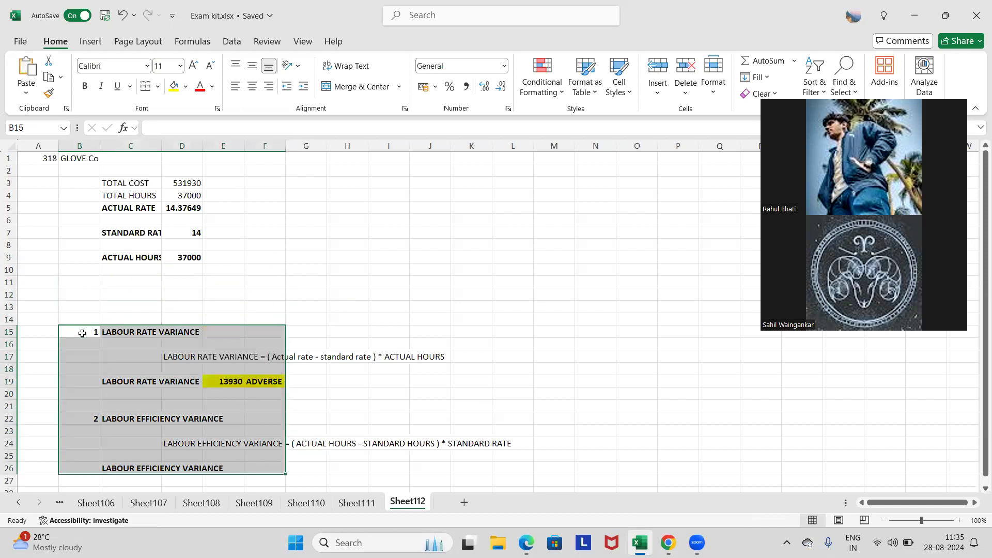
Enter the label STANDARD HOURS in C11 and the value 1 in E11.
{"action": "left_click", "coordinate": [135, 281]}
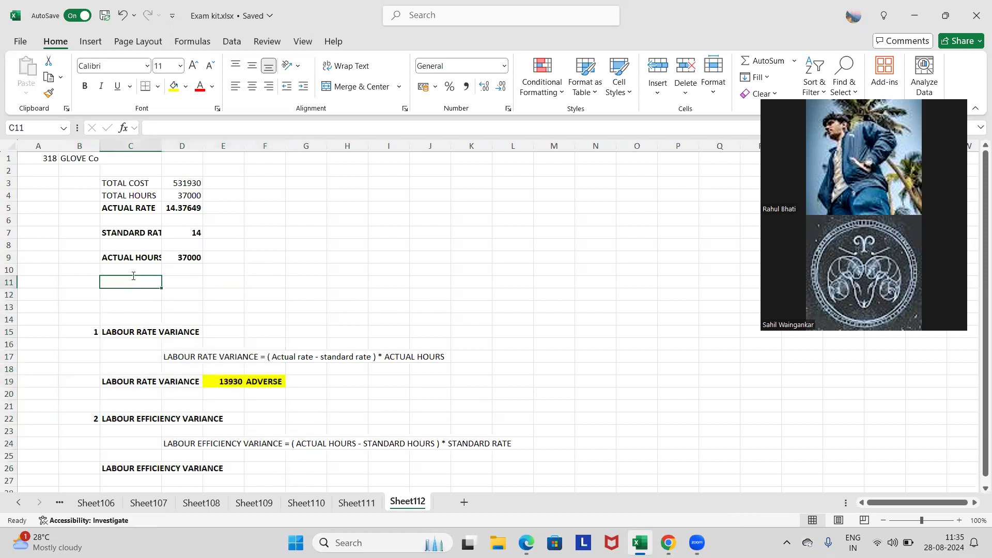
{"action": "type", "text": "STANDARD HOURS"}
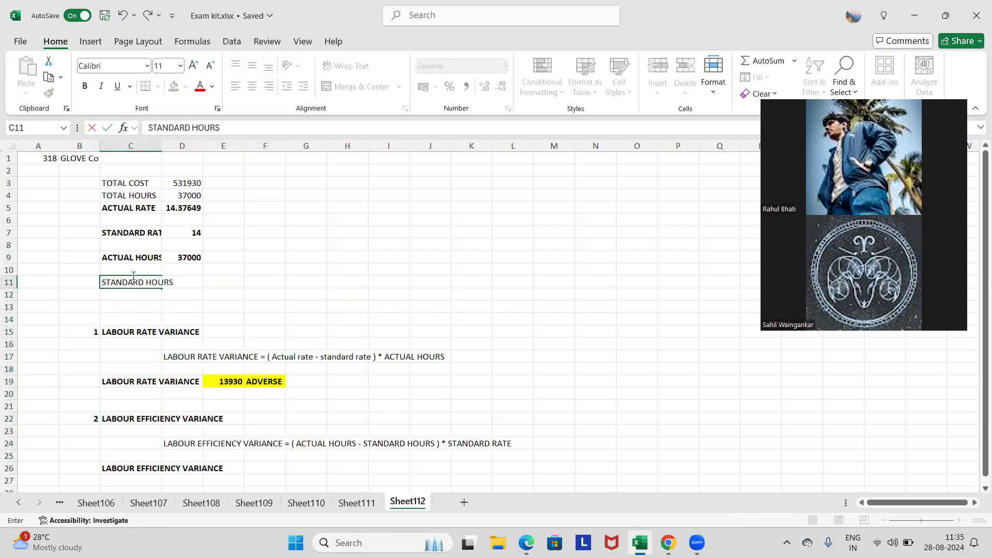
{"action": "key", "text": "Tab"}
{"action": "key", "text": "Tab"}
{"action": "type", "text": "1"}
{"action": "key", "text": "Tab"}
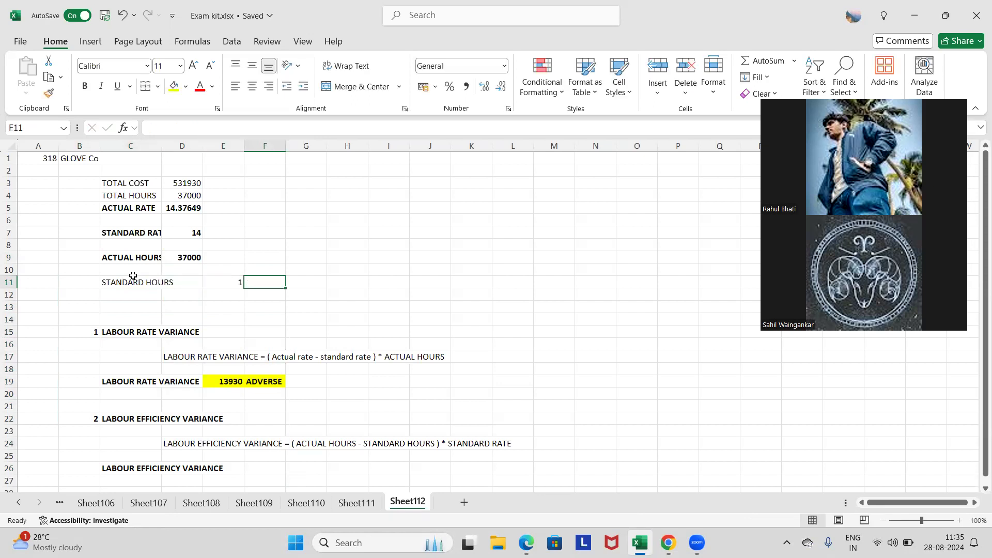
Add the column headings UNIT in E10 and HOURS in F10, and enter 3 standard hours in F11.
{"action": "key", "text": "Up"}
{"action": "key", "text": "Left"}
{"action": "type", "text": "UNIT"}
{"action": "key", "text": "Tab"}
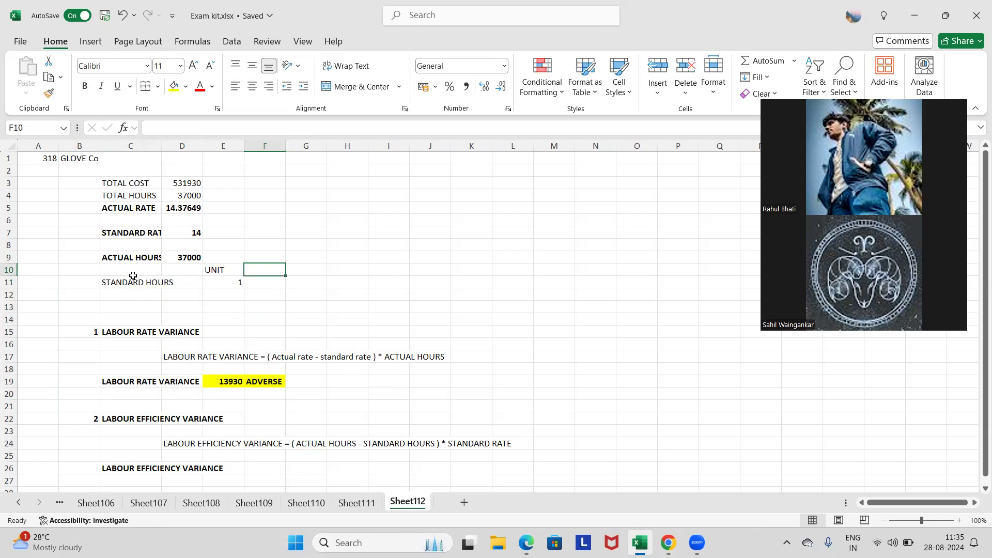
{"action": "type", "text": "HOU"}
{"action": "key", "text": "Return"}
{"action": "type", "text": "3"}
{"action": "key", "text": "Return"}
{"action": "key", "text": "Left"}
{"action": "key", "text": "Left"}
{"action": "key", "text": "Left"}
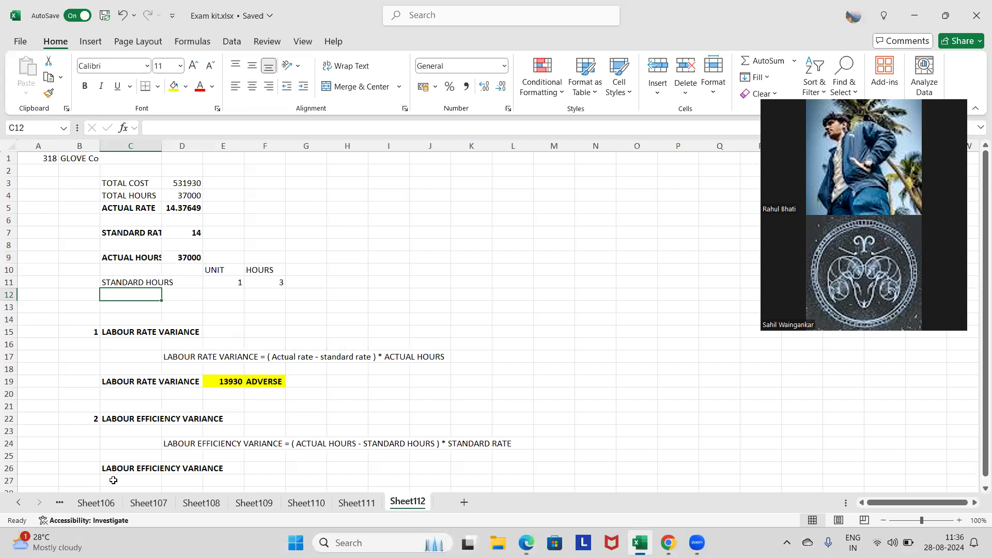
Insert "for actual production" after STANDARD HOURS in the labour efficiency variance formula text in D24.
{"action": "left_click", "coordinate": [189, 442]}
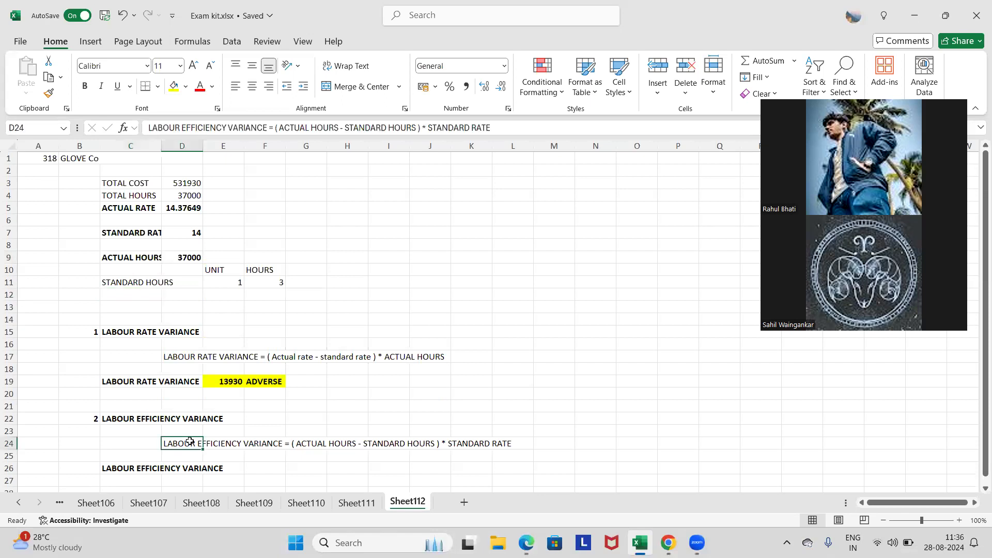
{"action": "left_click", "coordinate": [417, 127]}
{"action": "type", "text": "for actual p"}
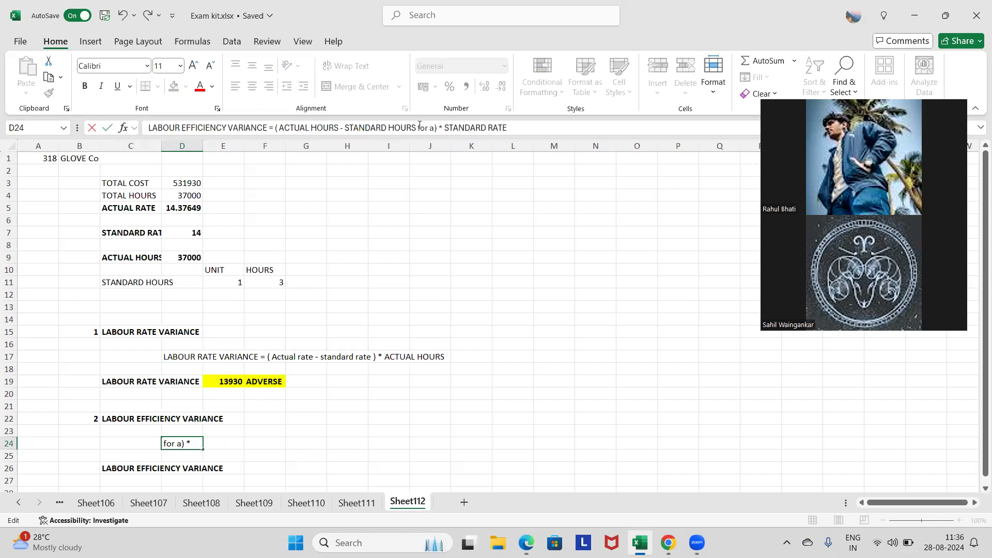
{"action": "type", "text": "rodcu"}
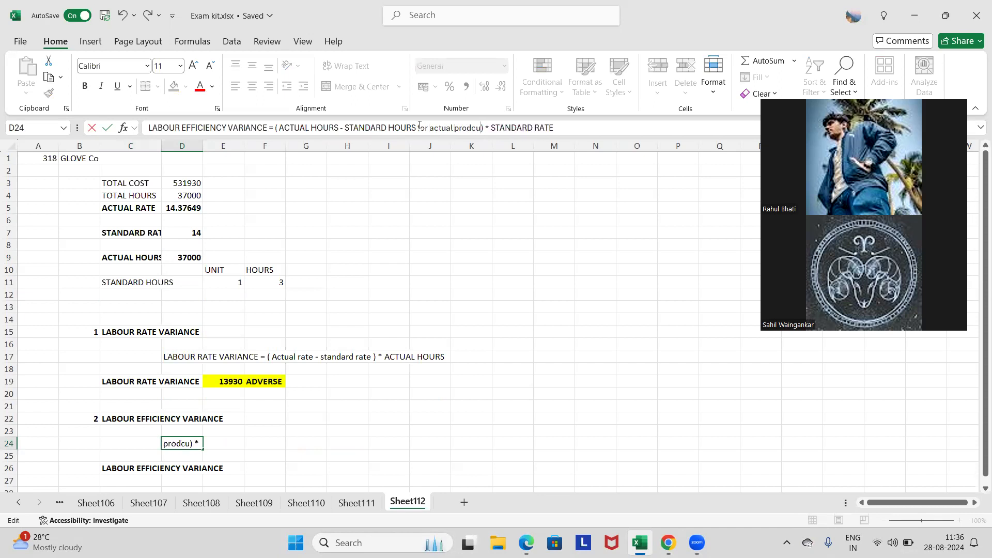
{"action": "key", "text": "BackSpace"}
{"action": "key", "text": "BackSpace"}
{"action": "type", "text": "uction"}
{"action": "left_click", "coordinate": [497, 282]}
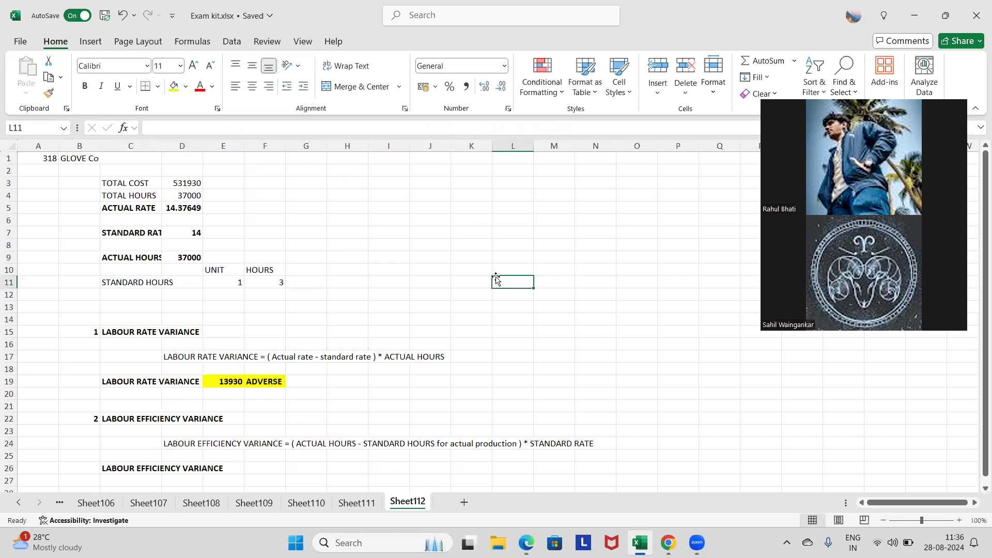
Enter the label actaul in C12 and the actual production of 12600 units in E12.
{"action": "left_click", "coordinate": [136, 294]}
{"action": "type", "text": "actaul"}
{"action": "key", "text": "Tab"}
{"action": "key", "text": "Tab"}
{"action": "key", "text": "alt+Tab"}
{"action": "key", "text": "alt+Tab"}
{"action": "type", "text": "12600"}
{"action": "key", "text": "Tab"}
Calculate the standard hours for actual production in F12 with =F11*E12/E11 and make the result bold.
{"action": "key", "text": "alt+Tab"}
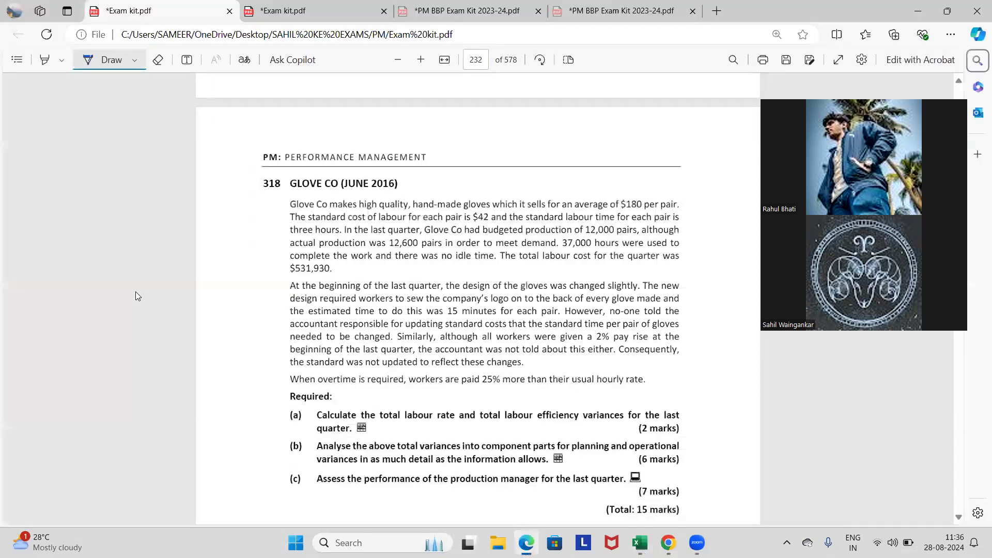
{"action": "key", "text": "alt+Tab"}
{"action": "type", "text": "=F11*"}
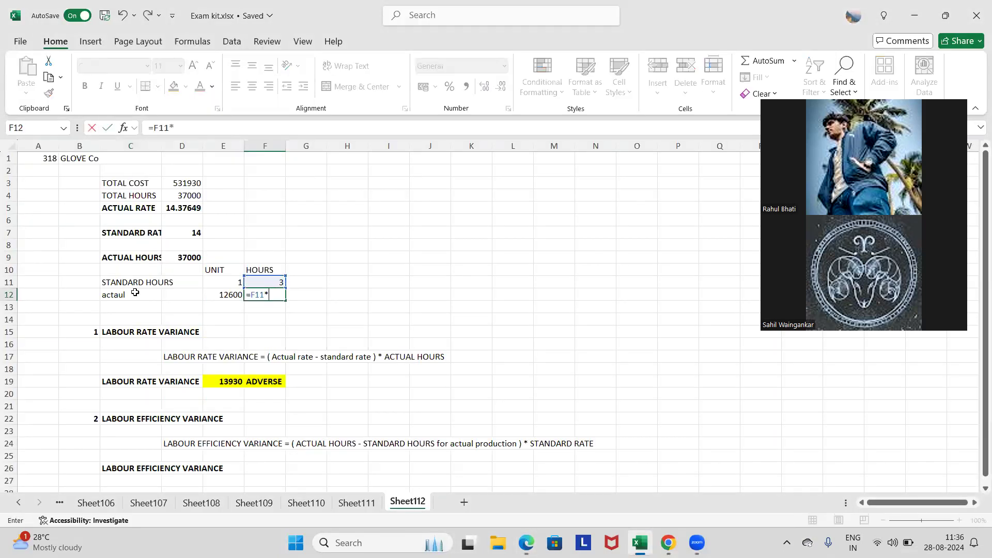
{"action": "key", "text": "Left"}
{"action": "key", "text": "alt+Tab"}
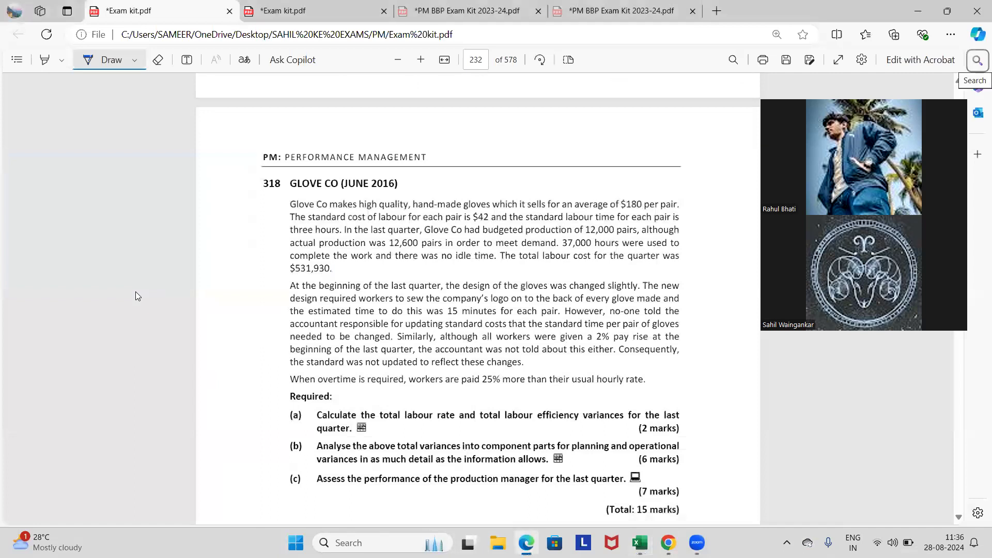
{"action": "key", "text": "alt+Tab"}
{"action": "type", "text": "*"}
{"action": "key", "text": "Up"}
{"action": "key", "text": "Left"}
{"action": "key", "text": "Return"}
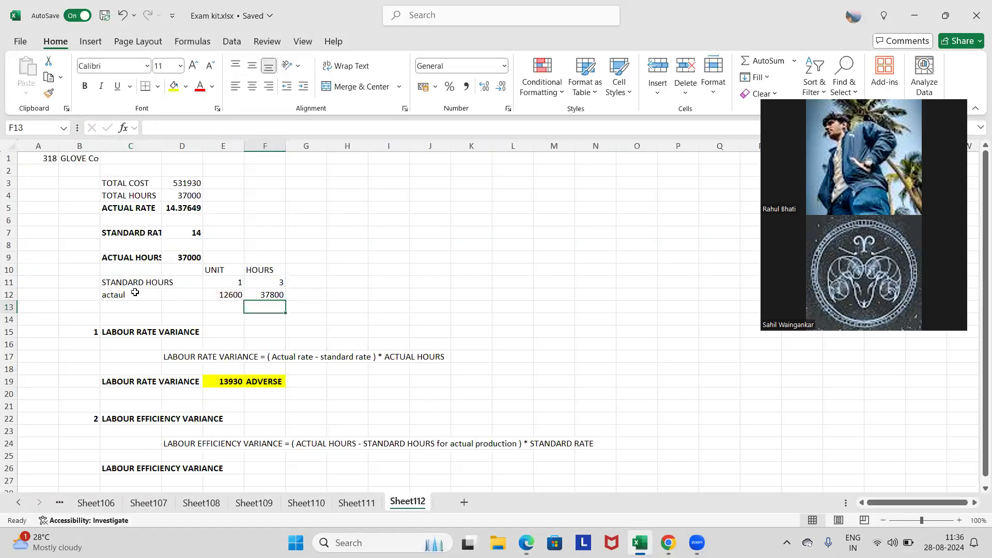
{"action": "key", "text": "Up"}
{"action": "key", "text": "ctrl+b"}
Calculate the labour efficiency variance in E26 with the formula =(F12-D9)*D7.
{"action": "scroll", "coordinate": [194, 270], "scroll_direction": "down", "scroll_amount": 2}
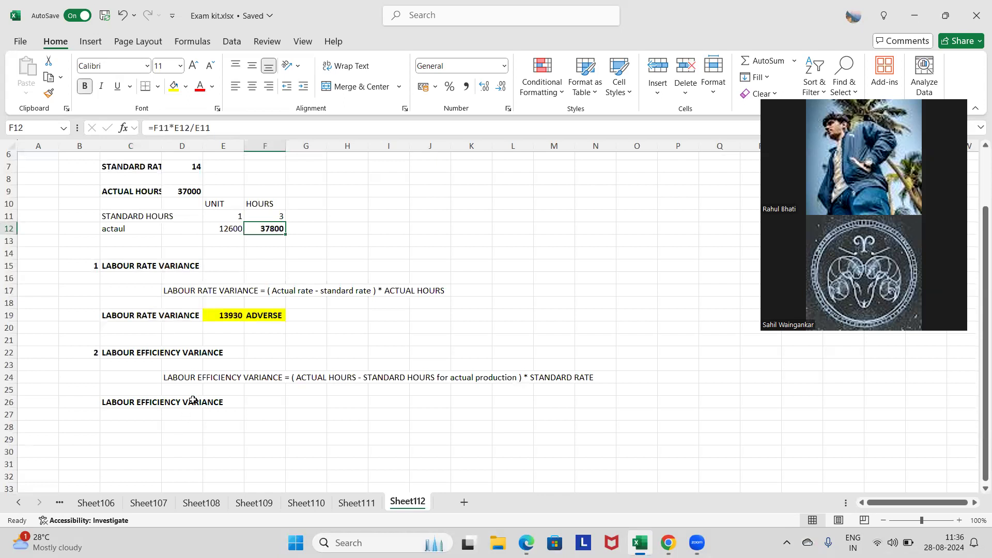
{"action": "left_click", "coordinate": [216, 401]}
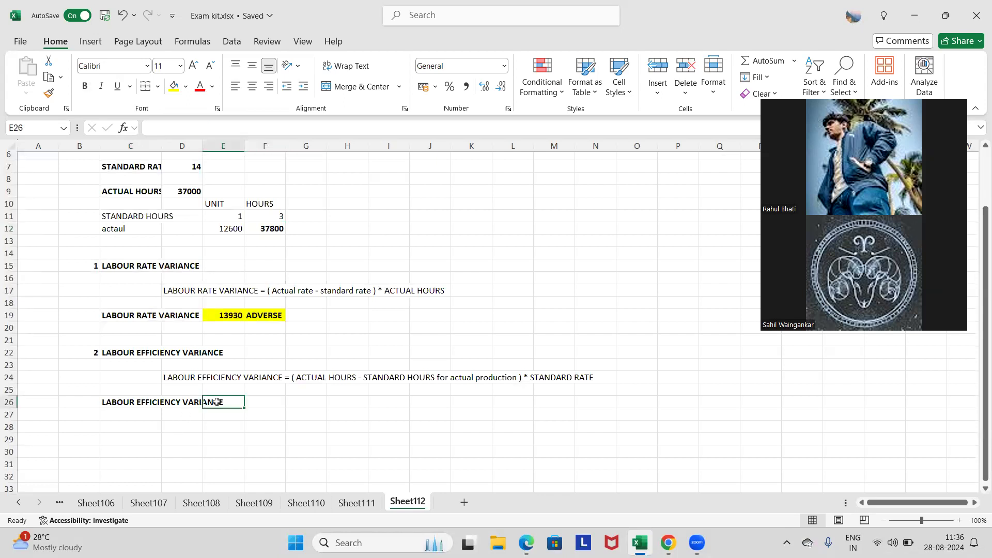
{"action": "type", "text": "=("}
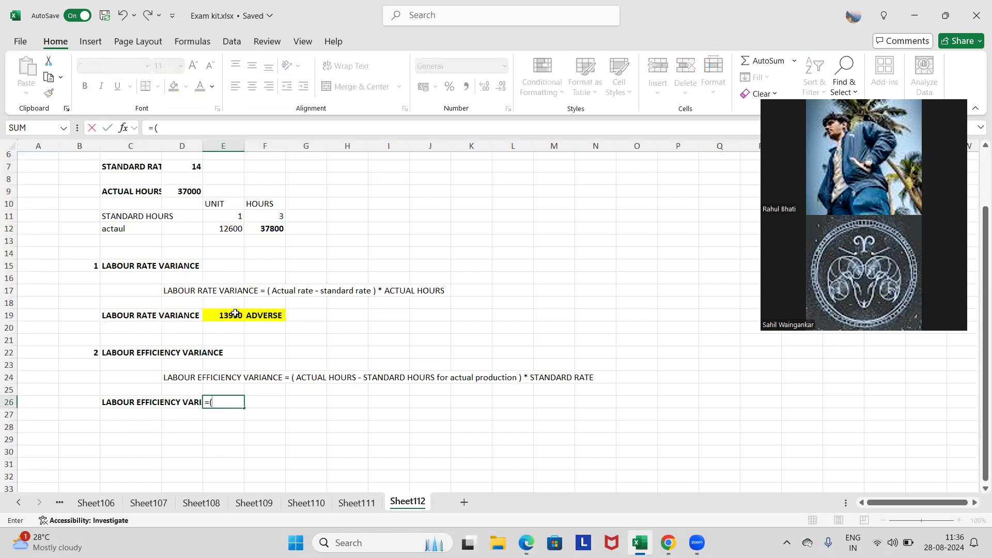
{"action": "left_click", "coordinate": [272, 229]}
{"action": "type", "text": "-"}
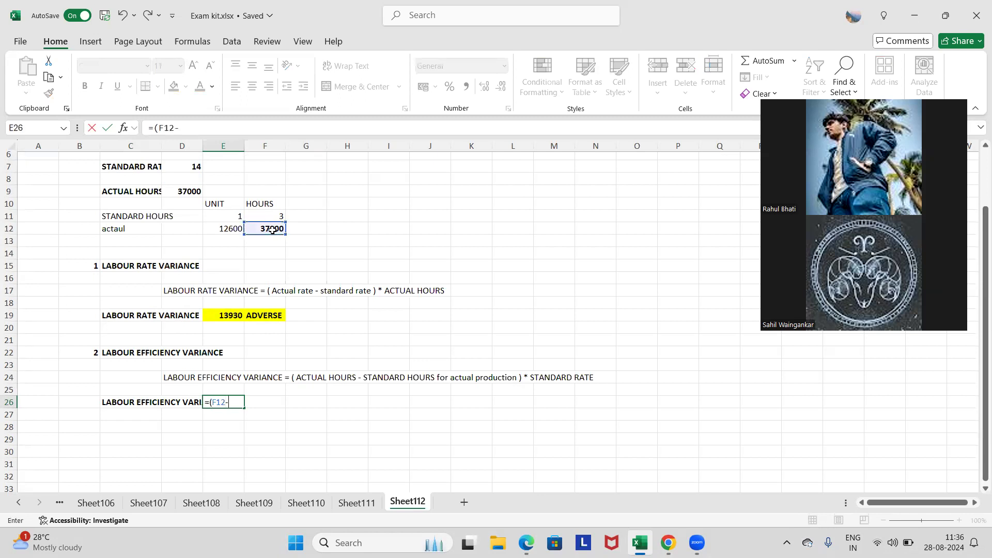
{"action": "left_click", "coordinate": [186, 192]}
{"action": "type", "text": ")"}
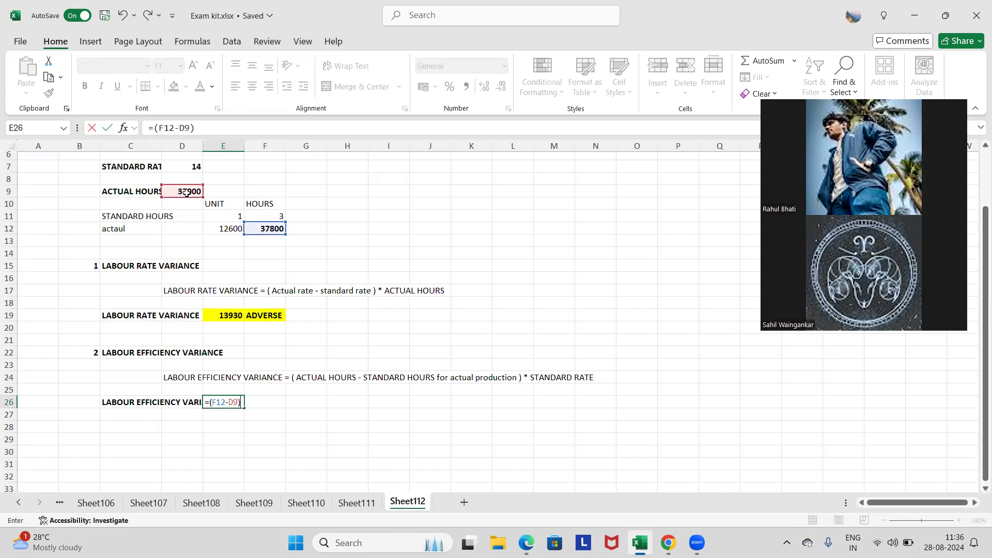
{"action": "type", "text": "*"}
{"action": "scroll", "coordinate": [186, 192], "scroll_direction": "up", "scroll_amount": 2}
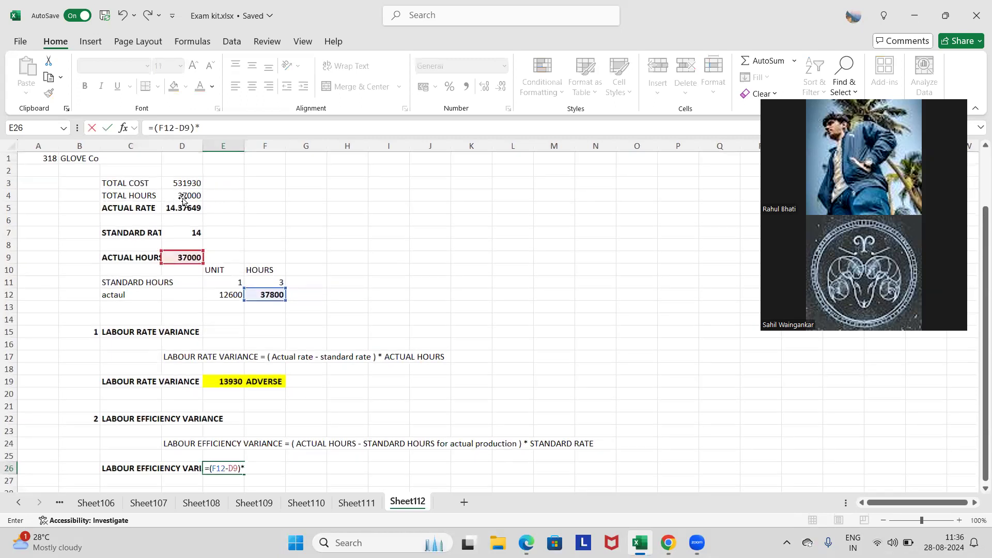
{"action": "left_click", "coordinate": [182, 235]}
{"action": "key", "text": "Return"}
Enter favourable in F26 and format E26:F26 bold with a yellow fill.
{"action": "key", "text": "Right"}
{"action": "key", "text": "Up"}
{"action": "type", "text": "favourable"}
{"action": "key", "text": "Return"}
{"action": "key", "text": "Up"}
{"action": "key", "text": "shift+Left"}
{"action": "key", "text": "ctrl+b"}
{"action": "left_click", "coordinate": [174, 87]}
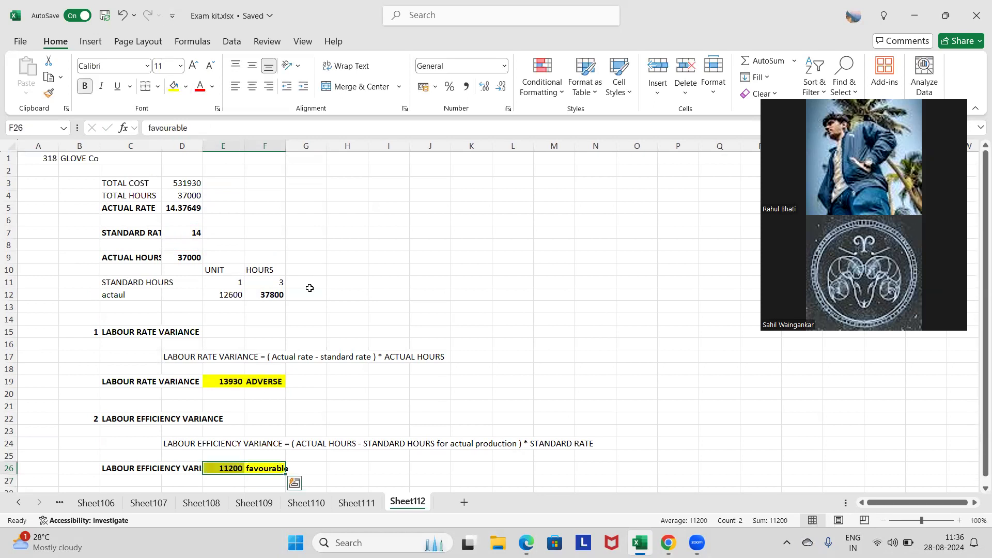
Switch to the second Exam kit.pdf in the browser and find the model answer to 318 Glove Co, starting from page 500.
{"action": "key", "text": "alt+Tab"}
{"action": "key", "text": "ctrl+Tab"}
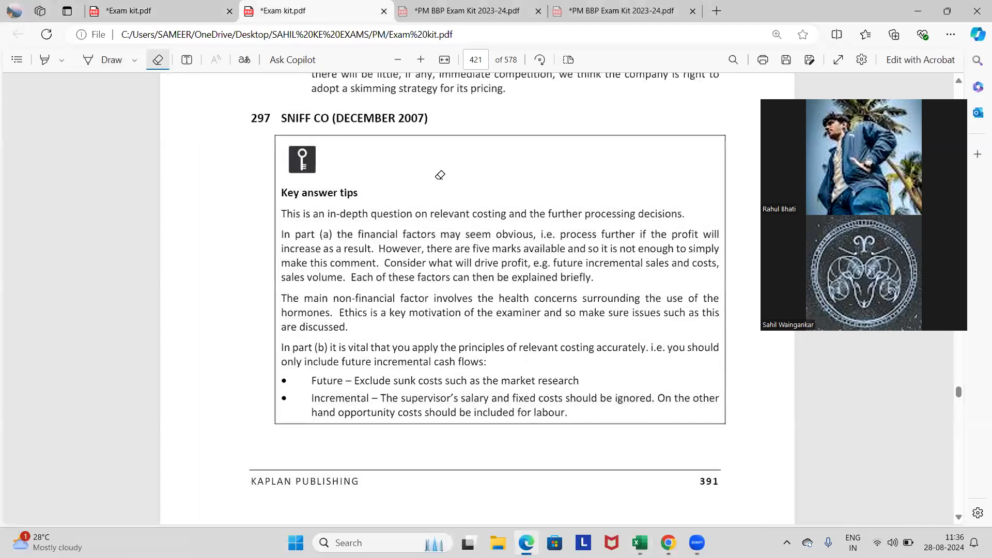
{"action": "scroll", "coordinate": [439, 174], "scroll_direction": "down", "scroll_amount": 15}
{"action": "left_click", "coordinate": [476, 59]}
{"action": "type", "text": "500"}
{"action": "key", "text": "Return"}
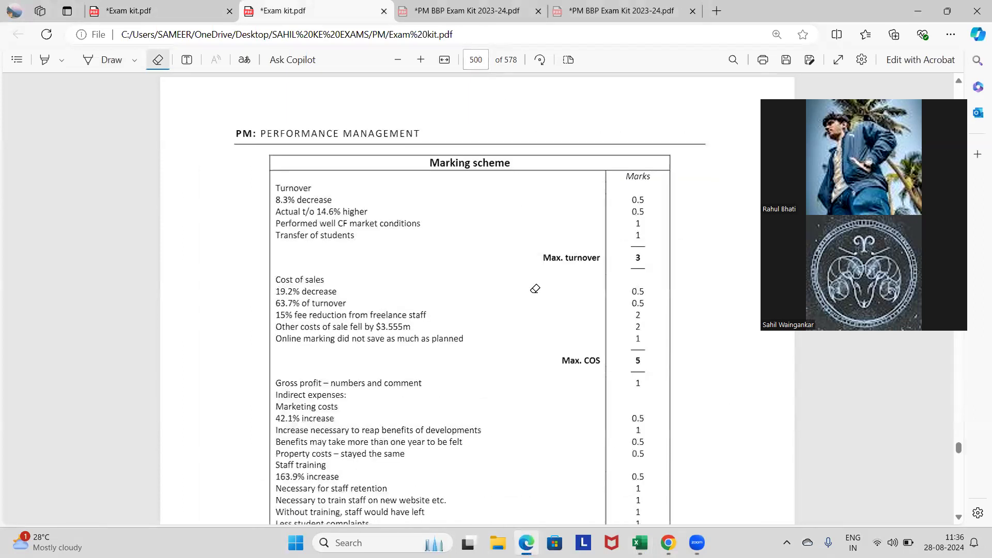
{"action": "scroll", "coordinate": [535, 288], "scroll_direction": "down", "scroll_amount": 10}
{"action": "scroll", "coordinate": [535, 288], "scroll_direction": "up", "scroll_amount": 20}
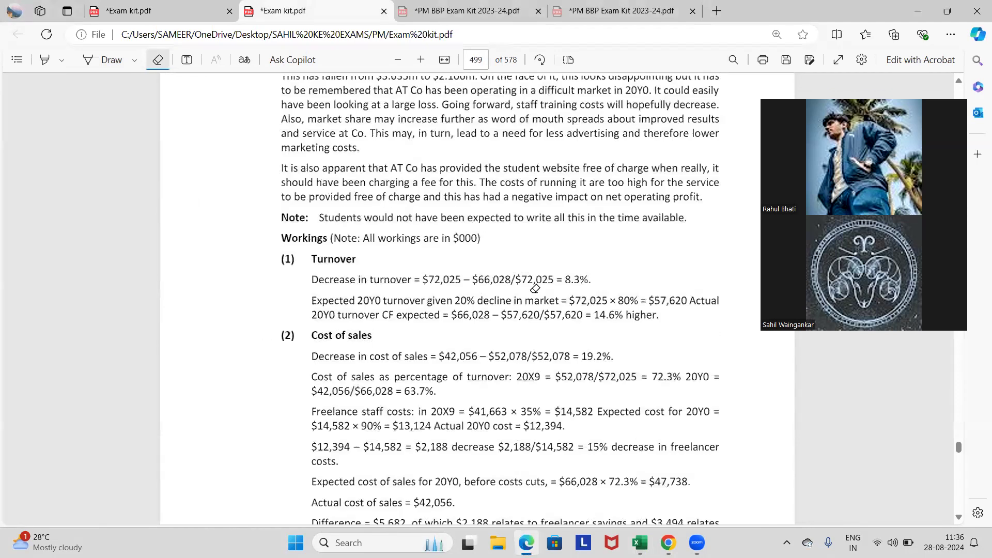
{"action": "scroll", "coordinate": [535, 288], "scroll_direction": "up", "scroll_amount": 20}
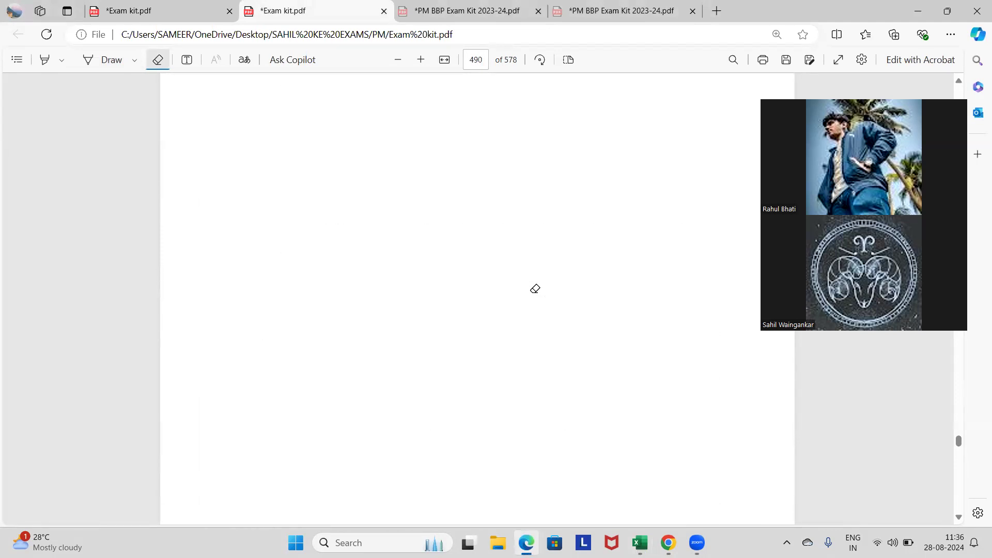
{"action": "scroll", "coordinate": [535, 288], "scroll_direction": "up", "scroll_amount": 10}
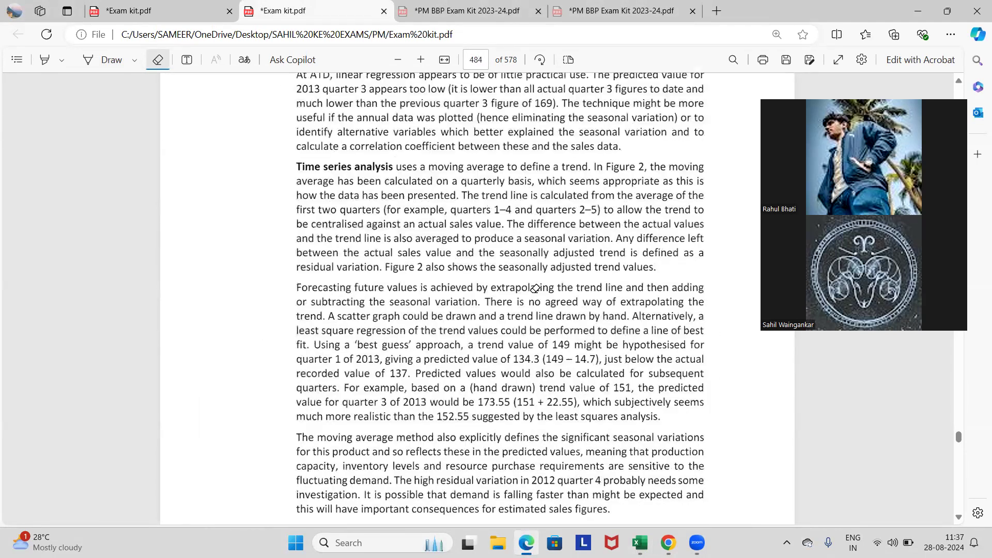
{"action": "scroll", "coordinate": [535, 288], "scroll_direction": "up", "scroll_amount": 15}
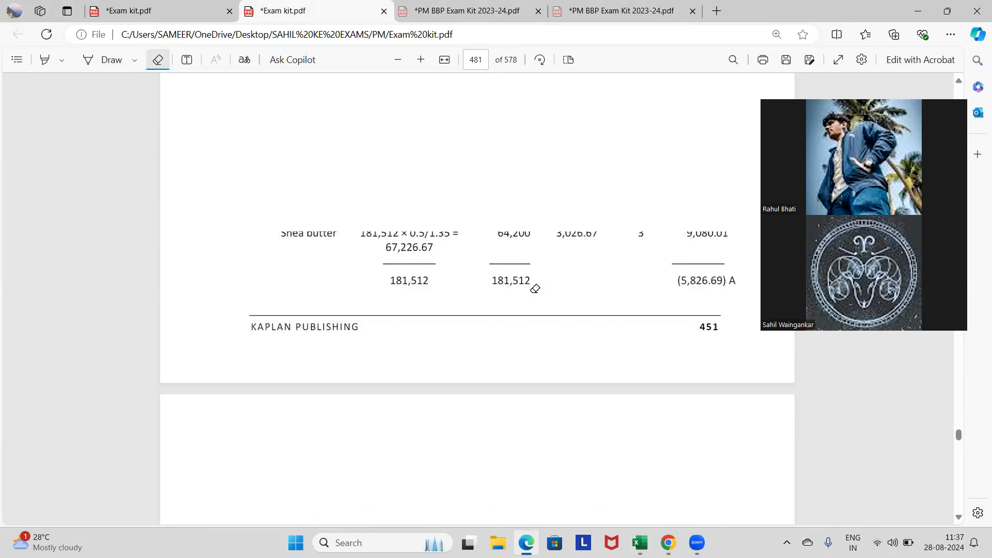
{"action": "scroll", "coordinate": [535, 288], "scroll_direction": "up", "scroll_amount": 10}
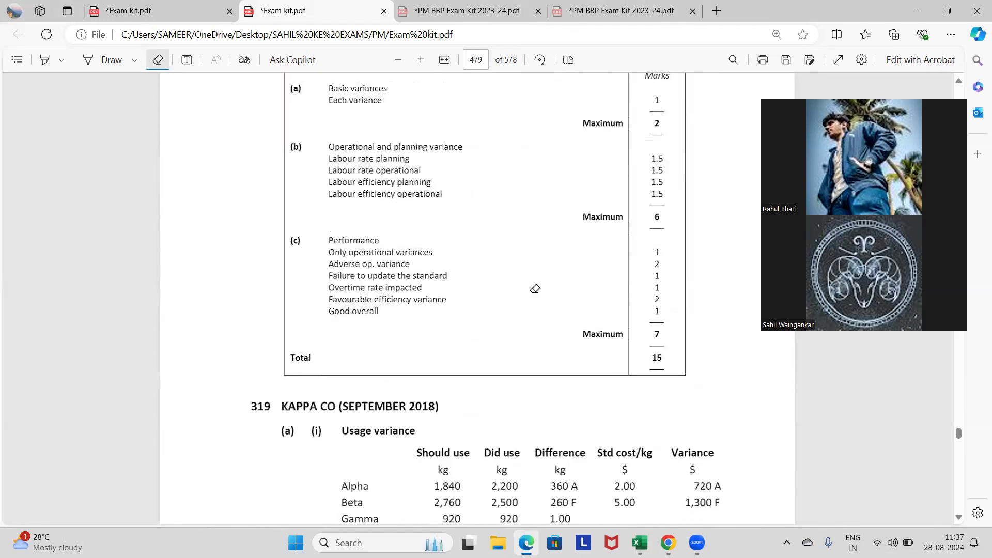
{"action": "scroll", "coordinate": [535, 288], "scroll_direction": "down", "scroll_amount": 3}
{"action": "scroll", "coordinate": [535, 289], "scroll_direction": "up", "scroll_amount": 6}
{"action": "scroll", "coordinate": [535, 288], "scroll_direction": "up", "scroll_amount": 8}
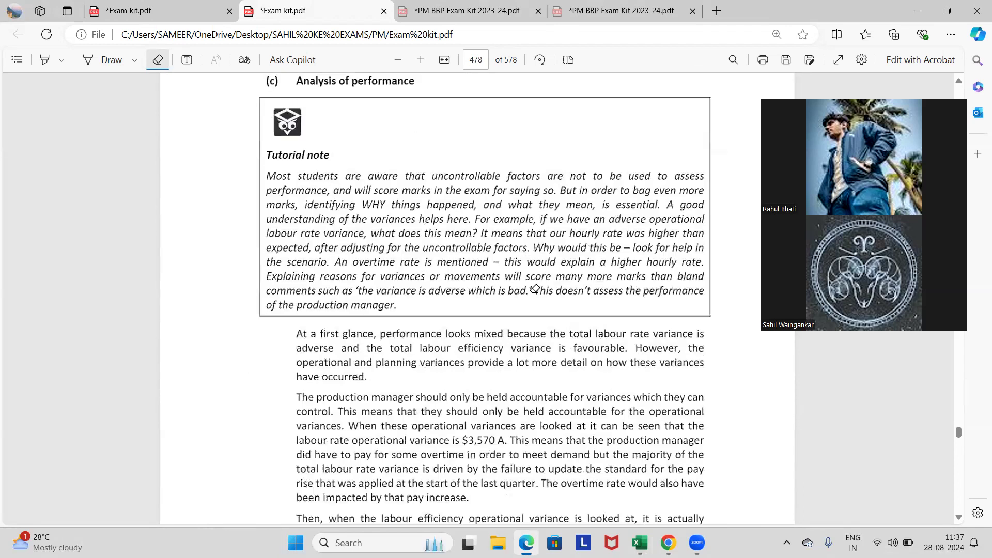
{"action": "scroll", "coordinate": [535, 288], "scroll_direction": "up", "scroll_amount": 10}
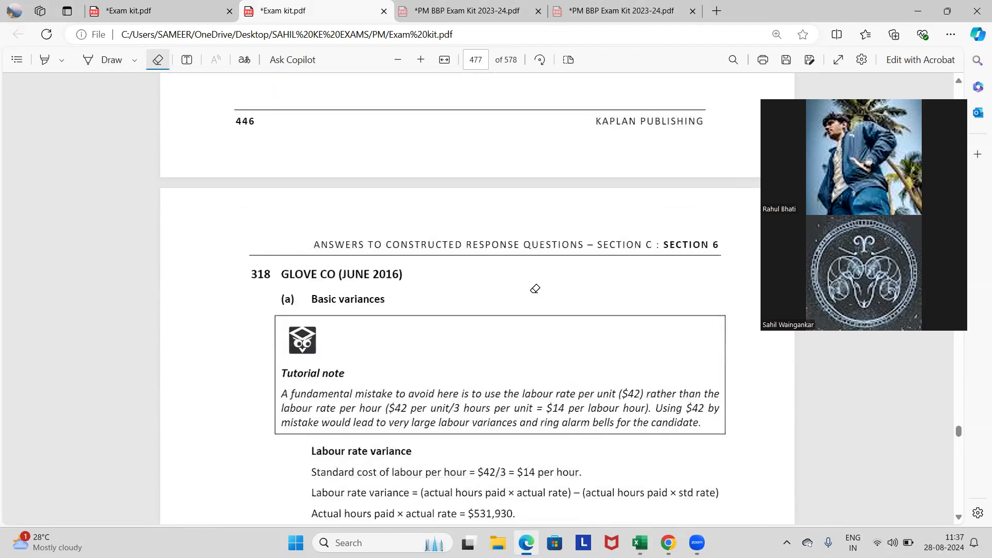
{"action": "scroll", "coordinate": [543, 404], "scroll_direction": "down", "scroll_amount": 1}
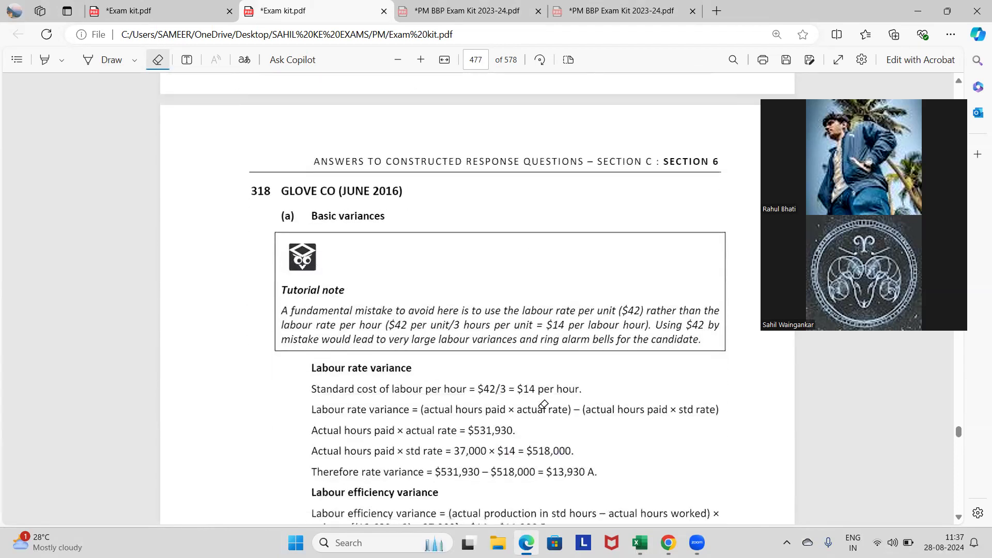
Compare the labour rate and labour efficiency variances in the Excel sheet with the model answer for part (a).
{"action": "key", "text": "alt+Tab"}
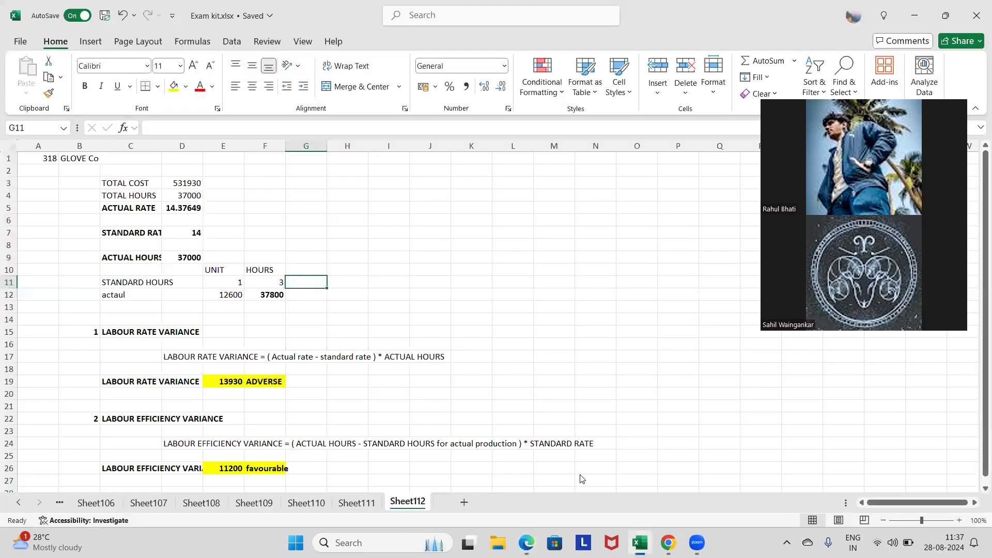
{"action": "key", "text": "alt+Tab"}
{"action": "scroll", "coordinate": [582, 478], "scroll_direction": "down", "scroll_amount": 2}
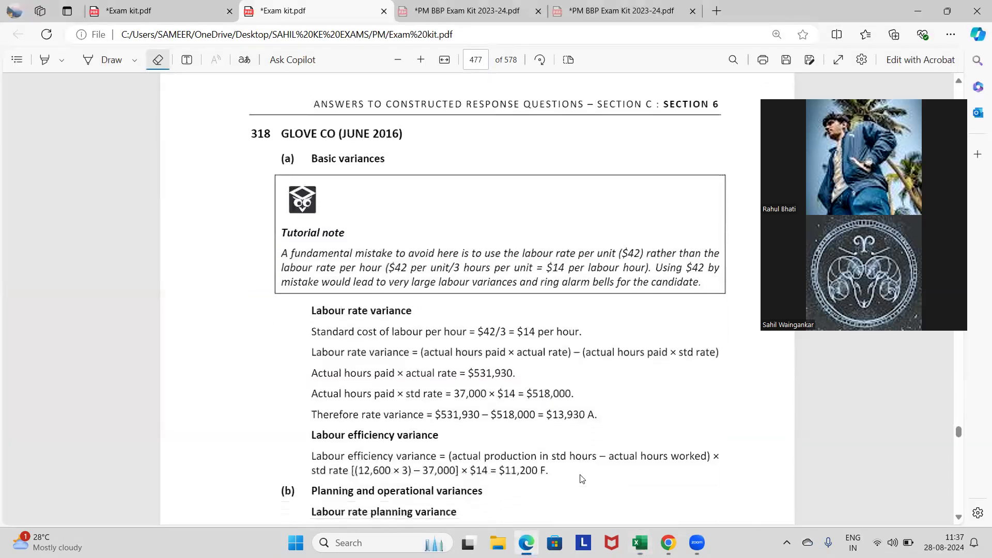
{"action": "key", "text": "alt+Tab"}
{"action": "left_click", "coordinate": [236, 466]}
{"action": "scroll", "coordinate": [338, 385], "scroll_direction": "down", "scroll_amount": 2}
{"action": "scroll", "coordinate": [115, 236], "scroll_direction": "up", "scroll_amount": 2}
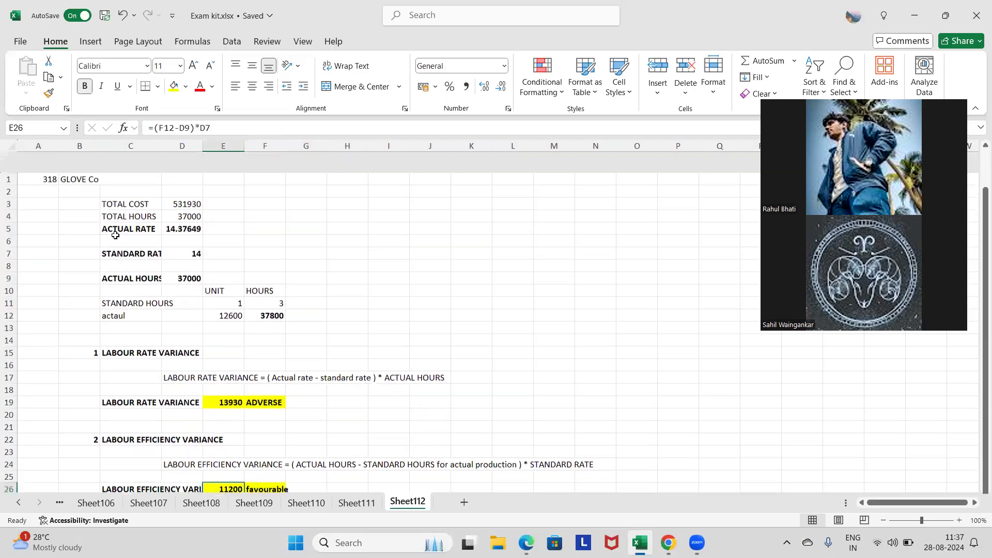
Enter 1 in B3 beside the TOTAL COST label.
{"action": "left_click", "coordinate": [75, 181]}
{"action": "type", "text": "1"}
{"action": "left_click", "coordinate": [187, 275]}
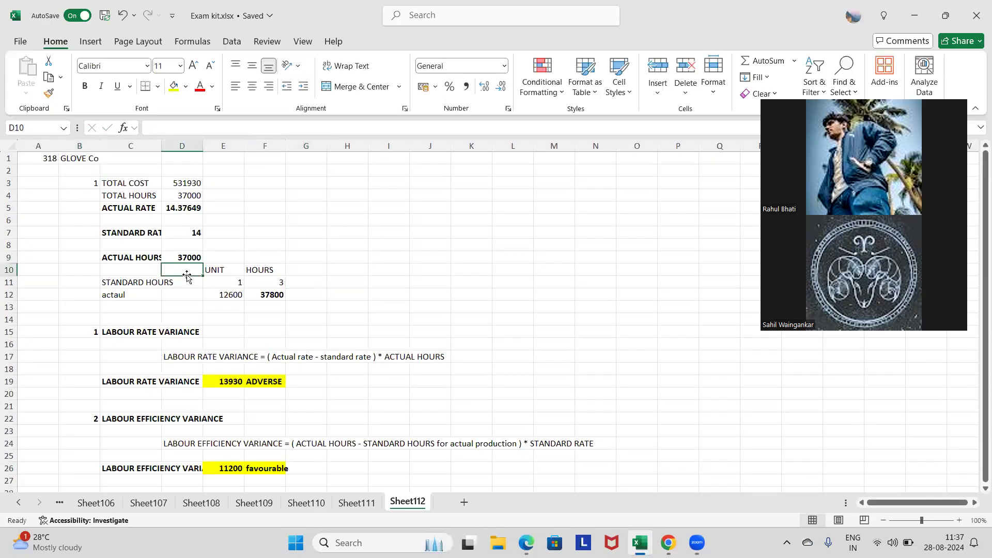
{"action": "scroll", "coordinate": [187, 275], "scroll_direction": "down", "scroll_amount": 2}
{"action": "left_click", "coordinate": [89, 249]}
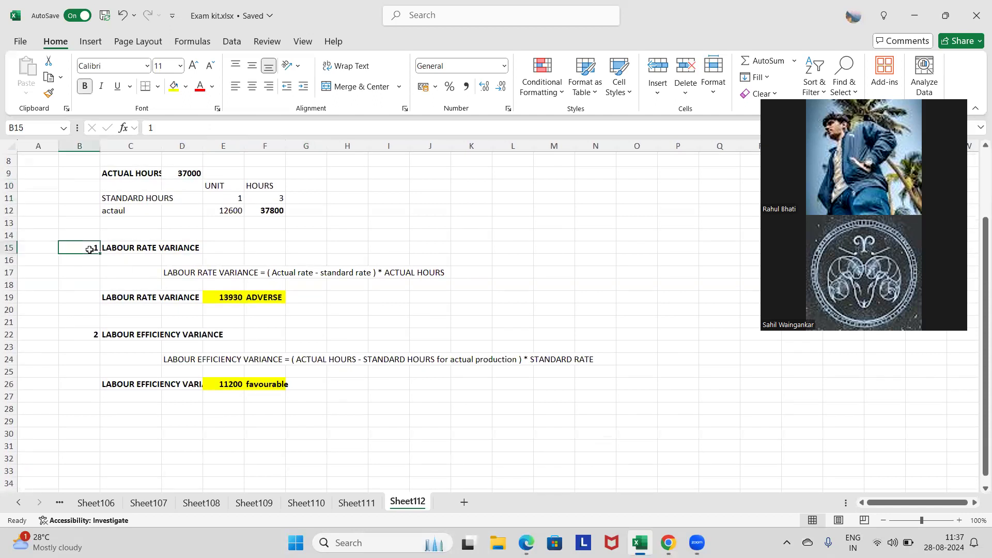
Check the PDF and replace the number in B3 with the part label a.
{"action": "key", "text": "alt+Tab"}
{"action": "key", "text": "alt+Tab"}
{"action": "key", "text": "alt+Tab"}
{"action": "scroll", "coordinate": [88, 166], "scroll_direction": "up", "scroll_amount": 2}
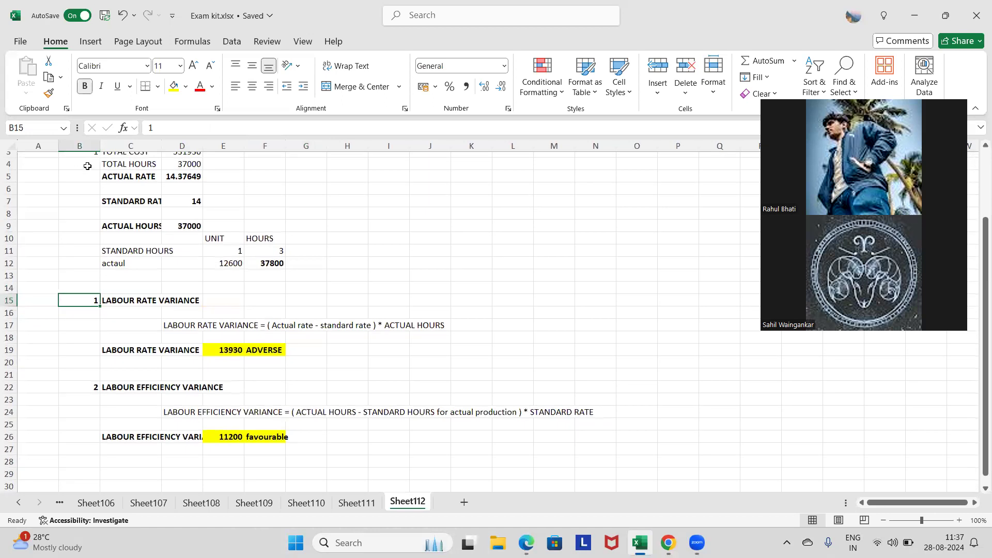
{"action": "scroll", "coordinate": [83, 155], "scroll_direction": "up", "scroll_amount": 1}
{"action": "left_click", "coordinate": [84, 155]}
{"action": "type", "text": "a"}
Fill the whole of row 28 with the standard purple colour as a divider below the part a workings.
{"action": "scroll", "coordinate": [171, 320], "scroll_direction": "down", "scroll_amount": 3}
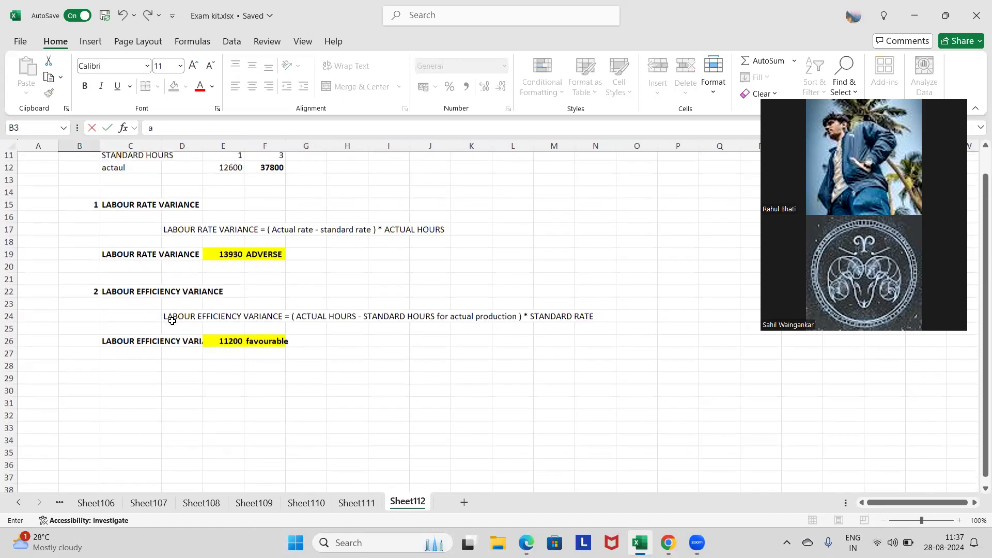
{"action": "left_click", "coordinate": [79, 370]}
{"action": "key", "text": "shift+space"}
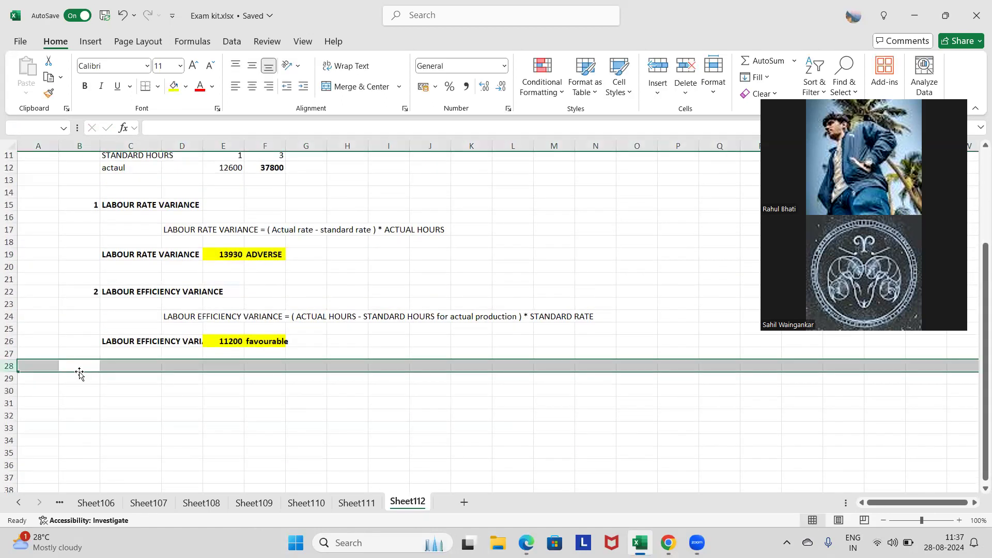
{"action": "left_click", "coordinate": [185, 86]}
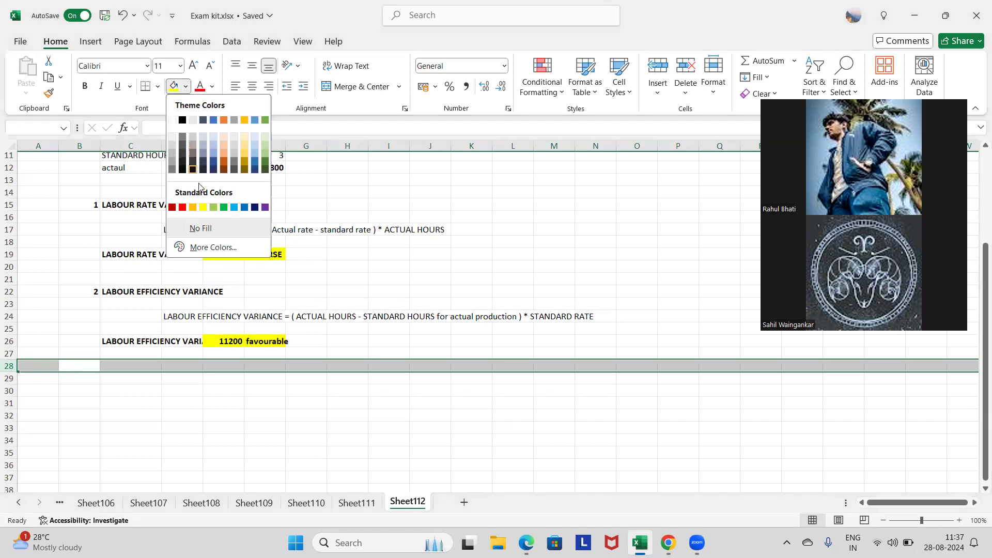
{"action": "left_click", "coordinate": [265, 207]}
Enter the part label b in B31 below the purple divider row.
{"action": "scroll", "coordinate": [246, 274], "scroll_direction": "down", "scroll_amount": 3}
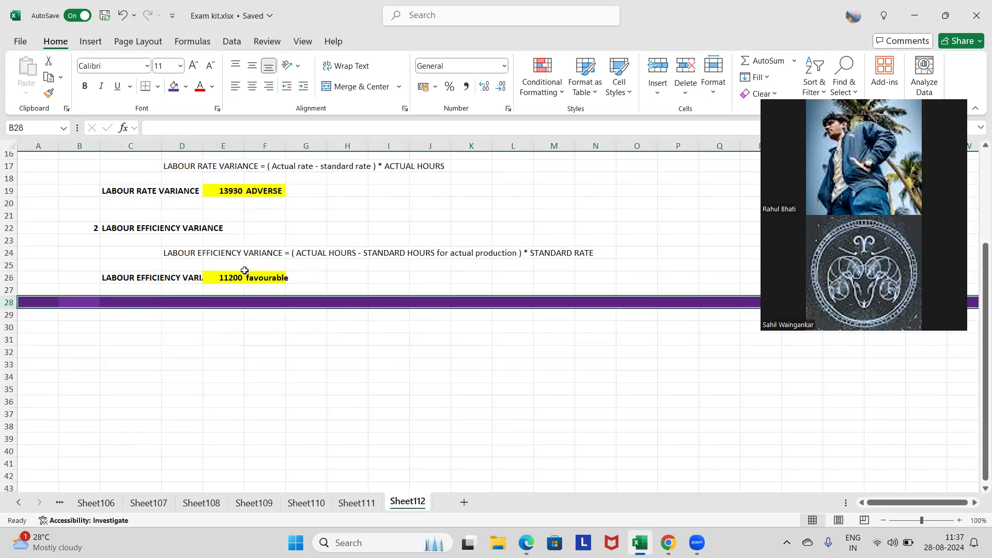
{"action": "left_click", "coordinate": [103, 299]}
{"action": "left_click", "coordinate": [76, 307]}
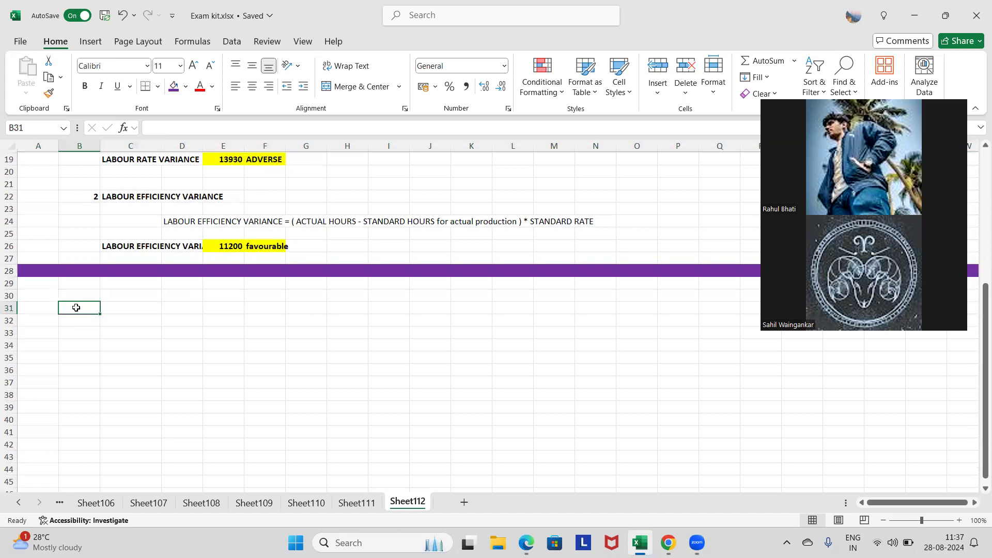
{"action": "type", "text": "b"}
{"action": "key", "text": "Tab"}
{"action": "key", "text": "Down"}
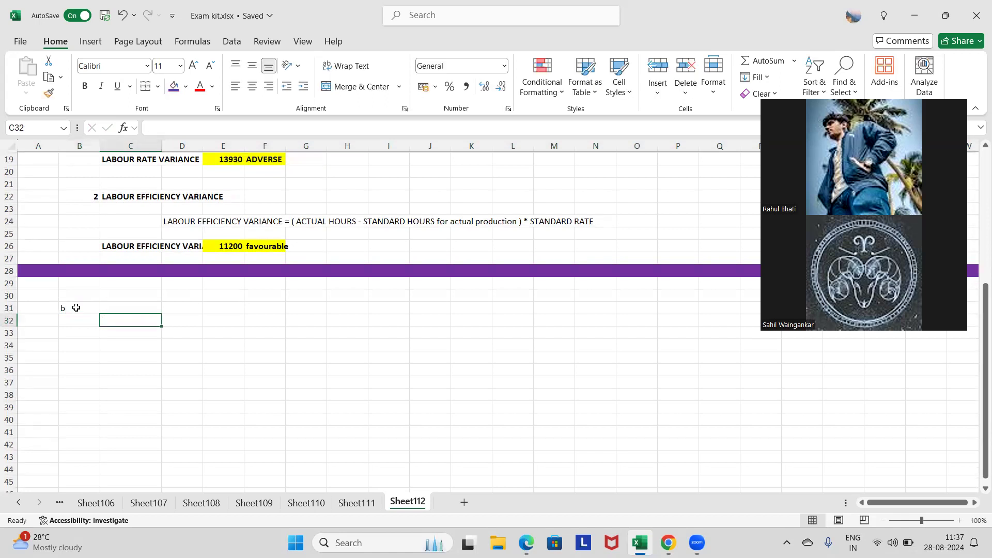
Check the question PDF, then copy the labour rate variance formula text from D17 into C34 under part b.
{"action": "key", "text": "alt+Tab"}
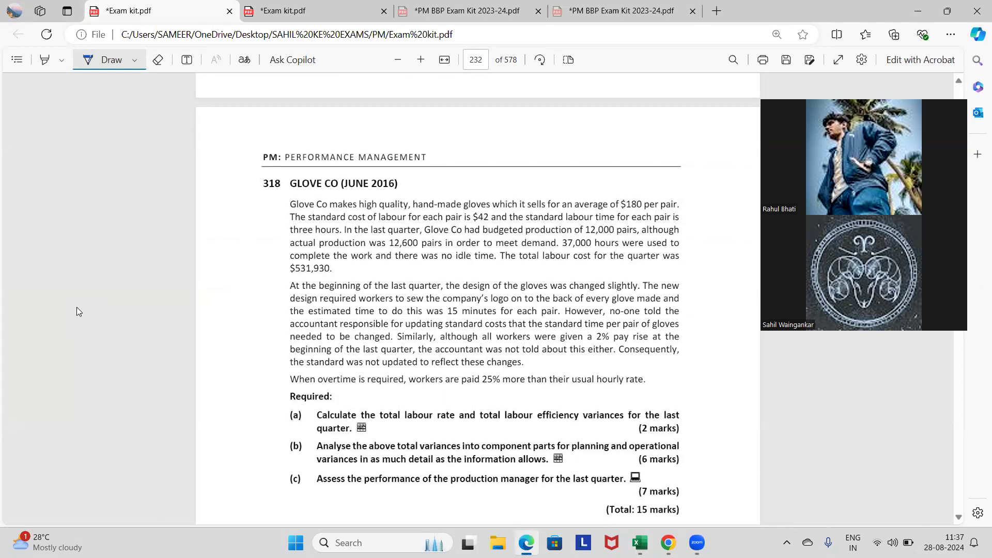
{"action": "key", "text": "alt+Tab"}
{"action": "scroll", "coordinate": [120, 266], "scroll_direction": "up", "scroll_amount": 6}
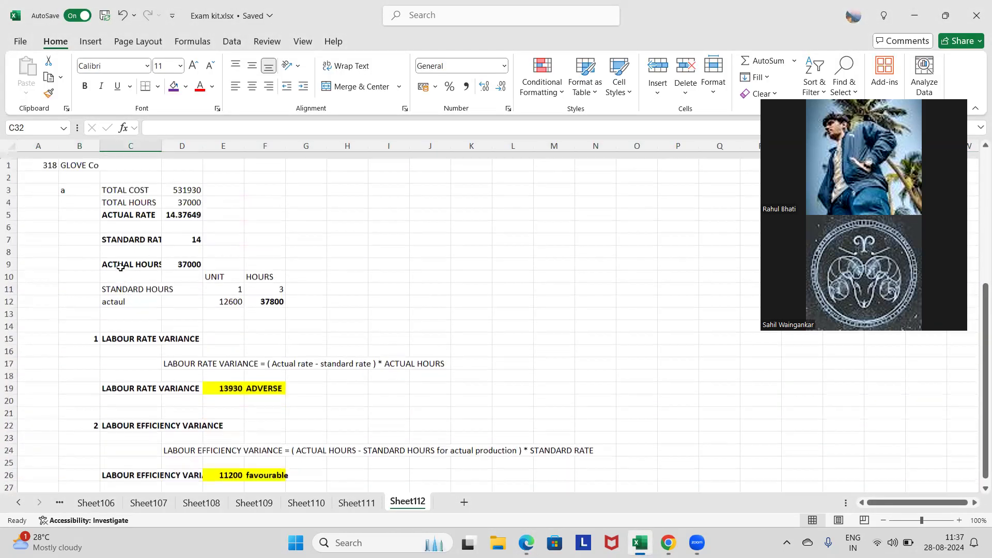
{"action": "left_click", "coordinate": [170, 354]}
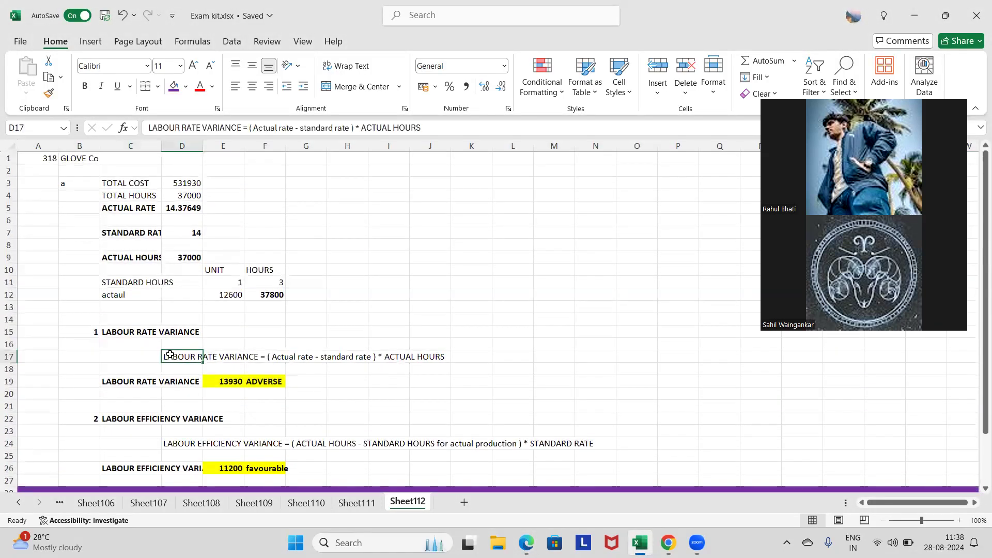
{"action": "key", "text": "ctrl+c"}
{"action": "scroll", "coordinate": [170, 357], "scroll_direction": "down", "scroll_amount": 4}
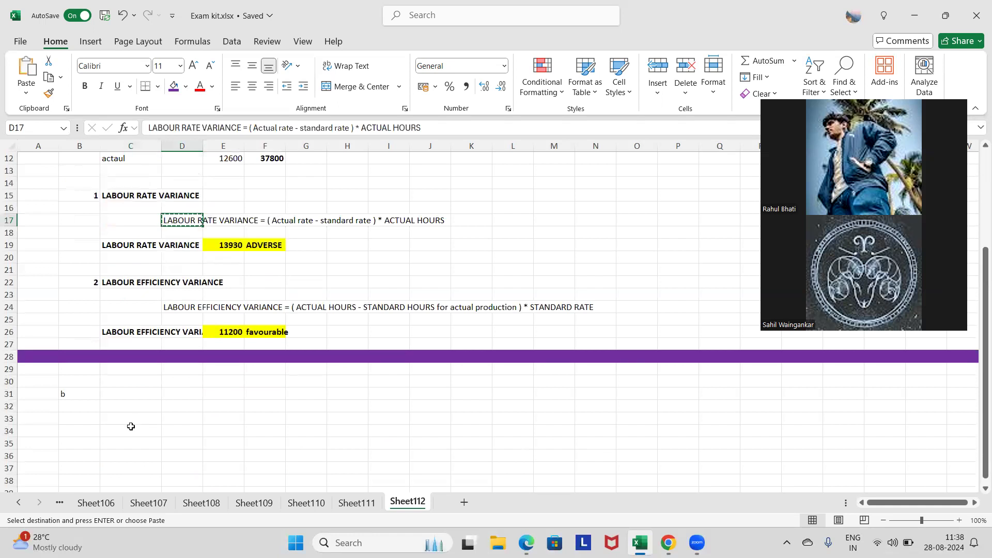
{"action": "left_click", "coordinate": [133, 417]}
{"action": "left_click", "coordinate": [137, 433]}
{"action": "key", "text": "ctrl+v"}
Copy the LABOUR RATE VARIANCE heading from C15 into C32 and number it 1 in B32.
{"action": "left_click", "coordinate": [137, 205]}
{"action": "left_click", "coordinate": [136, 196]}
{"action": "key", "text": "ctrl+c"}
{"action": "left_click", "coordinate": [127, 404]}
{"action": "key", "text": "ctrl+v"}
{"action": "left_click", "coordinate": [92, 406]}
{"action": "type", "text": "1"}
{"action": "key", "text": "Tab"}
Move part b's labour rate variance formula text from C34 down to C37.
{"action": "key", "text": "alt+Tab"}
{"action": "key", "text": "alt+Tab"}
{"action": "scroll", "coordinate": [185, 330], "scroll_direction": "down", "scroll_amount": 3}
{"action": "left_click", "coordinate": [117, 314]}
{"action": "key", "text": "ctrl+c"}
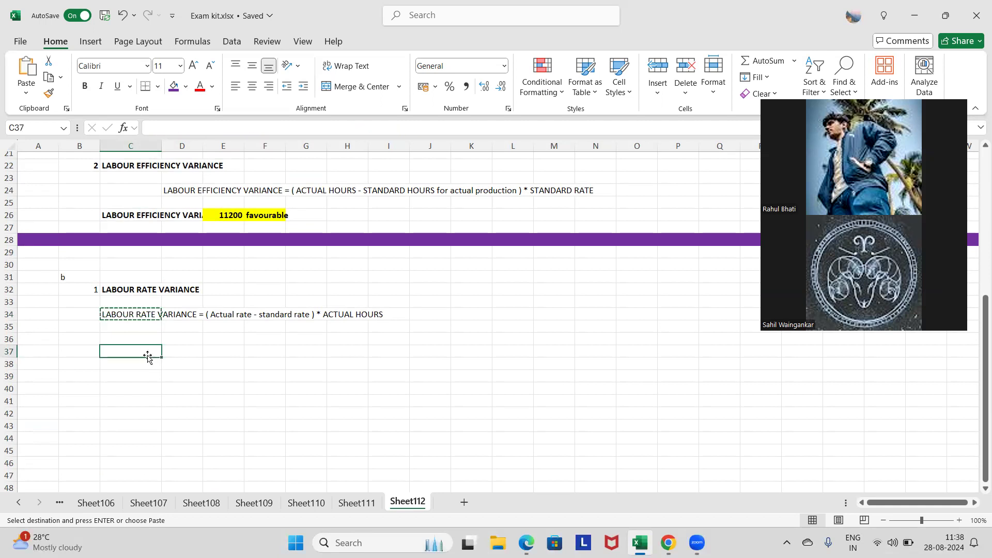
{"action": "key", "text": "ctrl+v"}
Enter the subheading PLANNING in C35 above the labour rate variance formula.
{"action": "left_click", "coordinate": [98, 327]}
{"action": "left_click", "coordinate": [117, 326]}
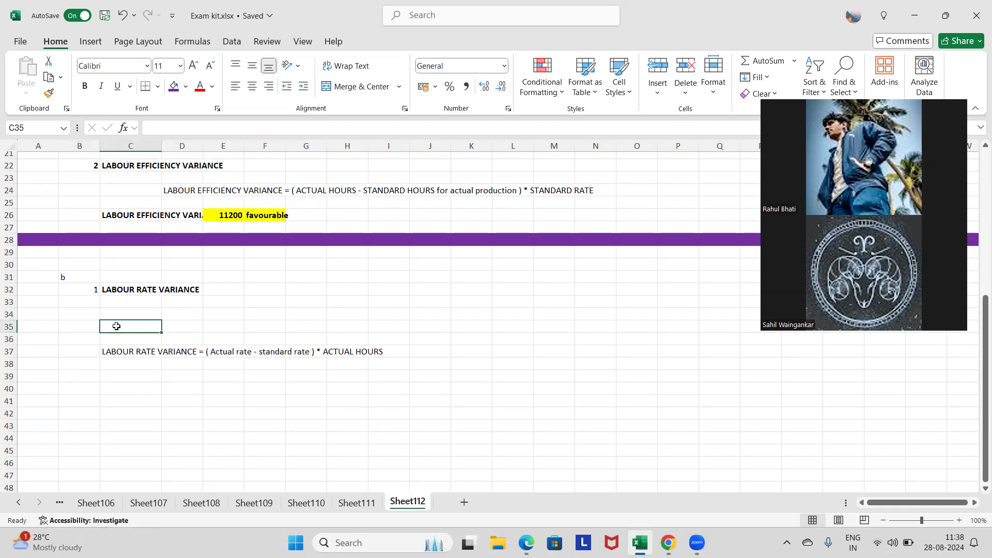
{"action": "type", "text": "planning"}
{"action": "key", "text": "BackSpace"}
{"action": "key", "text": "BackSpace"}
{"action": "key", "text": "BackSpace"}
{"action": "key", "text": "BackSpace"}
{"action": "key", "text": "BackSpace"}
{"action": "key", "text": "BackSpace"}
{"action": "key", "text": "BackSpace"}
{"action": "key", "text": "BackSpace"}
{"action": "type", "text": "PLANNIN"}
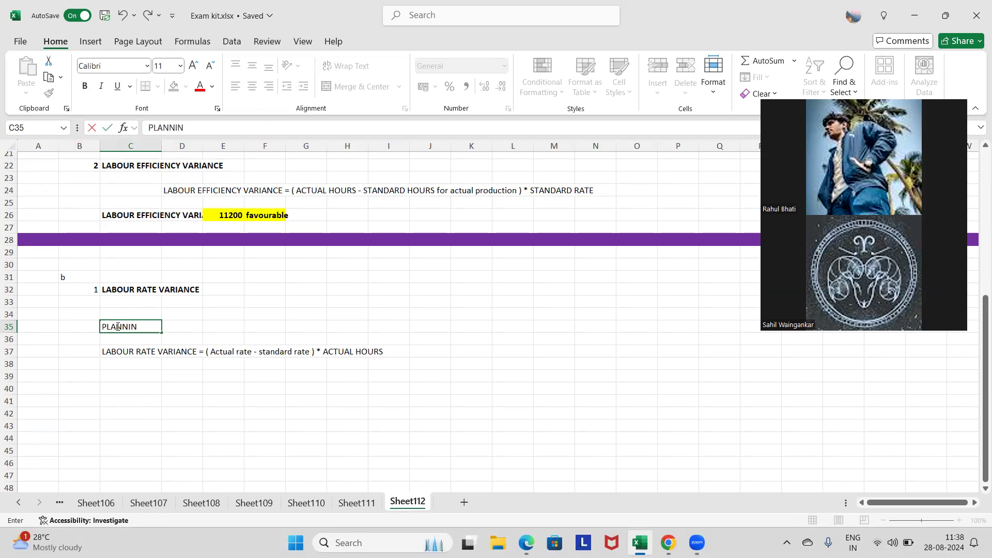
{"action": "type", "text": "G"}
Replace Actual with REVISED in the planning formula text in C37, giving REVISED rate - standard rate.
{"action": "left_click", "coordinate": [137, 351]}
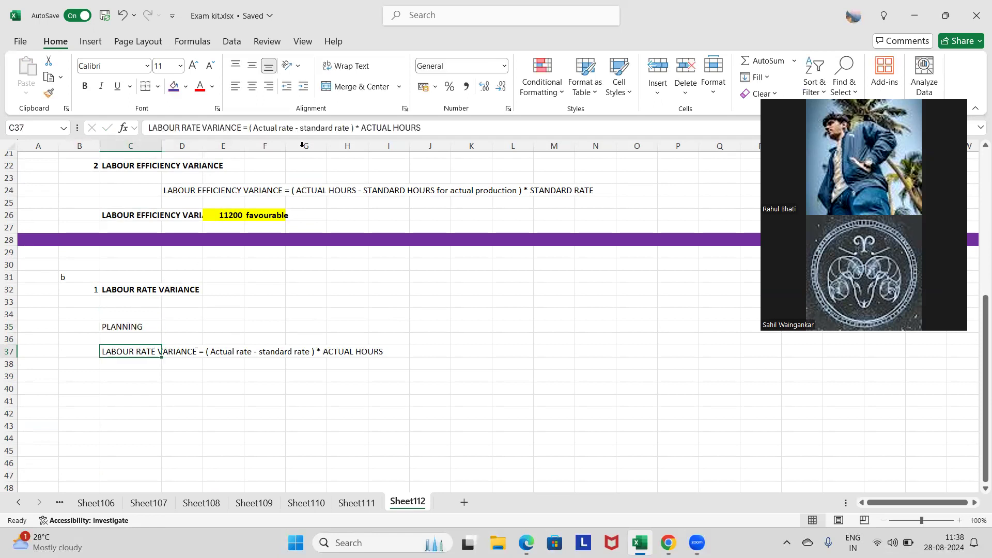
{"action": "left_click", "coordinate": [292, 127]}
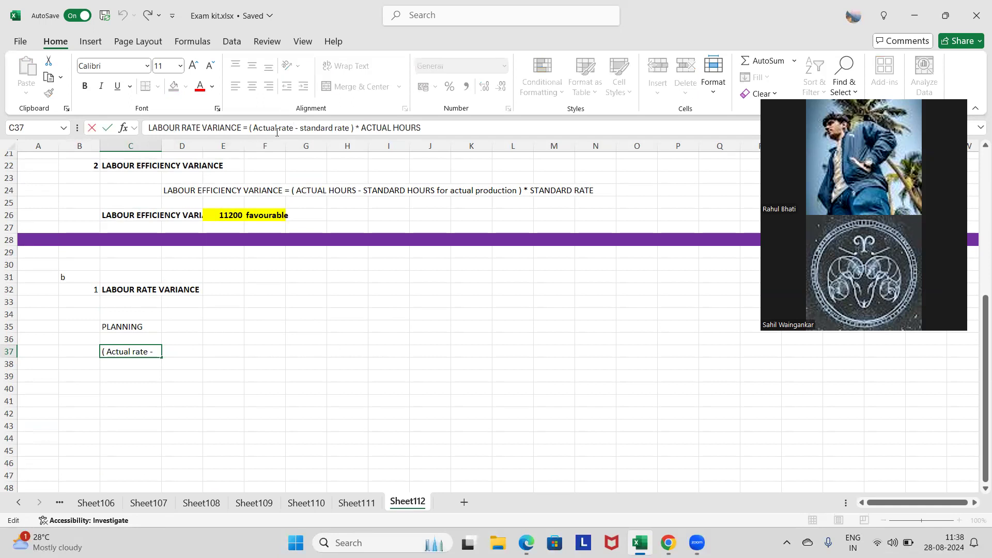
{"action": "left_click_drag", "start_coordinate": [278, 131], "coordinate": [254, 130]}
{"action": "type", "text": "REVISED"}
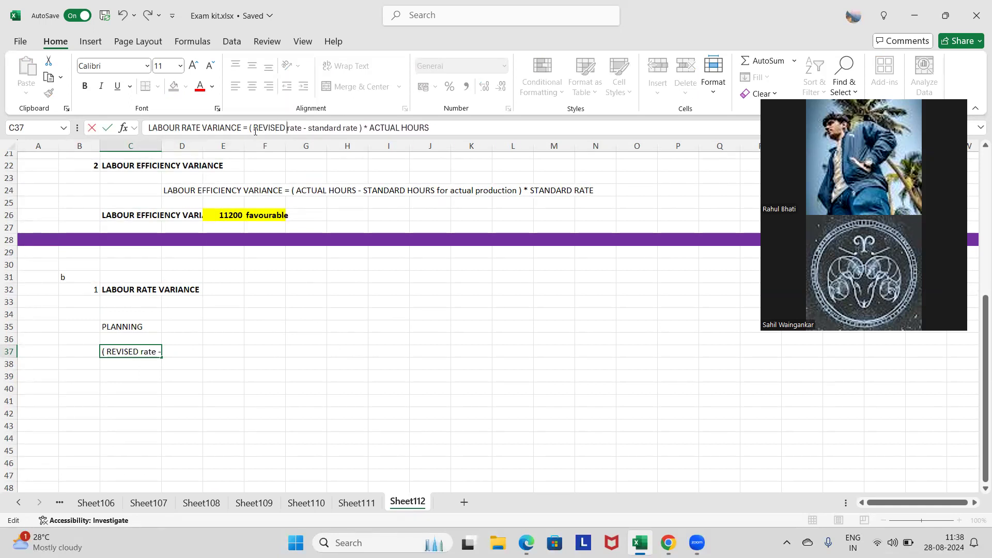
{"action": "left_click", "coordinate": [374, 289]}
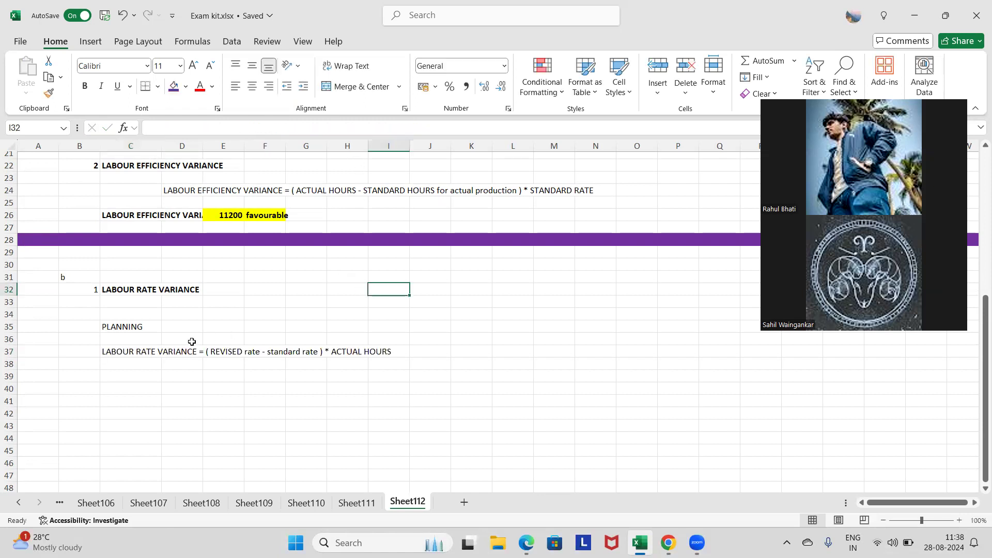
Copy the original labour rate variance formula text from D17 into C43.
{"action": "scroll", "coordinate": [204, 255], "scroll_direction": "up", "scroll_amount": 3}
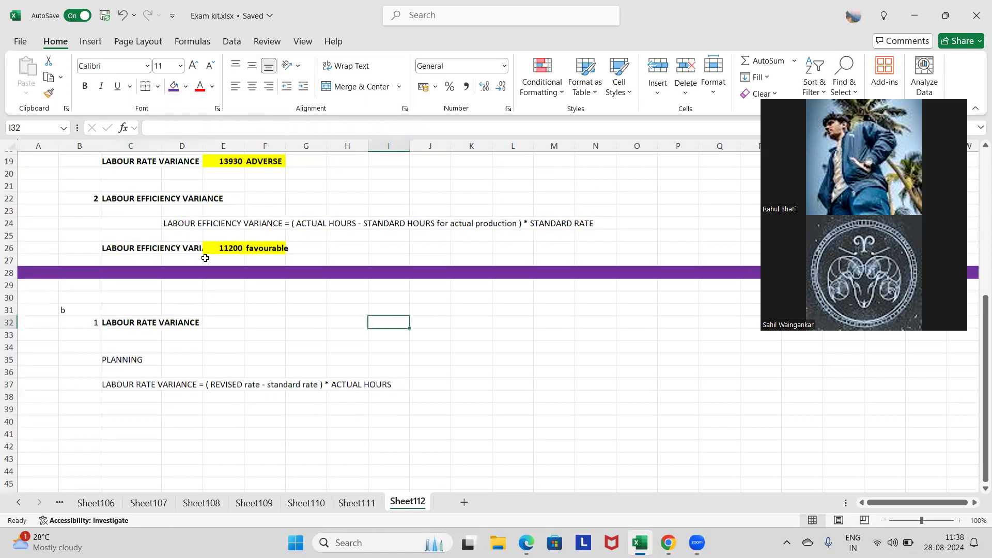
{"action": "left_click", "coordinate": [191, 209]}
{"action": "key", "text": "ctrl+c"}
{"action": "scroll", "coordinate": [239, 250], "scroll_direction": "down", "scroll_amount": 5}
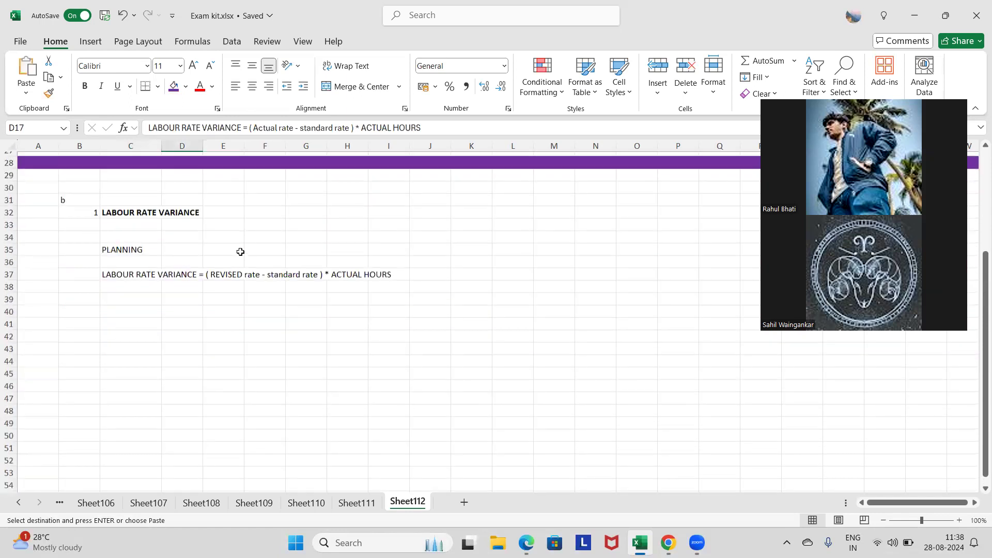
{"action": "left_click", "coordinate": [131, 350]}
{"action": "key", "text": "ctrl+v"}
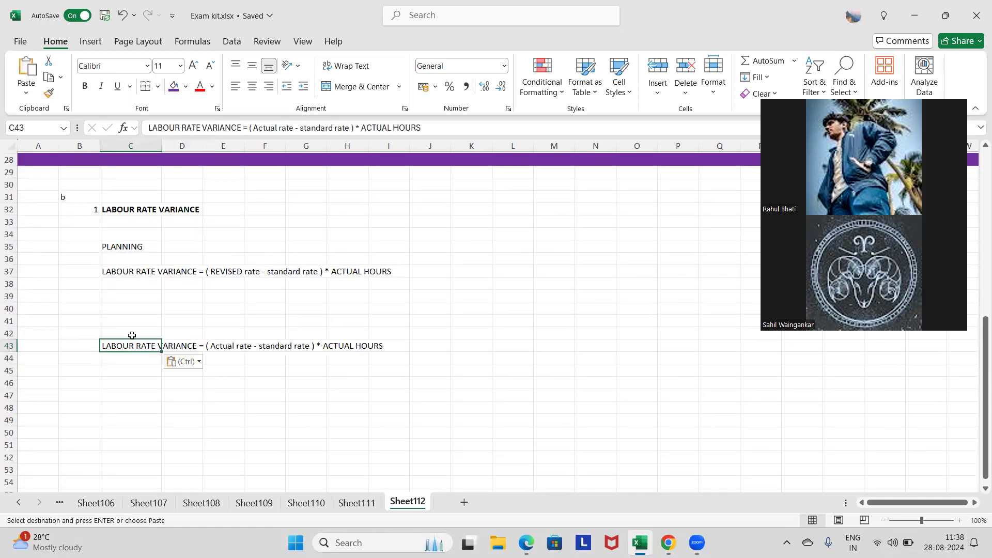
Enter the subheading OPERATIONAL in C41 above the copied labour rate variance formula.
{"action": "left_click", "coordinate": [131, 329]}
{"action": "left_click", "coordinate": [132, 324]}
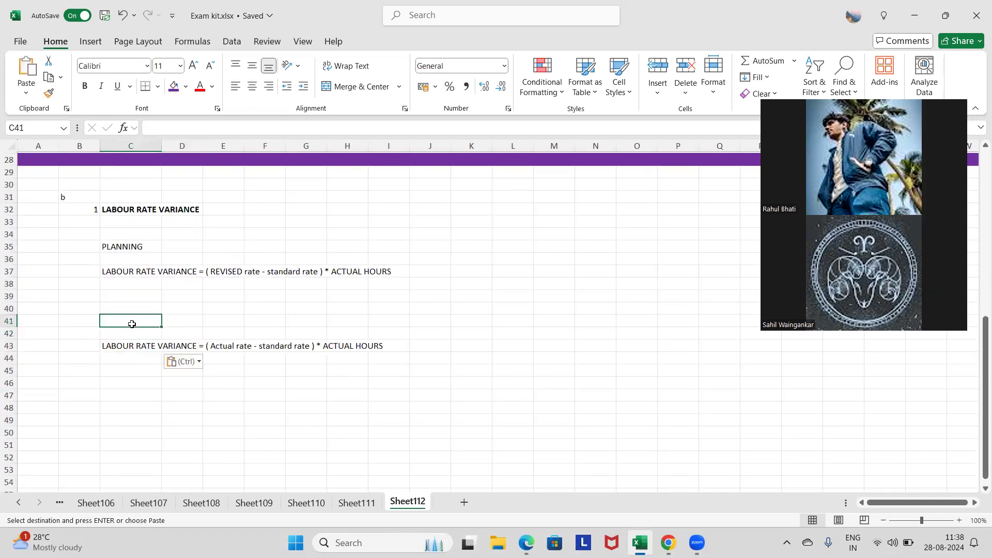
{"action": "type", "text": "OPERATIONAL"}
{"action": "left_click", "coordinate": [188, 393]}
Insert REVISED before standard rate in the operational formula text in C43.
{"action": "left_click", "coordinate": [142, 342]}
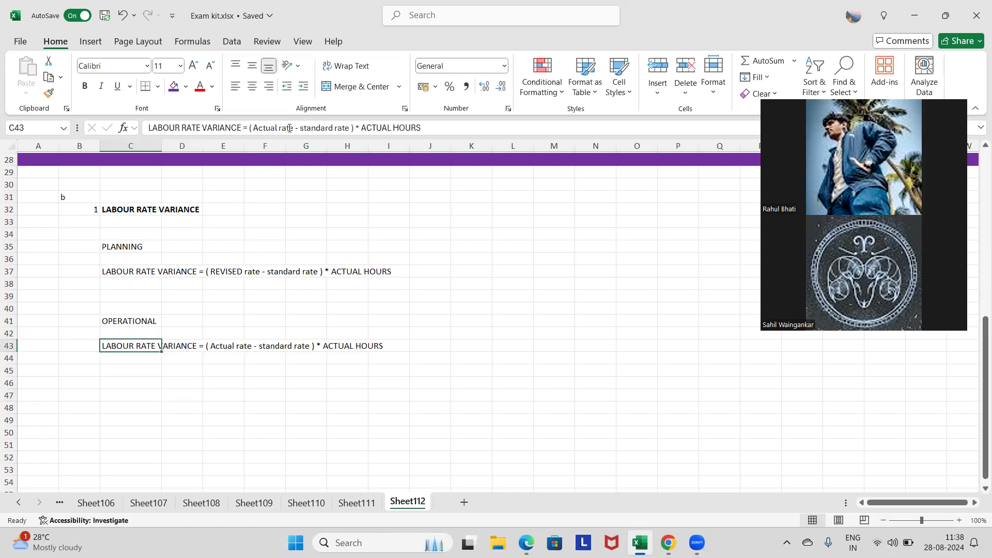
{"action": "left_click", "coordinate": [301, 128]}
{"action": "type", "text": "REVISED"}
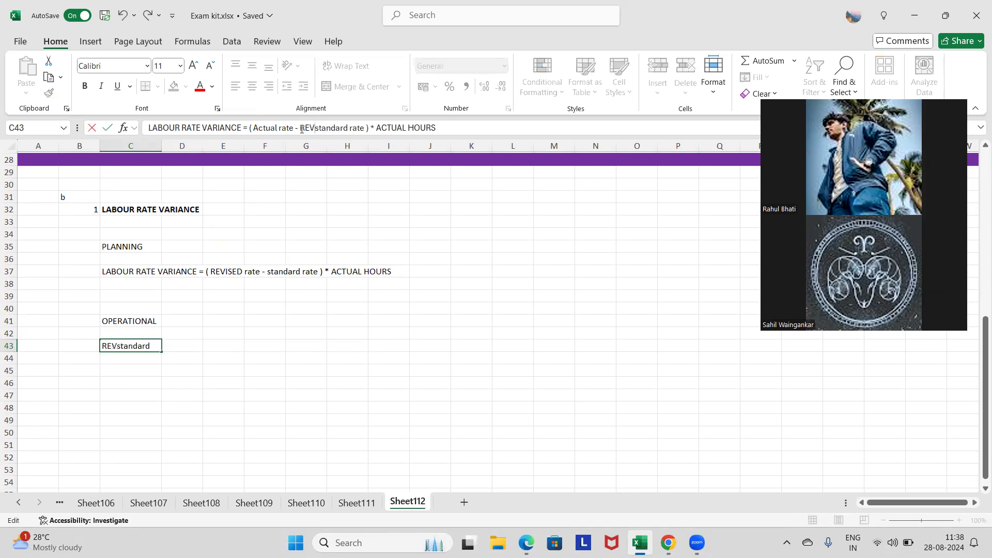
{"action": "left_click", "coordinate": [416, 297]}
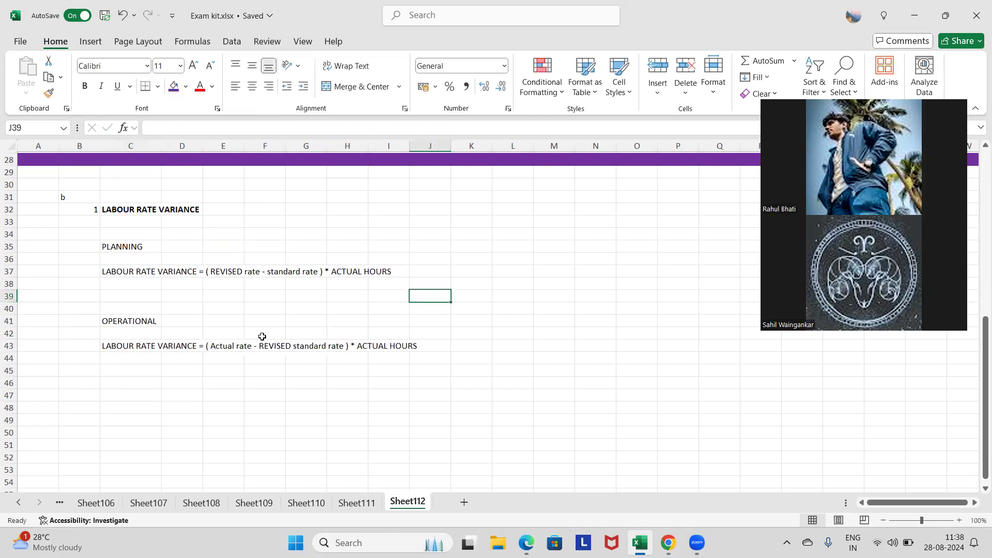
Make the PLANNING and OPERATIONAL subheadings in C35 and C41 bold and underlined.
{"action": "scroll", "coordinate": [258, 330], "scroll_direction": "down", "scroll_amount": 1}
{"action": "left_click", "coordinate": [121, 201]}
{"action": "key", "text": "ctrl+b"}
{"action": "key", "text": "ctrl+u"}
{"action": "left_click", "coordinate": [115, 272]}
{"action": "key", "text": "ctrl+b"}
{"action": "key", "text": "ctrl+u"}
Move the OPERATIONAL subheading and its formula from C41:C43 down to C46:C48 to leave room for the planning workings.
{"action": "scroll", "coordinate": [115, 272], "scroll_direction": "down", "scroll_amount": 2}
{"action": "left_click_drag", "start_coordinate": [131, 227], "coordinate": [132, 242]}
{"action": "key", "text": "ctrl+c"}
{"action": "key", "text": "Down"}
{"action": "key", "text": "Down"}
{"action": "key", "text": "Down"}
{"action": "key", "text": "Down"}
{"action": "key", "text": "Down"}
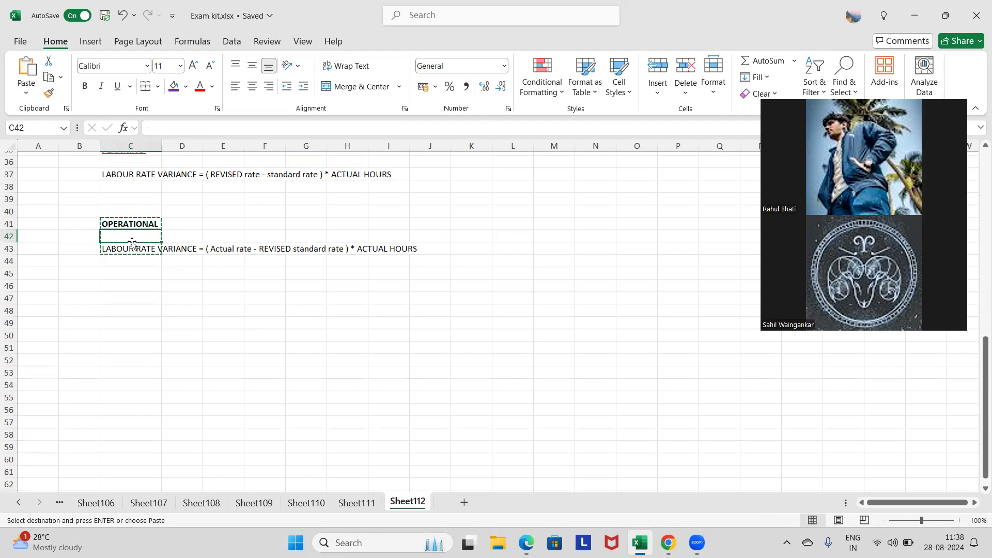
{"action": "key", "text": "ctrl+v"}
{"action": "scroll", "coordinate": [132, 241], "scroll_direction": "up", "scroll_amount": 2}
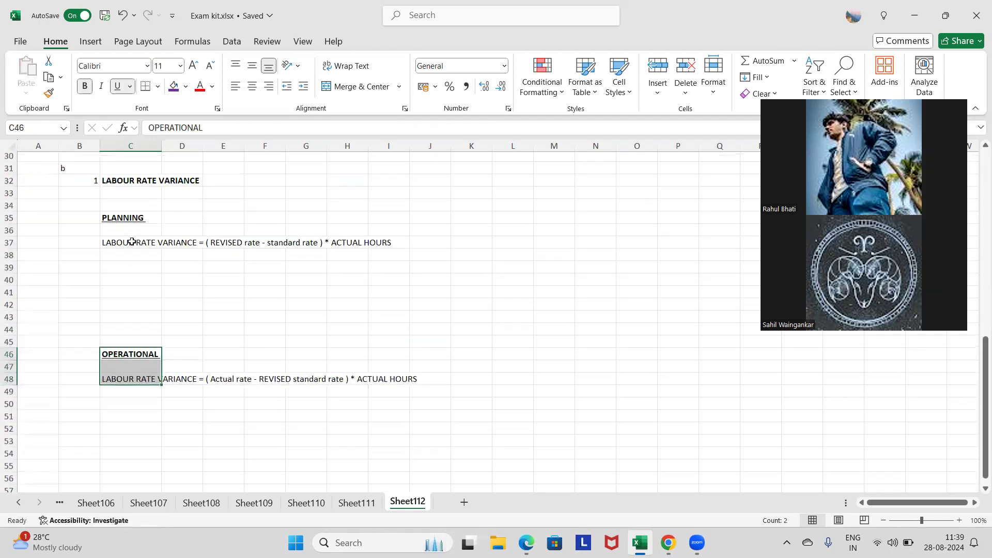
Copy the numbered LABOUR EFFICIENCY VARIANCE heading and formula text from B22:D24 to B57 below the operational block.
{"action": "left_click", "coordinate": [197, 228]}
{"action": "scroll", "coordinate": [196, 227], "scroll_direction": "up", "scroll_amount": 8}
{"action": "left_click_drag", "start_coordinate": [96, 367], "coordinate": [175, 393]}
{"action": "key", "text": "ctrl+c"}
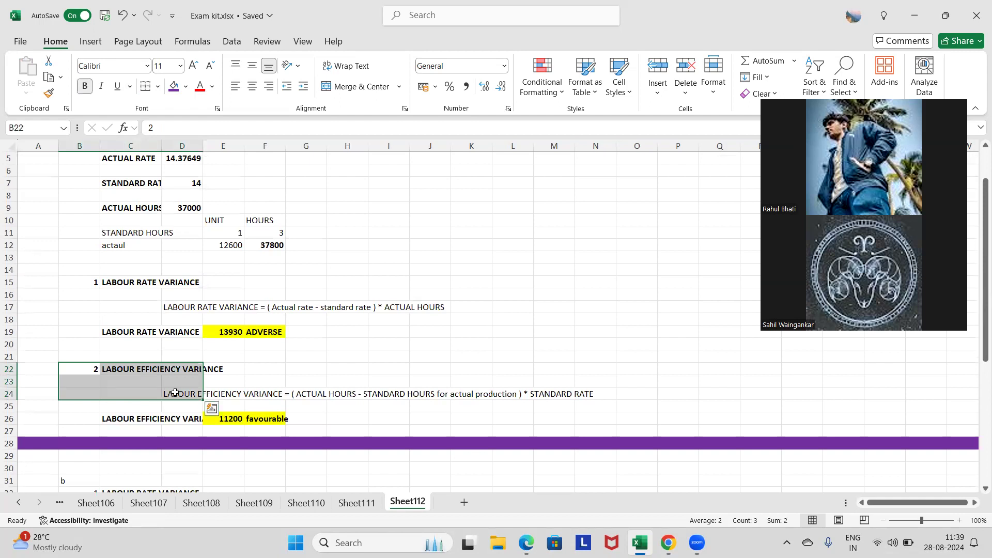
{"action": "scroll", "coordinate": [175, 393], "scroll_direction": "down", "scroll_amount": 6}
{"action": "scroll", "coordinate": [175, 393], "scroll_direction": "down", "scroll_amount": 4}
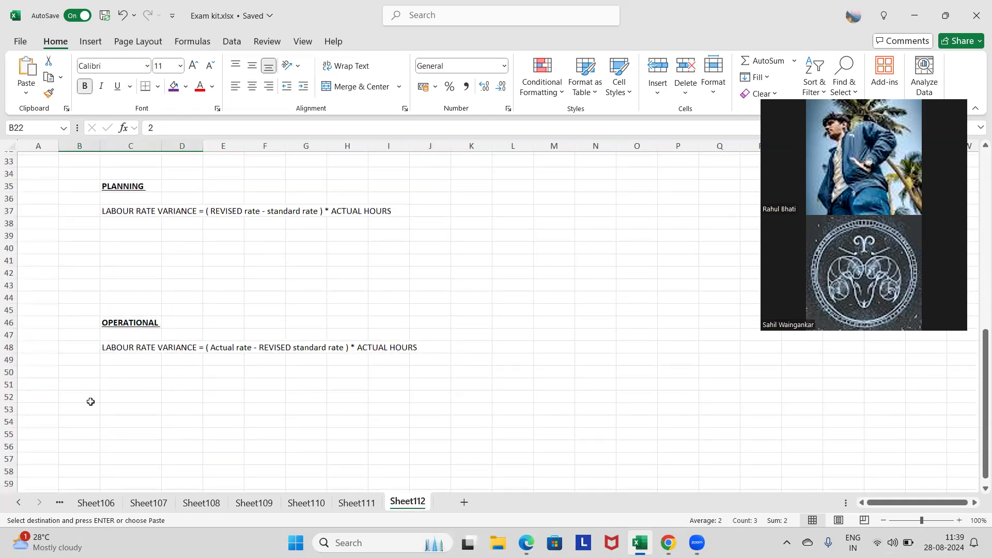
{"action": "left_click", "coordinate": [89, 460]}
{"action": "key", "text": "ctrl+v"}
{"action": "scroll", "coordinate": [124, 388], "scroll_direction": "down", "scroll_amount": 4}
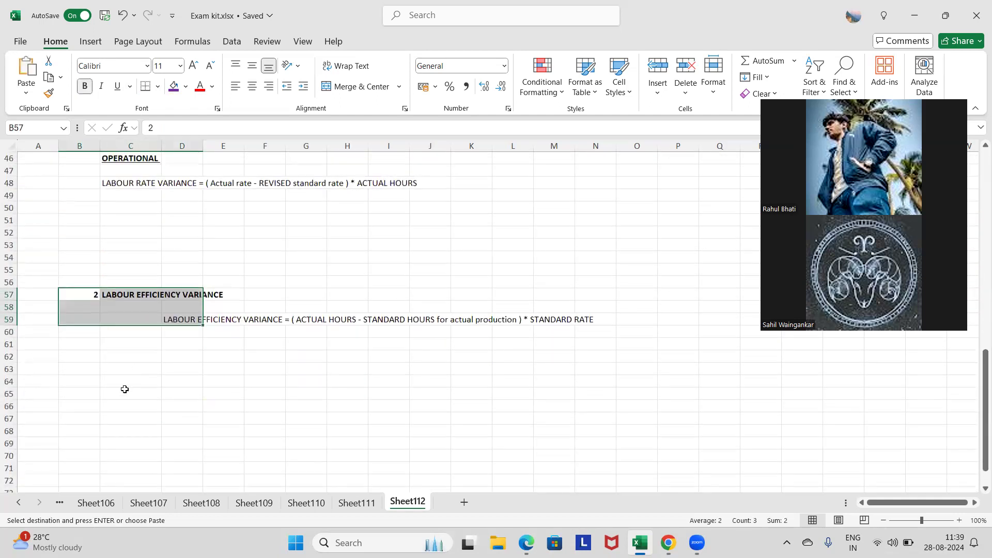
Move the labour efficiency variance formula text from D59 down to D62.
{"action": "left_click", "coordinate": [185, 320]}
{"action": "key", "text": "ctrl+c"}
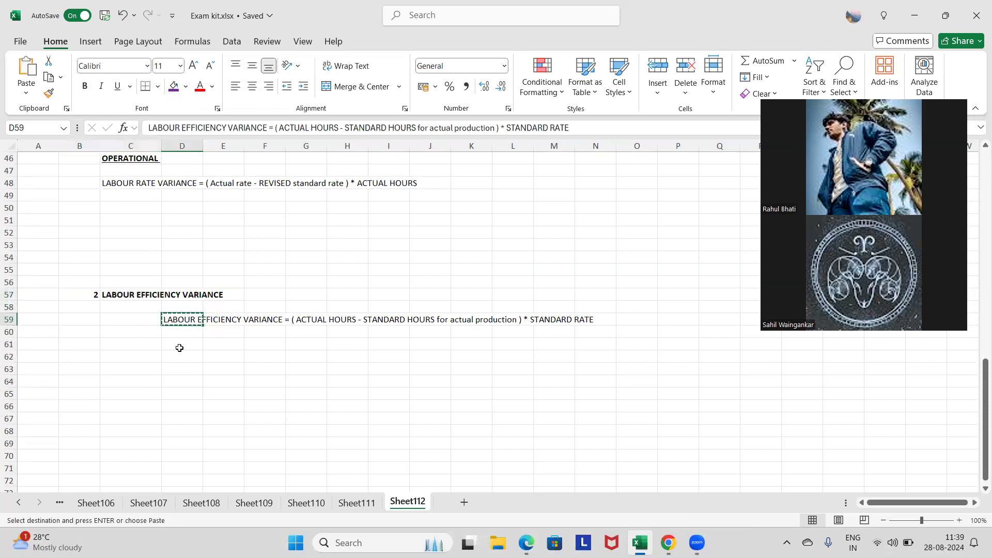
{"action": "left_click", "coordinate": [184, 356]}
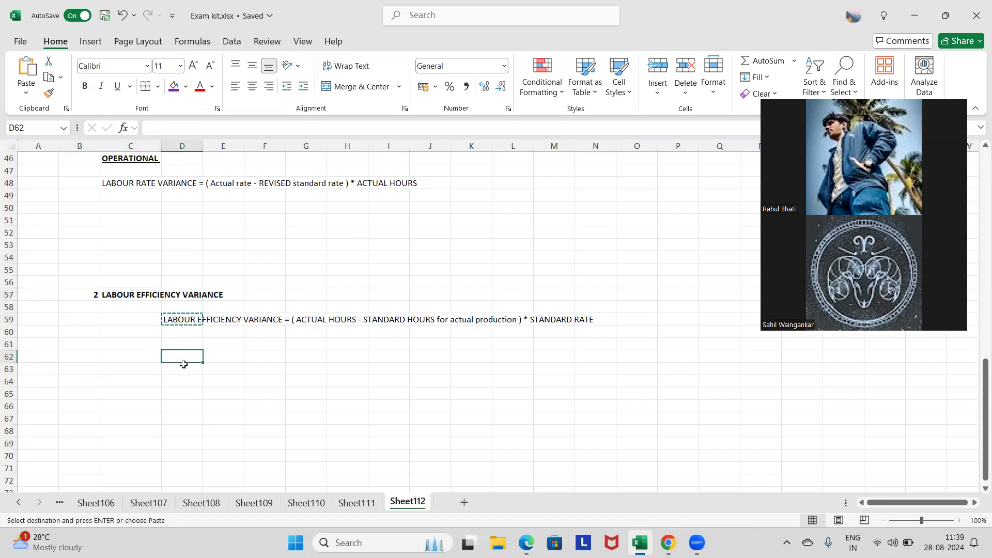
{"action": "key", "text": "ctrl+v"}
Enter the subheading PLANNING in C60 under the labour efficiency variance heading, bold and underlined.
{"action": "left_click", "coordinate": [124, 332]}
{"action": "type", "text": "P"}
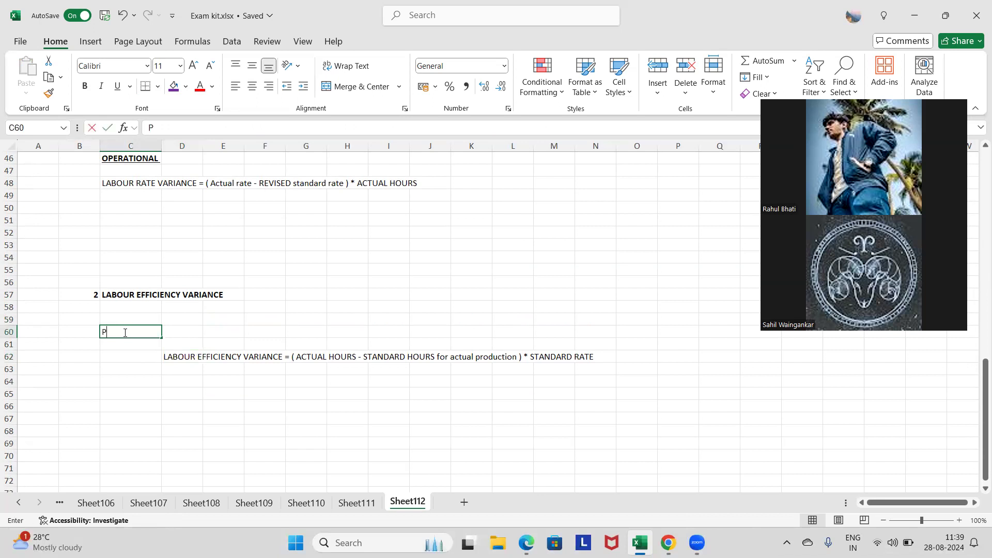
{"action": "type", "text": "LANNING"}
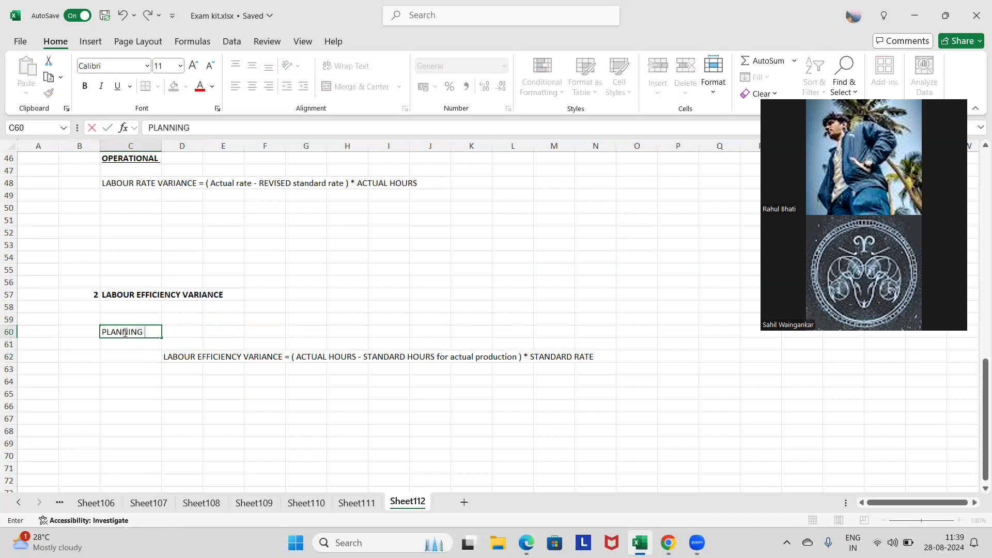
{"action": "key", "text": "Return"}
{"action": "left_click", "coordinate": [124, 332]}
{"action": "key", "text": "ctrl+b"}
{"action": "key", "text": "ctrl+u"}
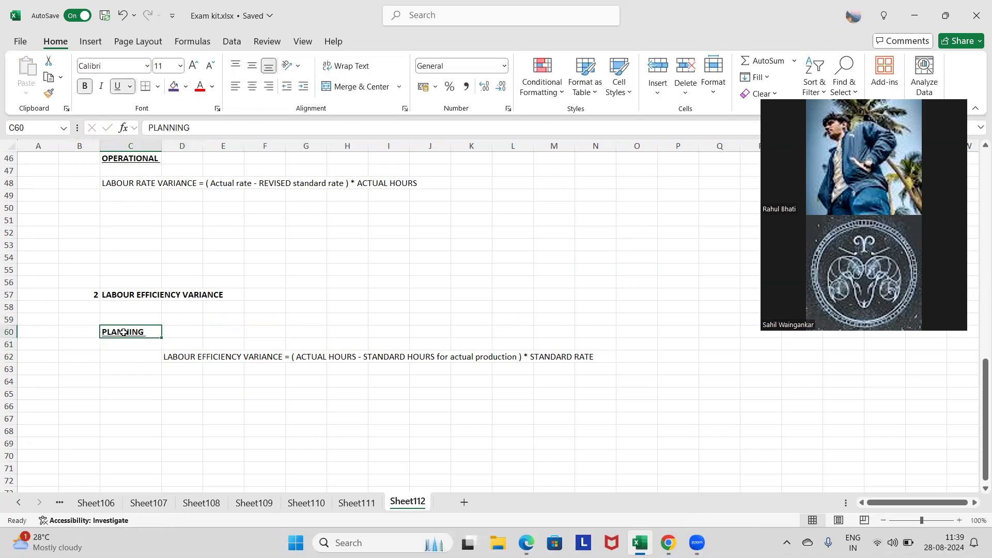
Replace ACTUAL with REVISED STANDARD in the efficiency variance formula text in D62.
{"action": "scroll", "coordinate": [139, 331], "scroll_direction": "down", "scroll_amount": 1}
{"action": "left_click", "coordinate": [165, 326]}
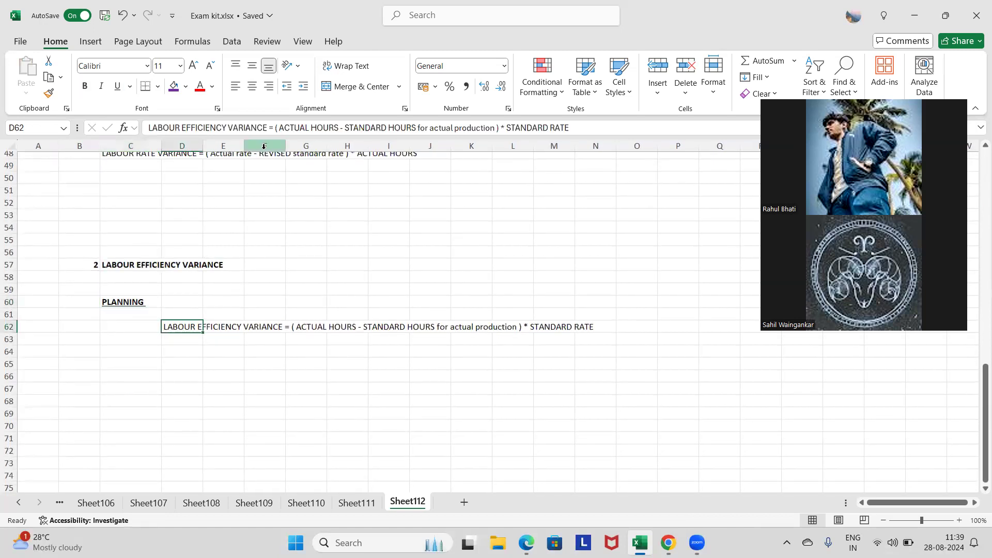
{"action": "left_click", "coordinate": [310, 126]}
{"action": "left_click_drag", "start_coordinate": [311, 126], "coordinate": [279, 126]}
{"action": "type", "text": "REVISED STANDARD"}
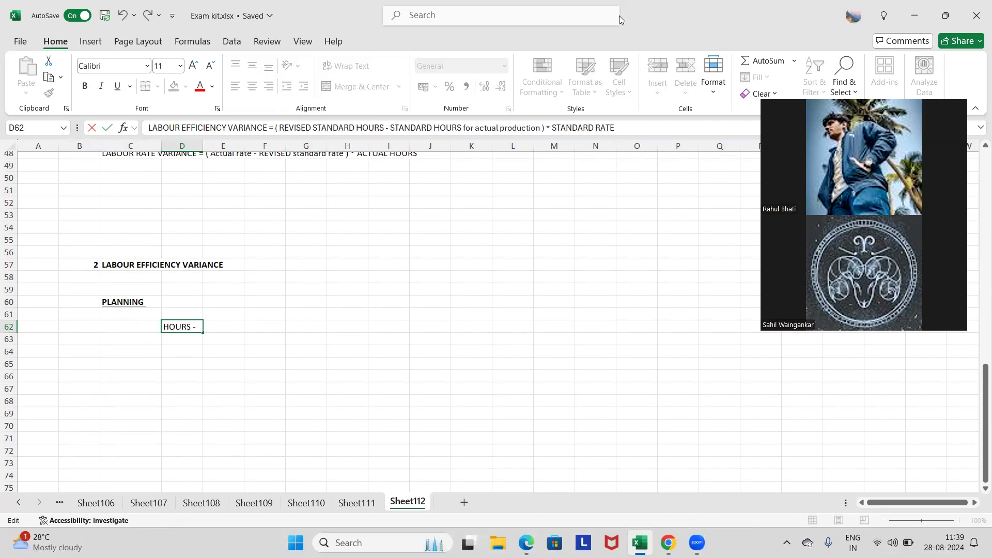
{"action": "left_click", "coordinate": [563, 271]}
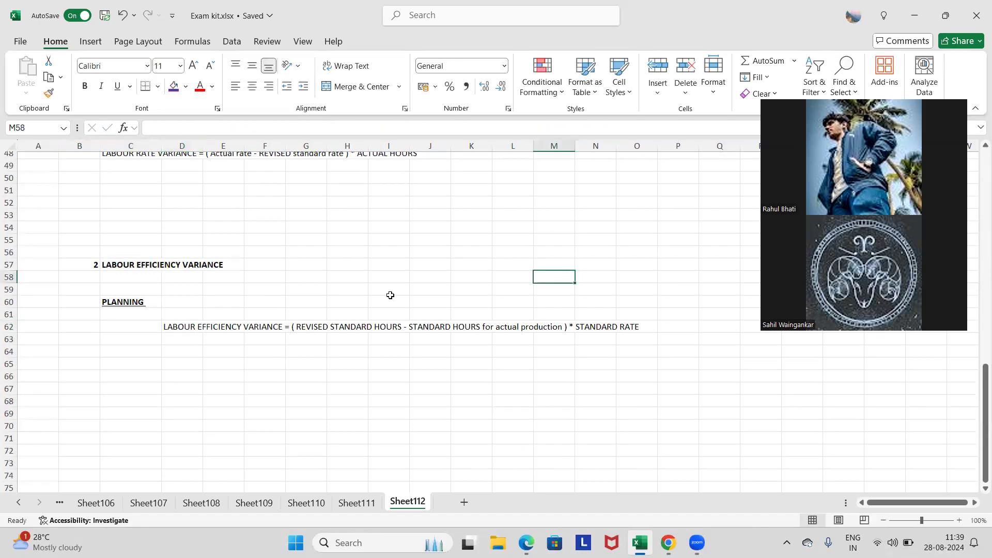
{"action": "scroll", "coordinate": [391, 278], "scroll_direction": "down", "scroll_amount": 1}
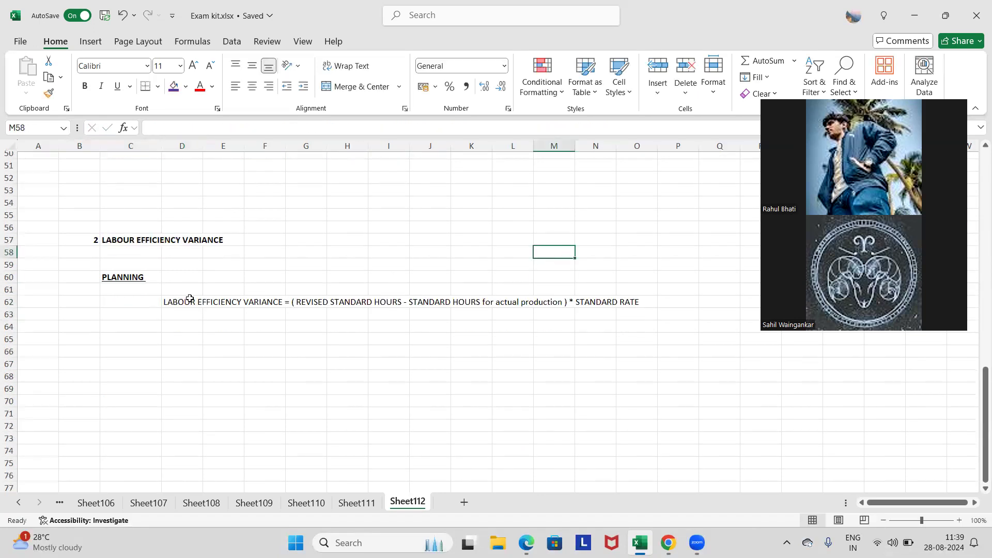
{"action": "left_click", "coordinate": [134, 277]}
{"action": "left_click", "coordinate": [183, 305]}
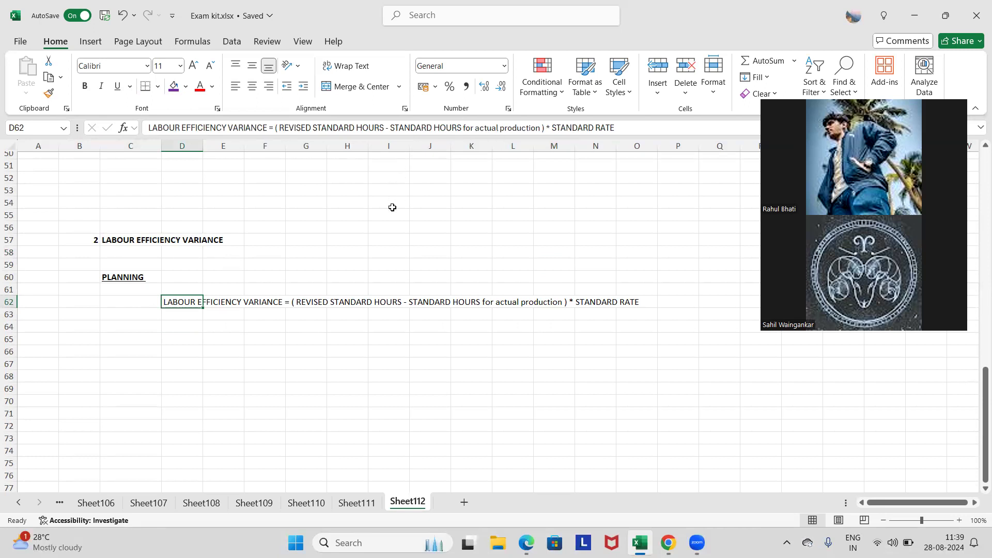
{"action": "left_click", "coordinate": [403, 254]}
{"action": "scroll", "coordinate": [405, 259], "scroll_direction": "down", "scroll_amount": 1}
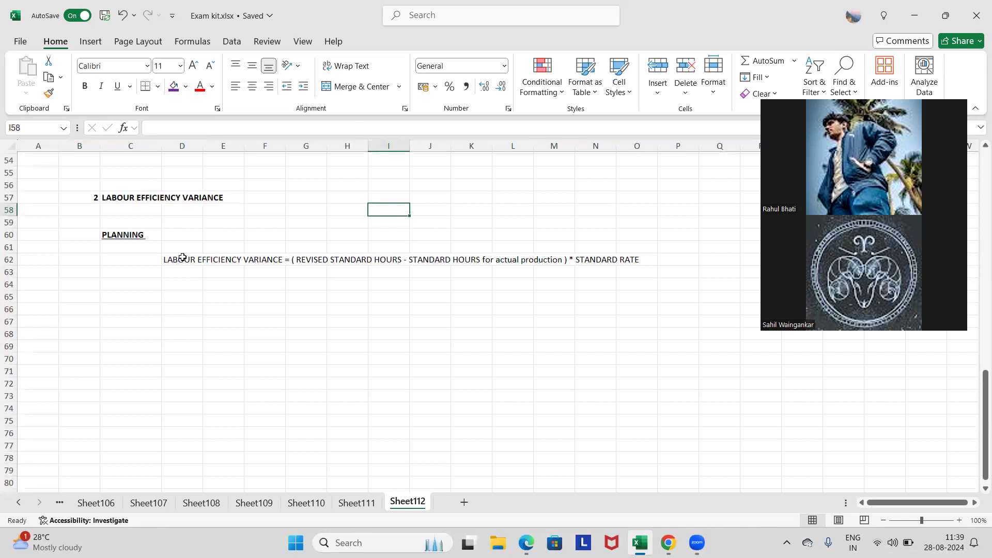
Copy the PLANNING subheading and efficiency variance formula text from C60:D62 to C72 and rename the copied subheading OPERATIONAL.
{"action": "left_click_drag", "start_coordinate": [135, 236], "coordinate": [178, 259]}
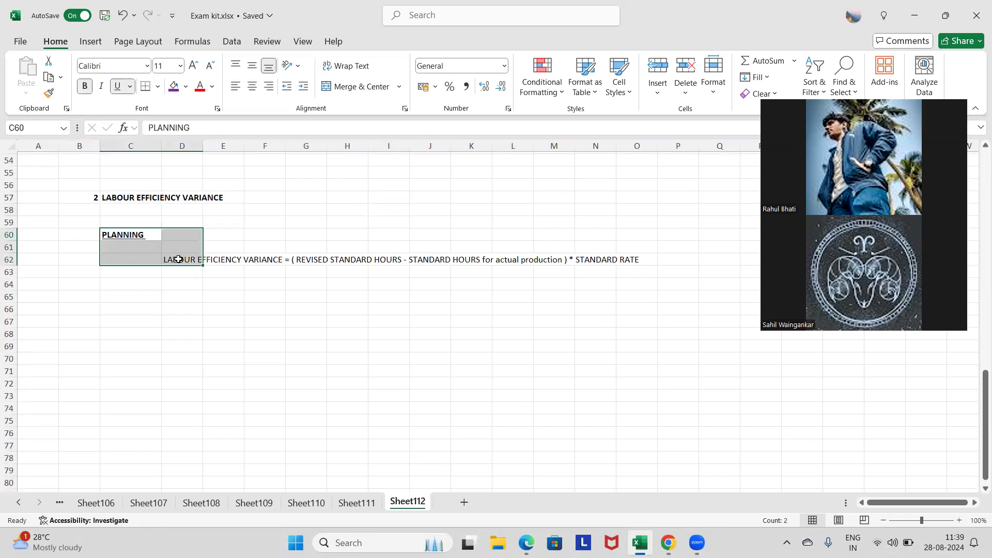
{"action": "key", "text": "ctrl+c"}
{"action": "left_click", "coordinate": [139, 382]}
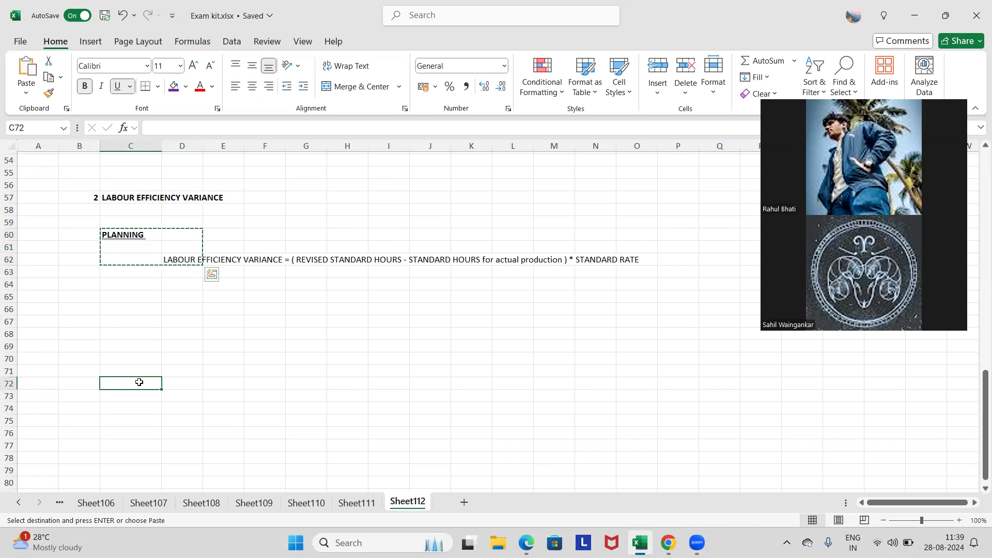
{"action": "key", "text": "ctrl+v"}
{"action": "type", "text": "OPERATIONAL"}
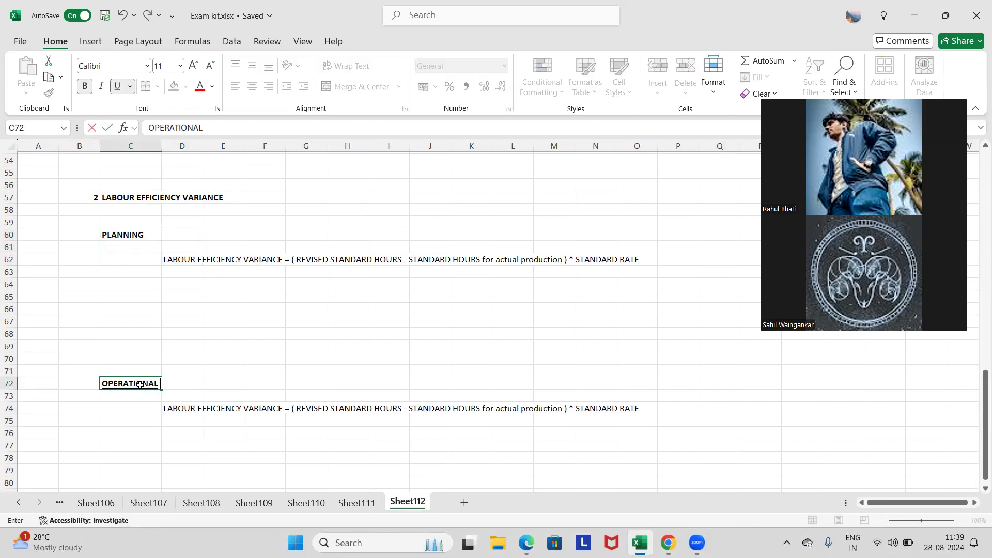
{"action": "key", "text": "Return"}
{"action": "key", "text": "Return"}
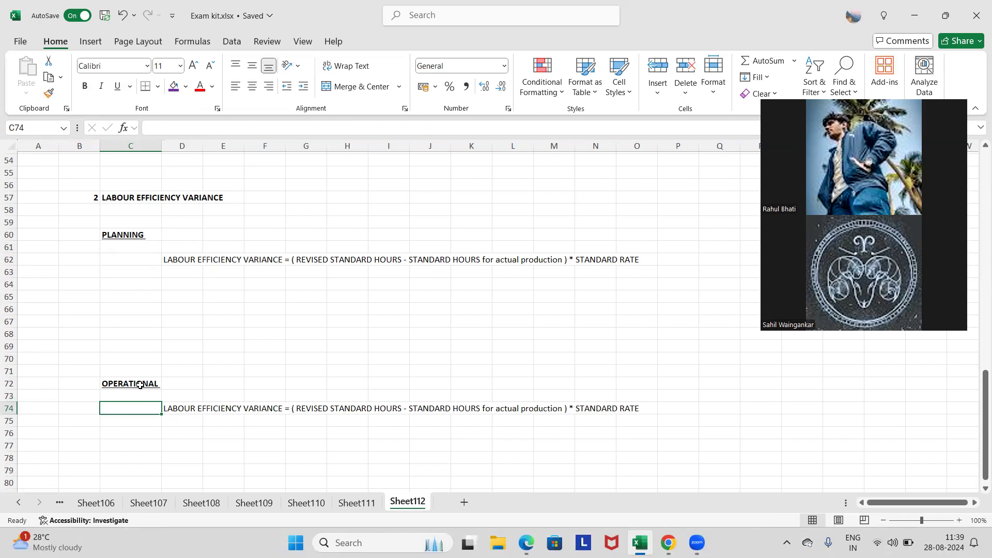
Replace STANDARD HOURS for actual production with ACTUAL HOURS in the operational efficiency variance formula text in D74.
{"action": "key", "text": "Right"}
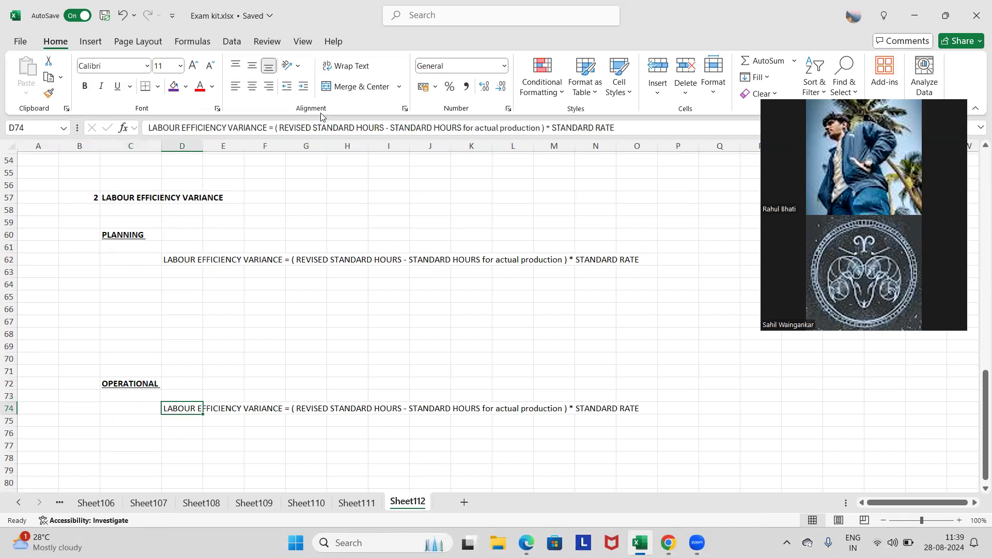
{"action": "left_click_drag", "start_coordinate": [540, 127], "coordinate": [391, 130]}
{"action": "type", "text": "ACTUAL"}
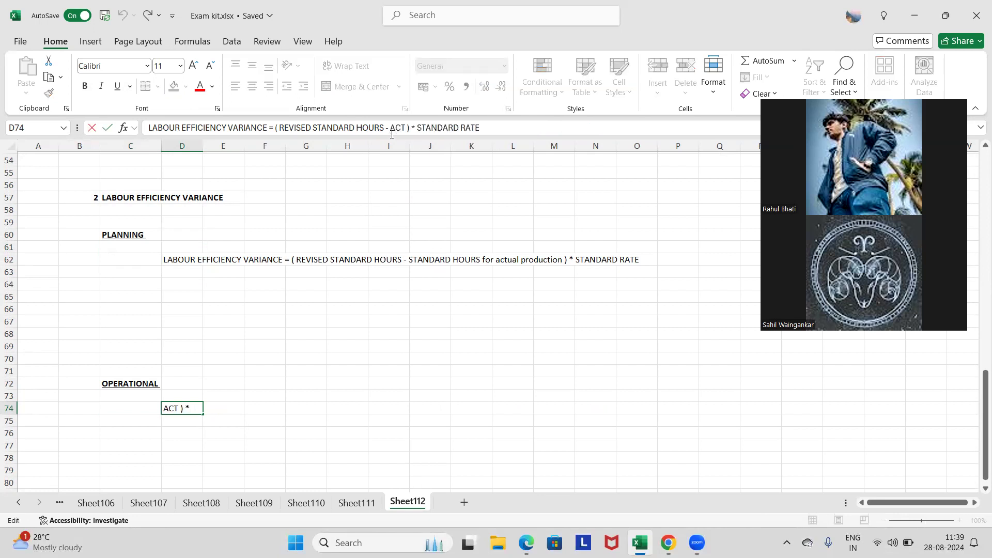
{"action": "type", "text": " HOURS"}
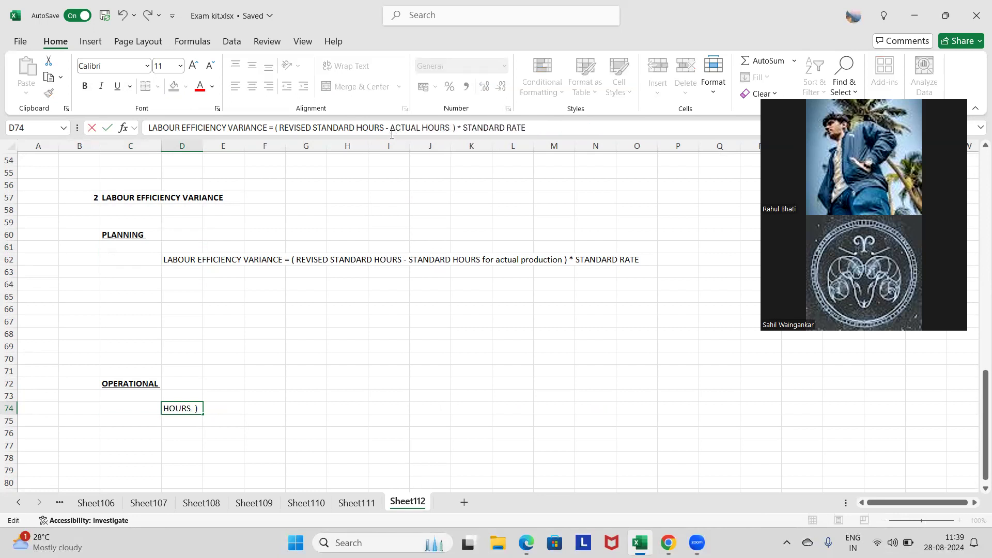
{"action": "key", "text": "Return"}
{"action": "left_click", "coordinate": [411, 319]}
Move the entire part b rate and efficiency variance layout from B32 down so that it starts at B41.
{"action": "scroll", "coordinate": [411, 321], "scroll_direction": "up", "scroll_amount": 10}
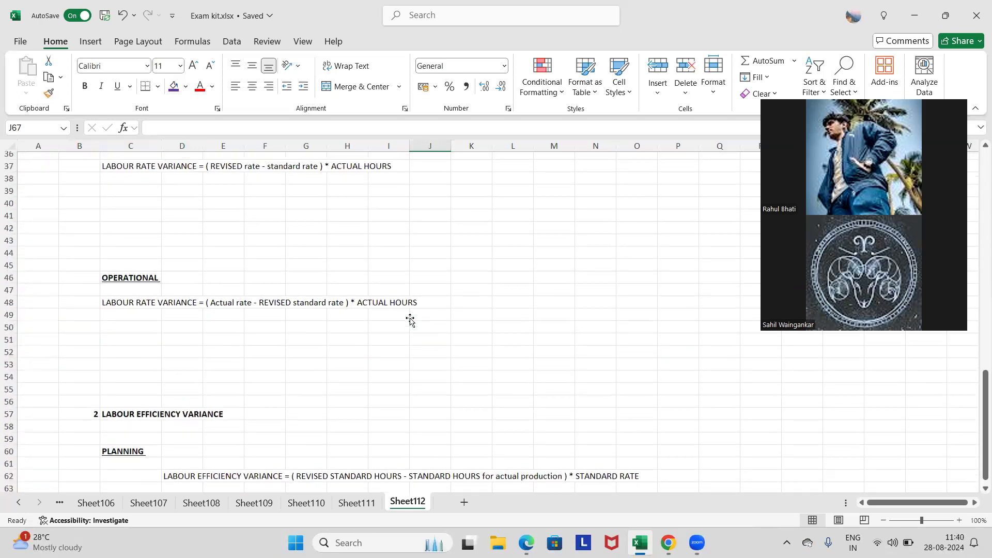
{"action": "scroll", "coordinate": [411, 320], "scroll_direction": "up", "scroll_amount": 1}
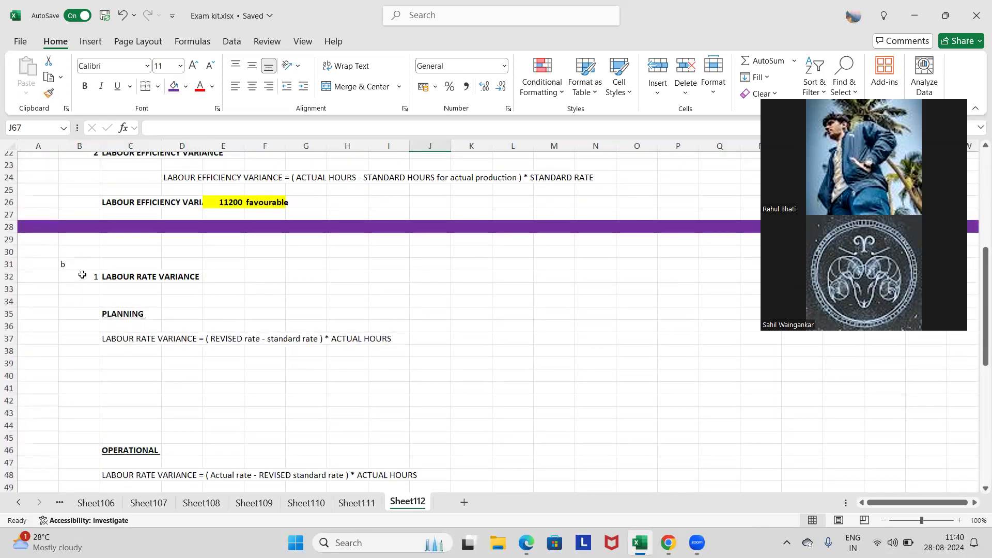
{"action": "left_click_drag", "start_coordinate": [82, 276], "coordinate": [353, 456]}
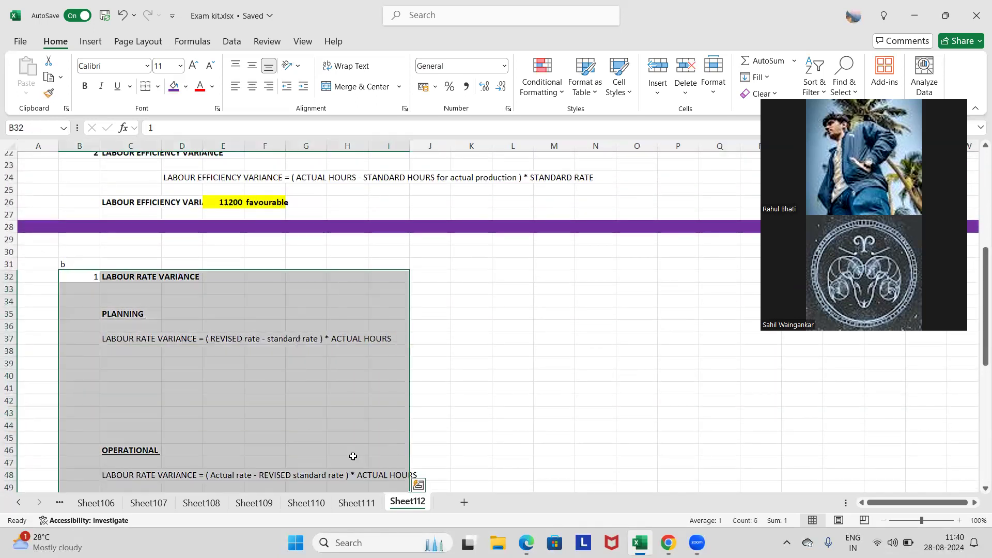
{"action": "left_click", "coordinate": [396, 298]}
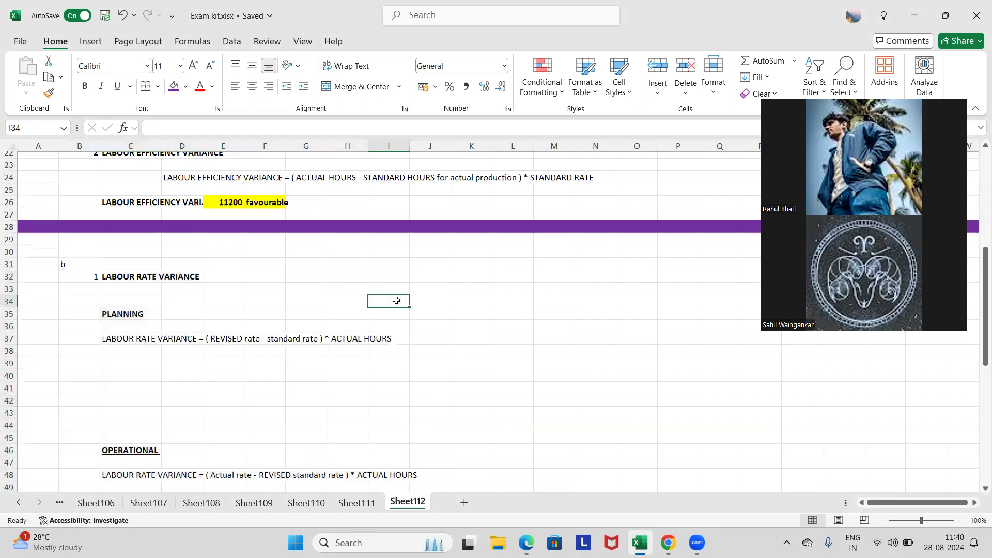
{"action": "left_click", "coordinate": [89, 275]}
{"action": "key", "text": "shift+Right"}
{"action": "key", "text": "shift+Right"}
{"action": "key", "text": "shift+Right"}
{"action": "key", "text": "shift+Right"}
{"action": "key", "text": "shift+Right"}
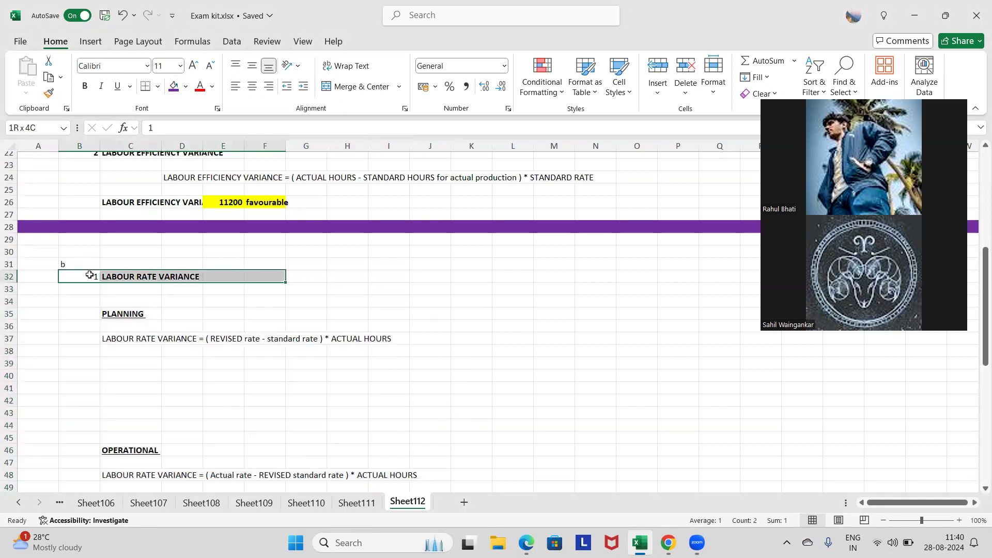
{"action": "key", "text": "shift+Down"}
{"action": "key", "text": "shift+Down"}
{"action": "key", "text": "shift+Down"}
{"action": "key", "text": "shift+Down"}
{"action": "key", "text": "shift+Down"}
{"action": "key", "text": "shift+Down"}
{"action": "key", "text": "shift+Down"}
{"action": "key", "text": "shift+Down"}
{"action": "key", "text": "shift+Down"}
{"action": "key", "text": "shift+Down"}
{"action": "key", "text": "shift+Down"}
{"action": "key", "text": "shift+Down"}
{"action": "key", "text": "shift+Down"}
{"action": "key", "text": "shift+Down"}
{"action": "key", "text": "shift+Down"}
{"action": "key", "text": "shift+Down"}
{"action": "key", "text": "shift+Down"}
{"action": "key", "text": "shift+Down"}
{"action": "key", "text": "shift+Down"}
{"action": "key", "text": "shift+Down"}
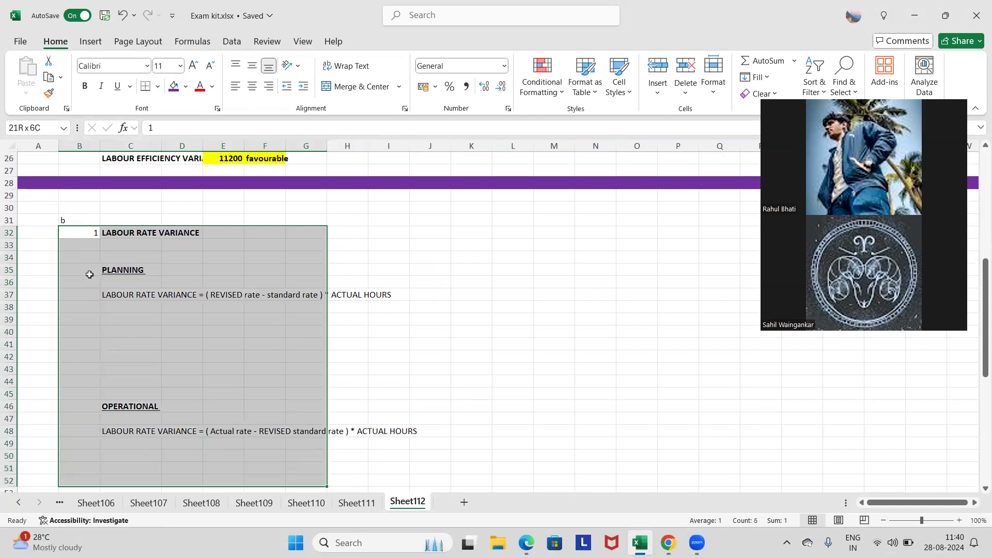
{"action": "key", "text": "shift+Down"}
{"action": "key", "text": "shift+Down"}
{"action": "key", "text": "shift+Down"}
{"action": "key", "text": "shift+Down"}
{"action": "key", "text": "shift+Down"}
{"action": "key", "text": "shift+Down"}
{"action": "key", "text": "shift+Down"}
{"action": "key", "text": "shift+Down"}
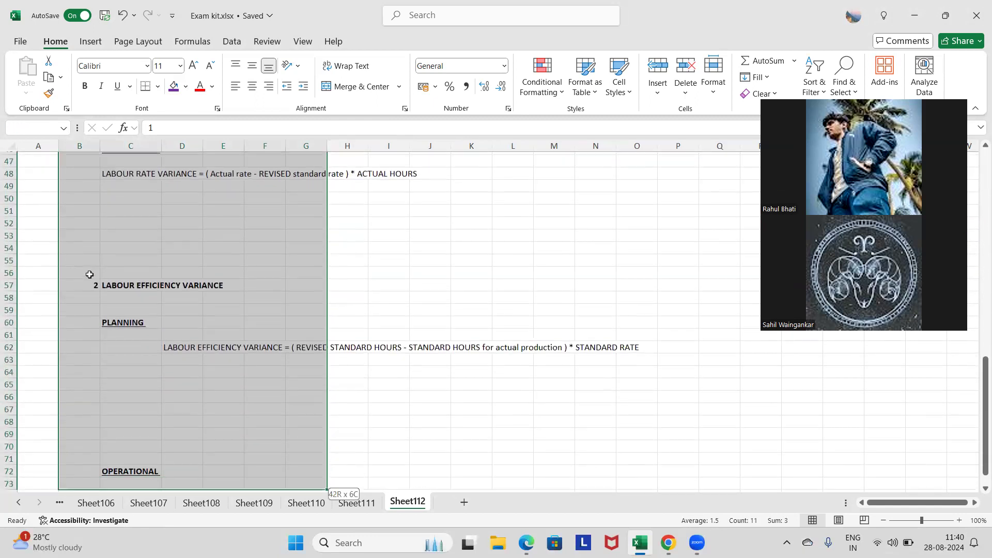
{"action": "key", "text": "ctrl+c"}
{"action": "scroll", "coordinate": [89, 274], "scroll_direction": "up", "scroll_amount": 10}
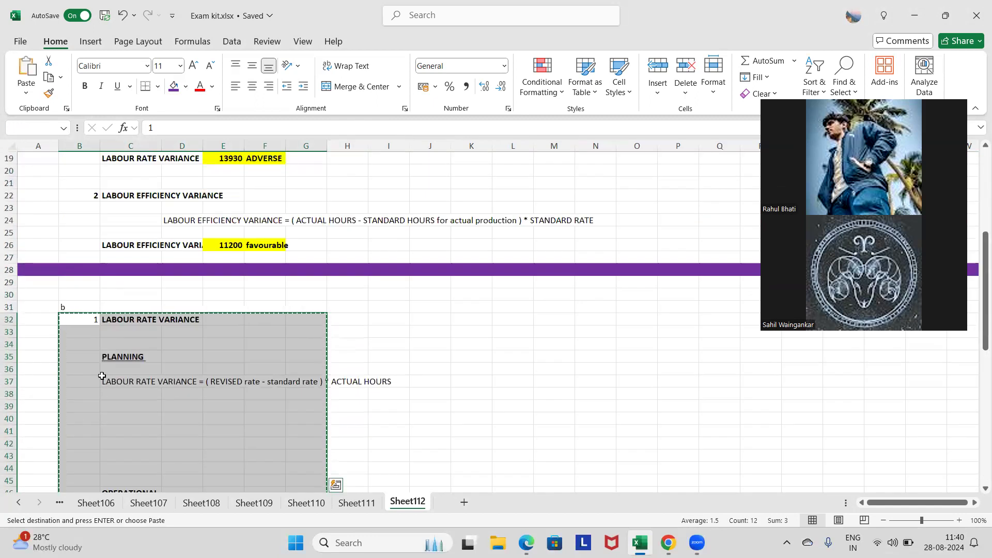
{"action": "left_click", "coordinate": [92, 447]}
{"action": "left_click", "coordinate": [88, 430]}
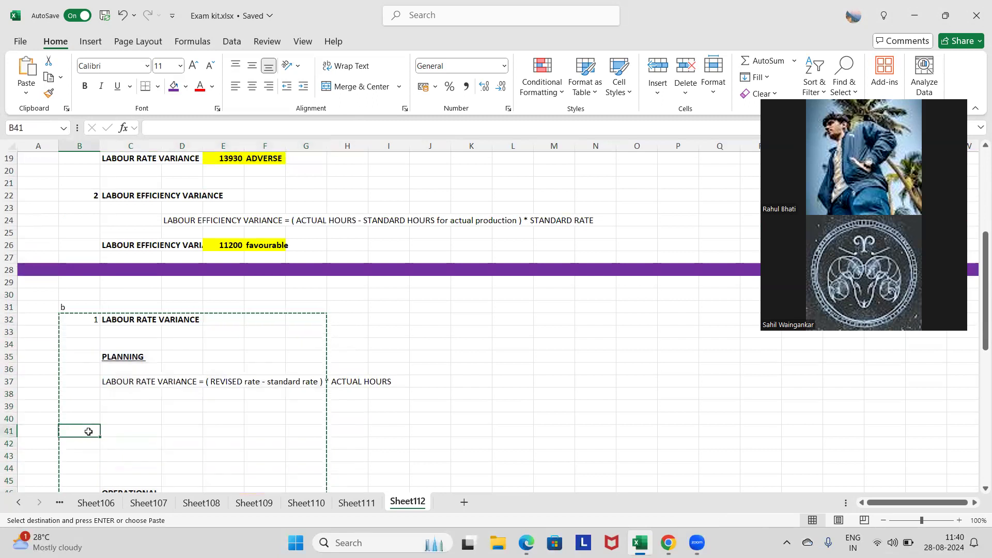
{"action": "key", "text": "ctrl+v"}
Enter the label EXTRA TIME TAKEN in C32 with the formula =15/60 in D32, and widen column C to fit.
{"action": "left_click", "coordinate": [128, 318]}
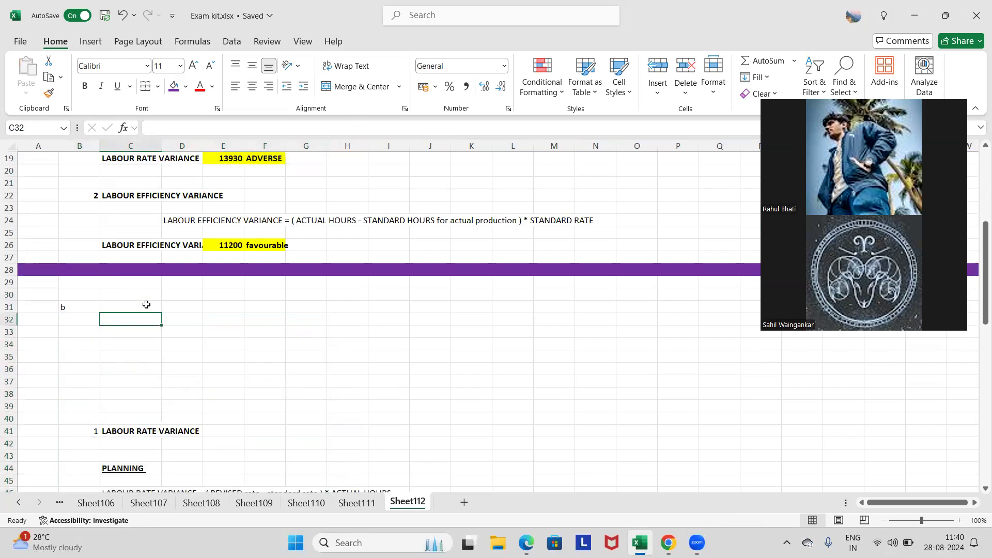
{"action": "key", "text": "alt+Tab"}
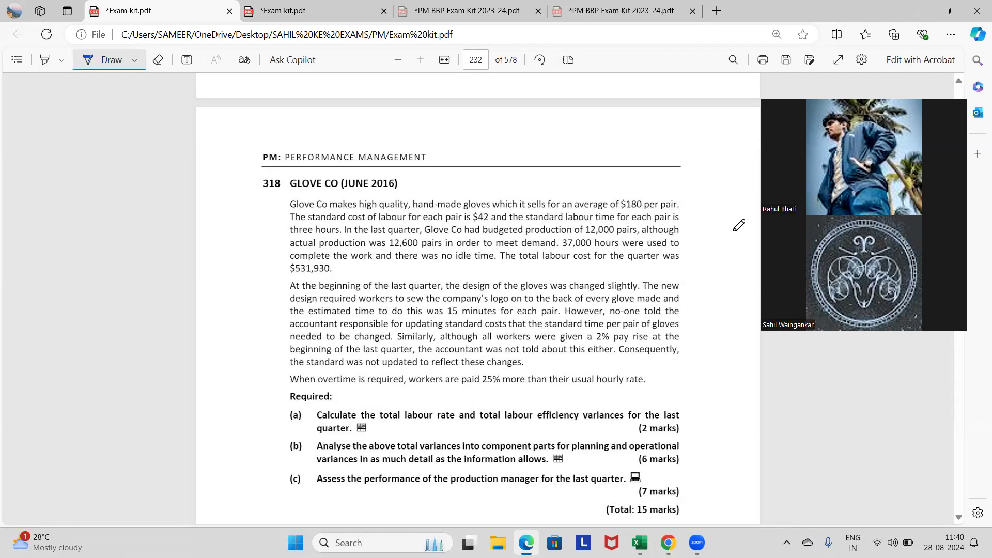
{"action": "key", "text": "alt+Tab"}
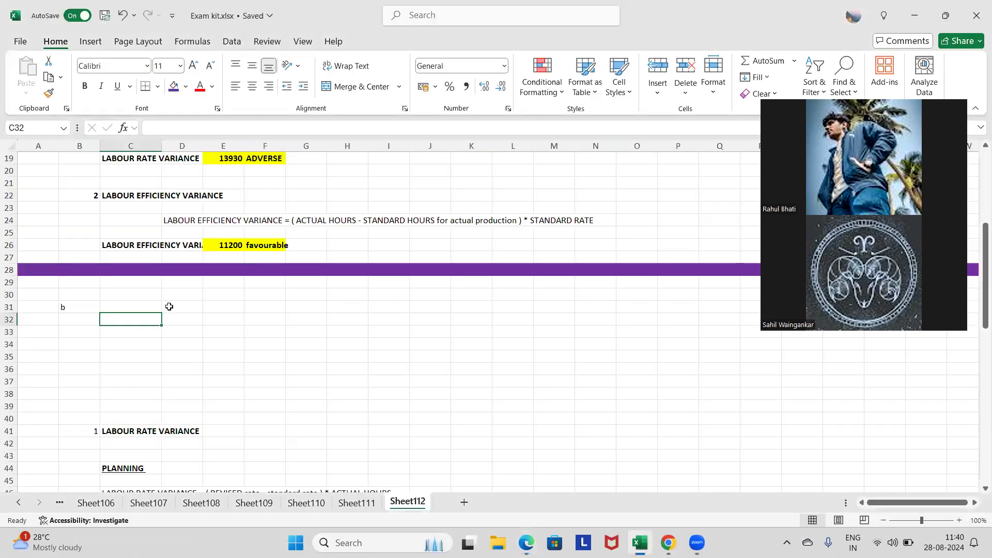
{"action": "type", "text": "EXTA"}
{"action": "key", "text": "BackSpace"}
{"action": "key", "text": "BackSpace"}
{"action": "type", "text": "RA"}
{"action": "key", "text": "BackSpace"}
{"action": "type", "text": "TRA TIME TAKEN"}
{"action": "key", "text": "Tab"}
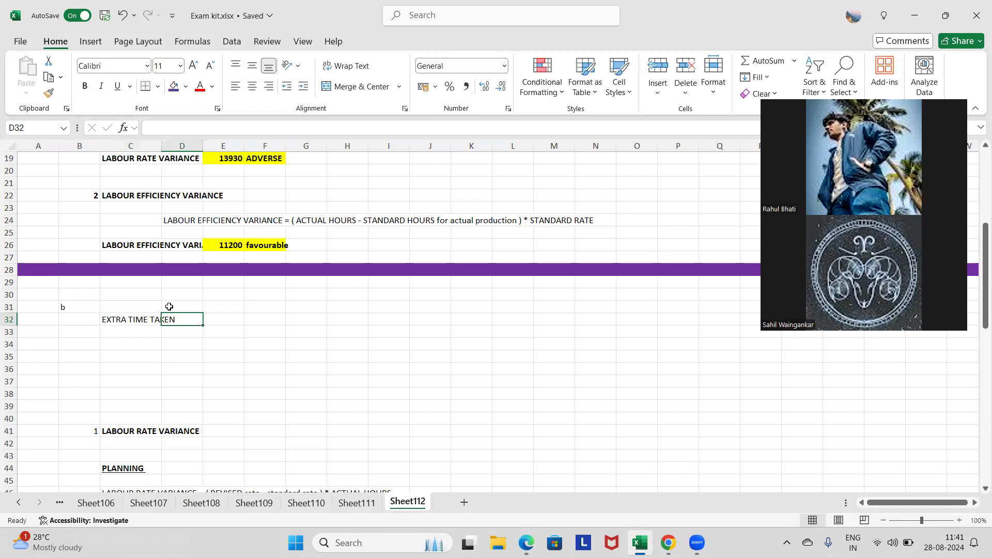
{"action": "type", "text": "=15/60"}
{"action": "key", "text": "Return"}
{"action": "key", "text": "Up"}
{"action": "key", "text": "Right"}
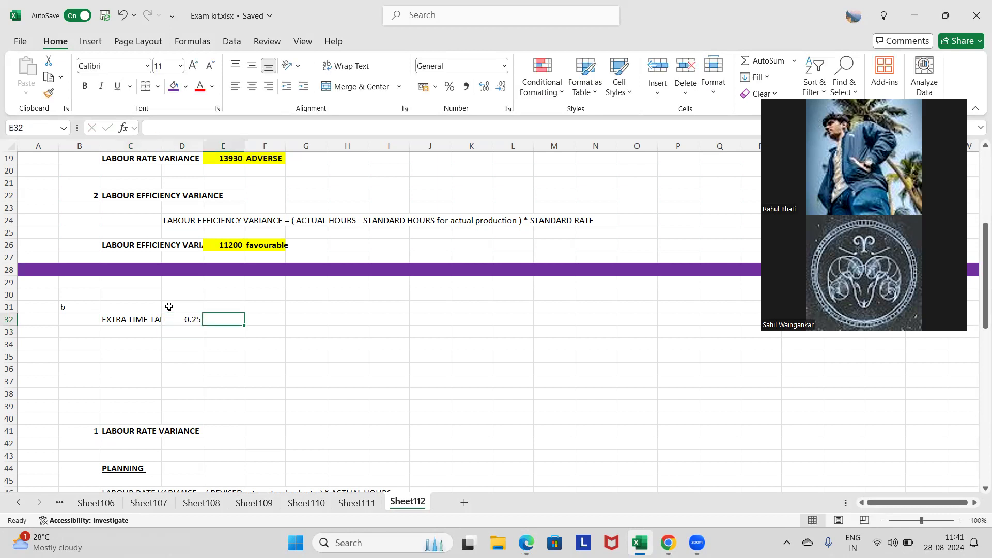
{"action": "left_click_drag", "start_coordinate": [161, 146], "coordinate": [185, 152]}
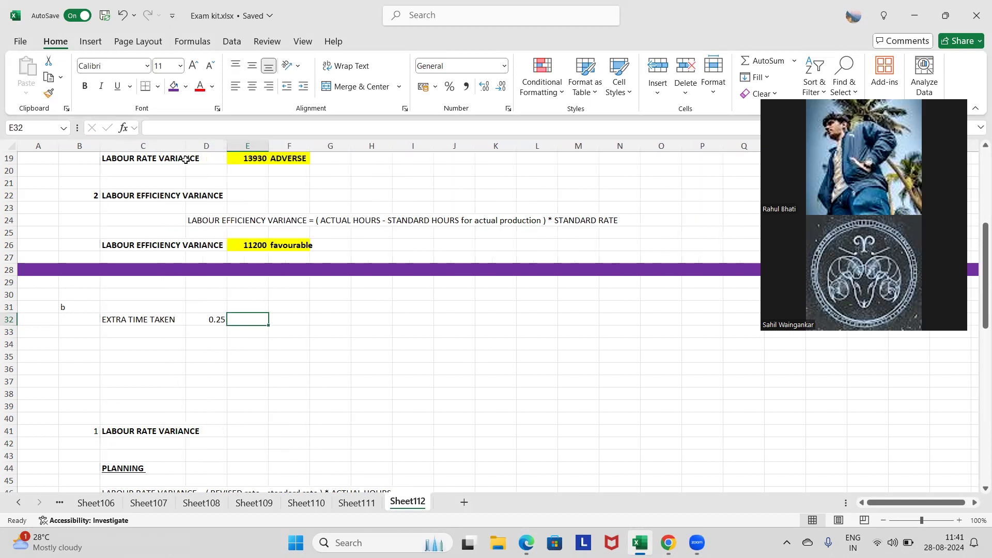
Enter the label ACTUAL PODUCTION in C33 below EXTRA TIME TAKEN, checking the question text.
{"action": "key", "text": "alt+Tab"}
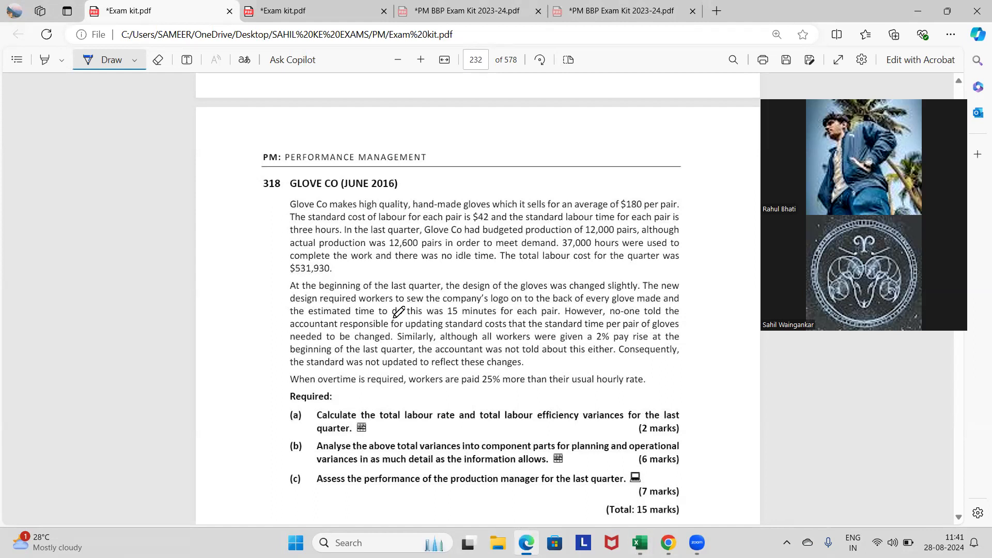
{"action": "key", "text": "alt+Tab"}
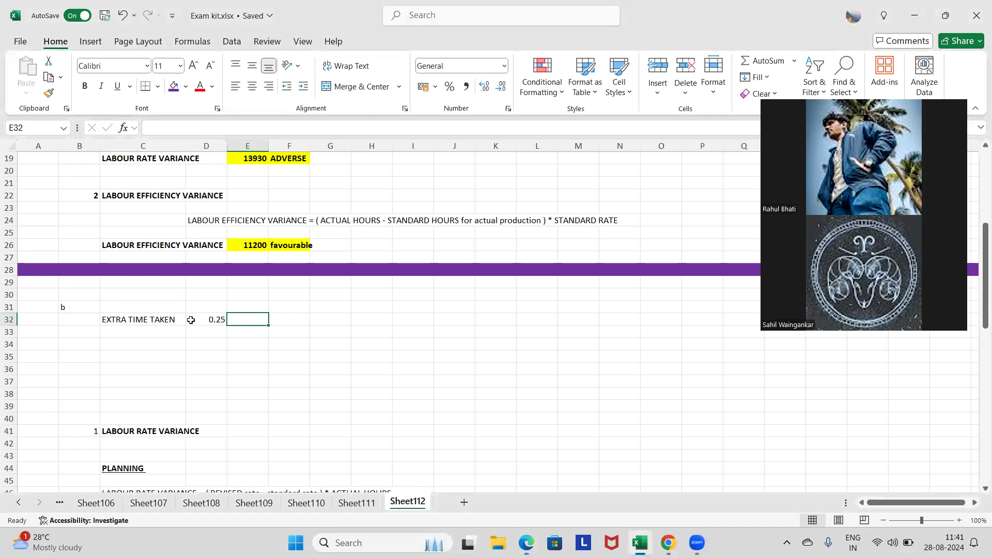
{"action": "left_click", "coordinate": [155, 328]}
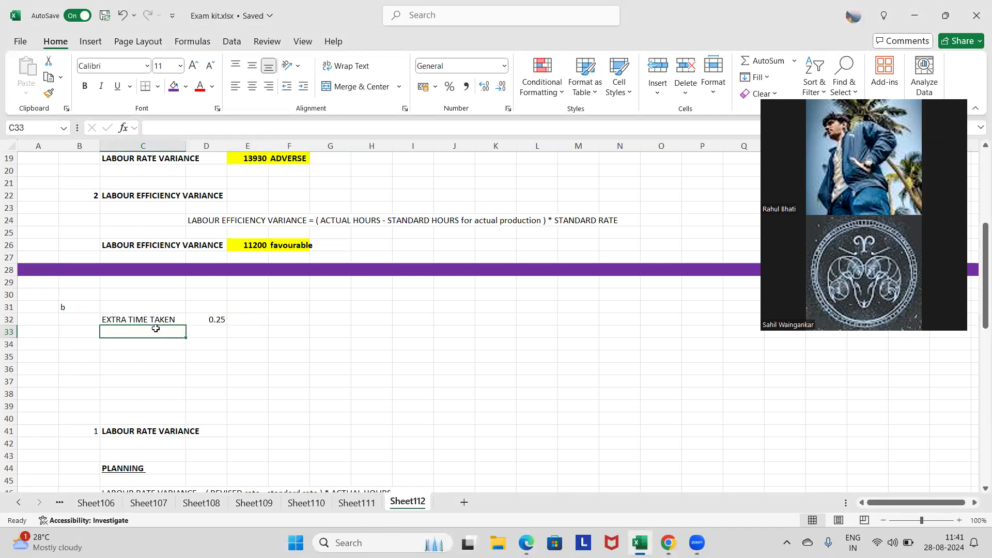
{"action": "type", "text": "ACTAU"}
{"action": "key", "text": "BackSpace"}
{"action": "key", "text": "BackSpace"}
{"action": "type", "text": "UAL PODUCTION"}
{"action": "key", "text": "Tab"}
{"action": "key", "text": "alt+Tab"}
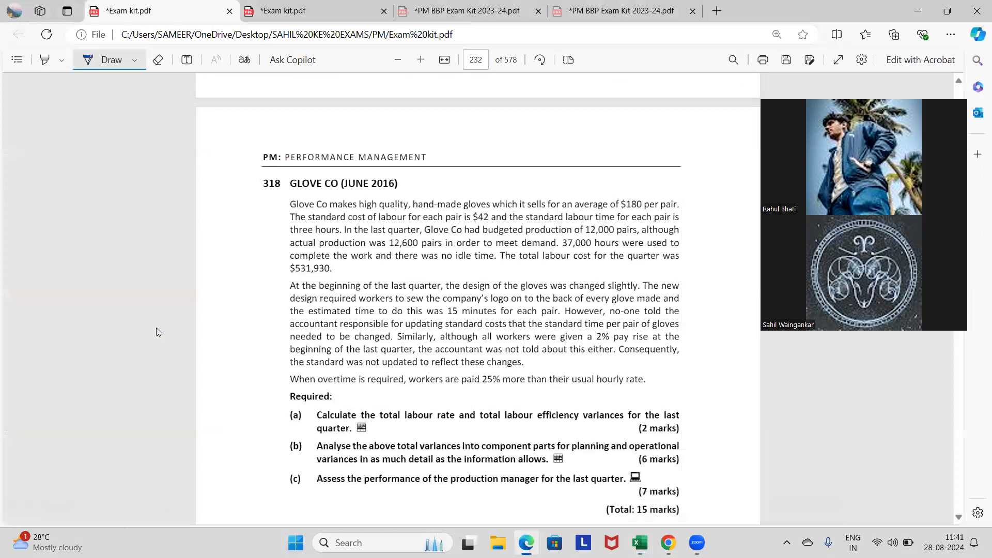
{"action": "key", "text": "alt+Tab"}
{"action": "key", "text": "Up"}
{"action": "key", "text": "Left"}
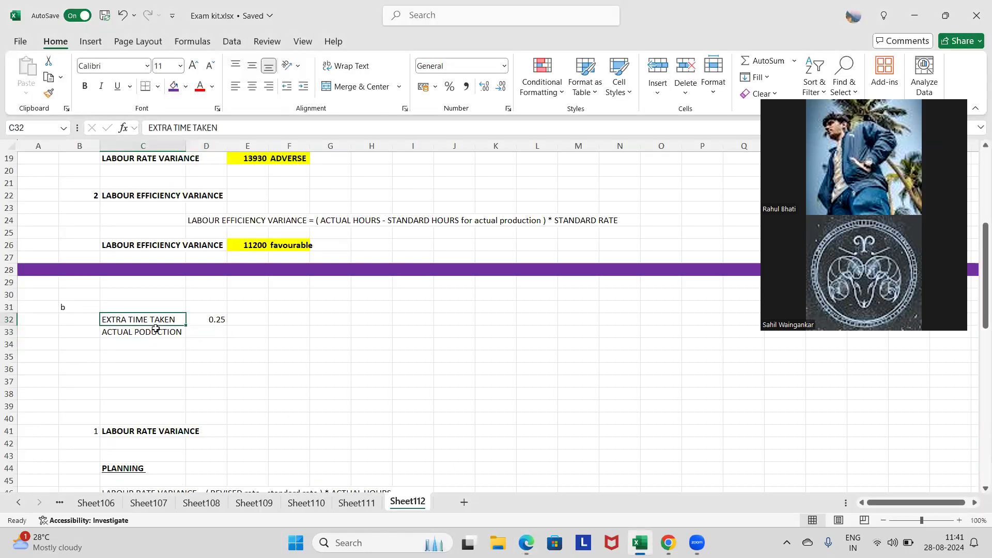
Recheck the Glove Co question text and set the label in C33 to STANDARD HOURS.
{"action": "key", "text": "alt+Tab"}
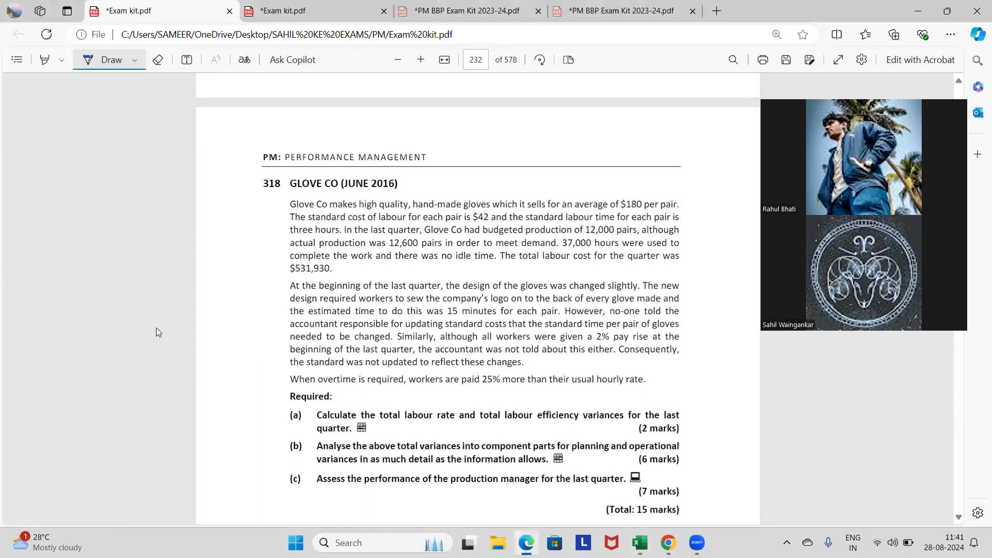
{"action": "key", "text": "alt+Tab"}
{"action": "type", "text": "STAN"}
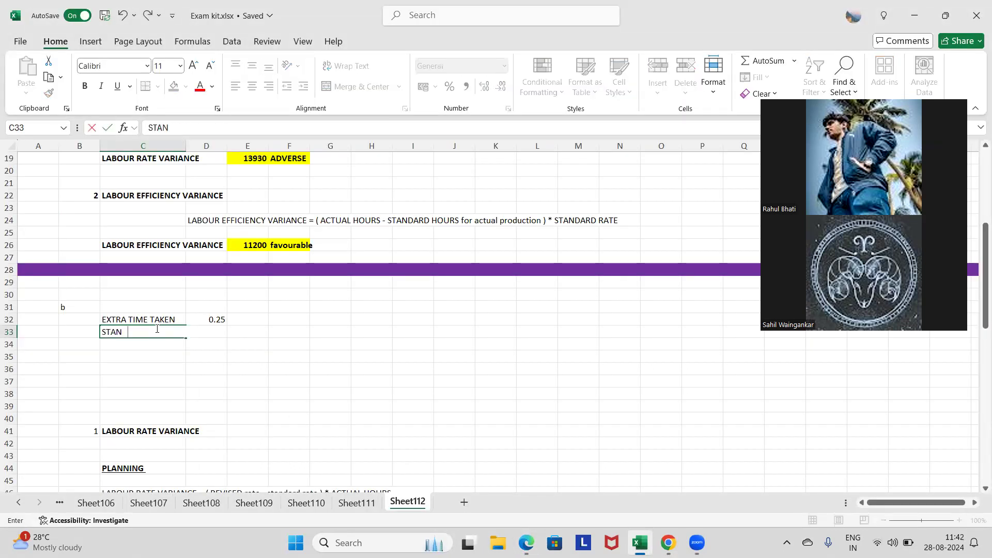
{"action": "type", "text": "DARD HOURS"}
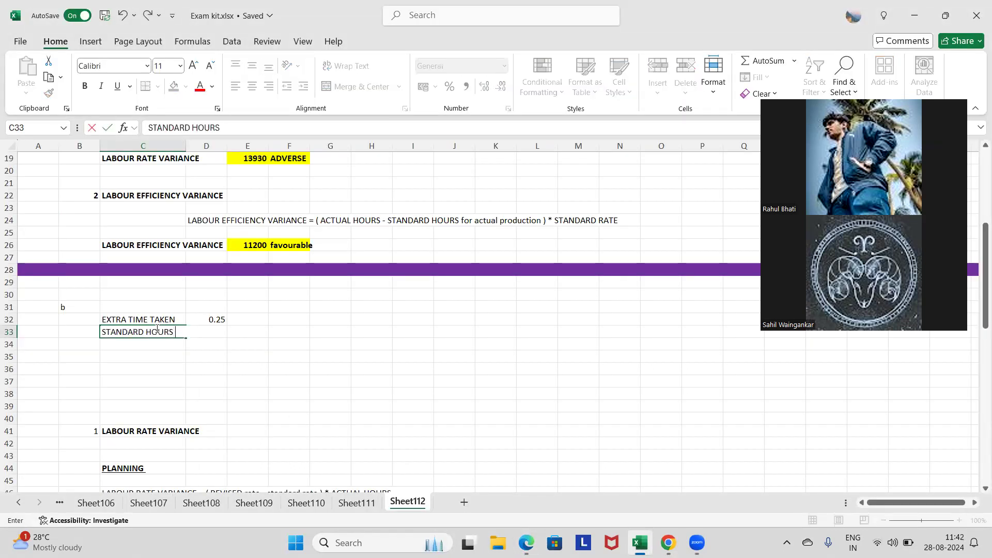
{"action": "key", "text": "Return"}
Recheck the Glove Co question and link D33 beside STANDARD HOURS to the actual-production standard hours in F12.
{"action": "key", "text": "alt+Tab"}
{"action": "key", "text": "alt+Tab"}
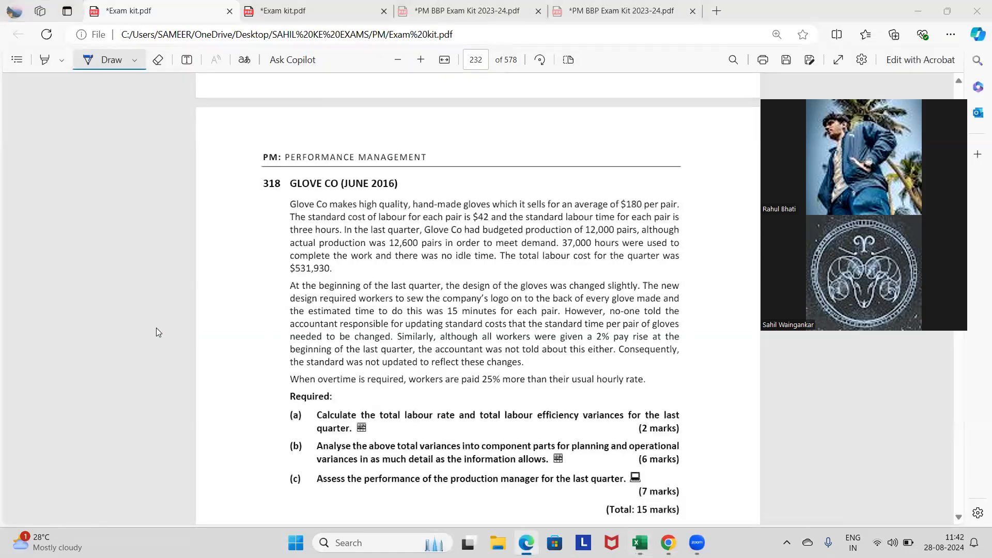
{"action": "key", "text": "Up"}
{"action": "key", "text": "Right"}
{"action": "type", "text": "="}
{"action": "scroll", "coordinate": [155, 328], "scroll_direction": "up", "scroll_amount": 4}
{"action": "scroll", "coordinate": [156, 328], "scroll_direction": "up", "scroll_amount": 2}
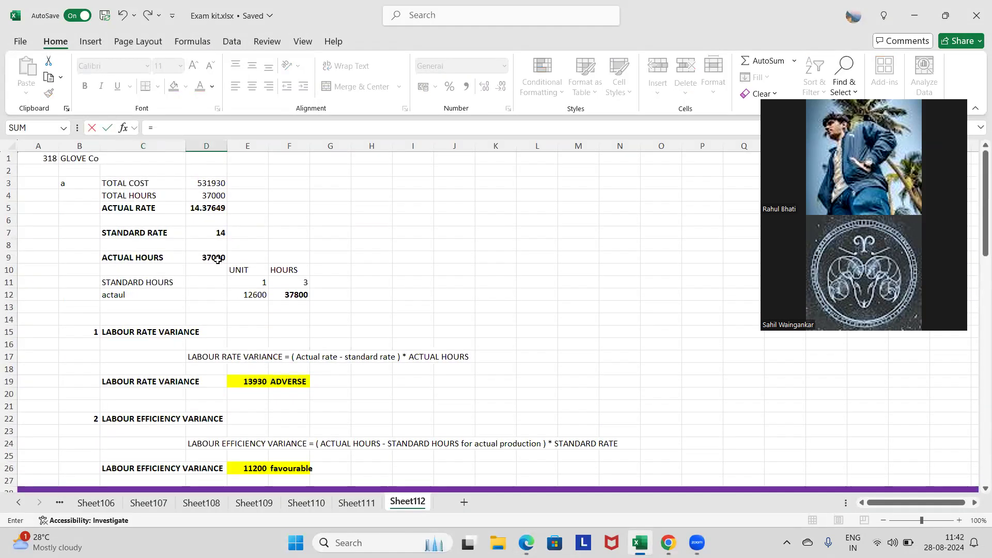
{"action": "left_click", "coordinate": [296, 294]}
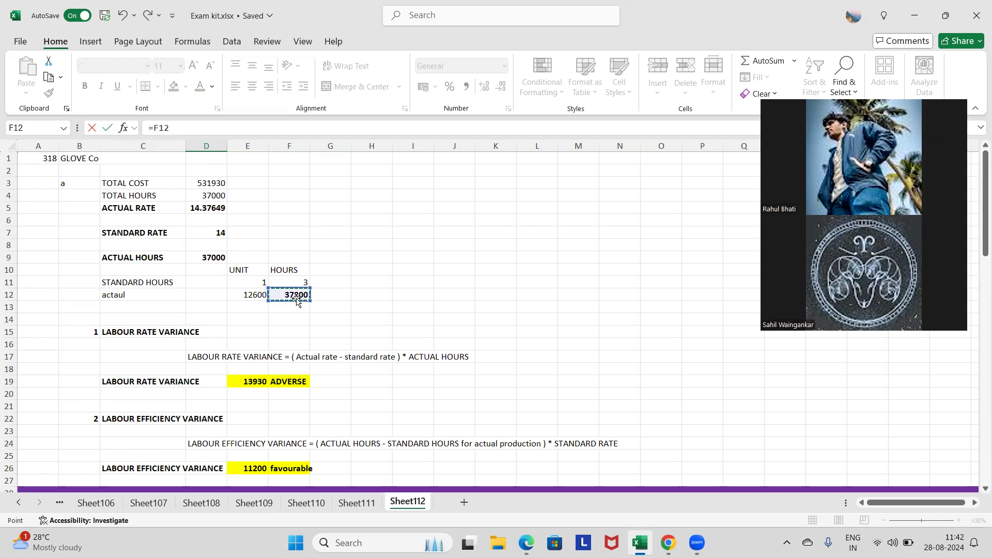
{"action": "key", "text": "Return"}
{"action": "scroll", "coordinate": [296, 298], "scroll_direction": "down", "scroll_amount": 1}
{"action": "type", "text": "="}
{"action": "key", "text": "Up"}
{"action": "key", "text": "Up"}
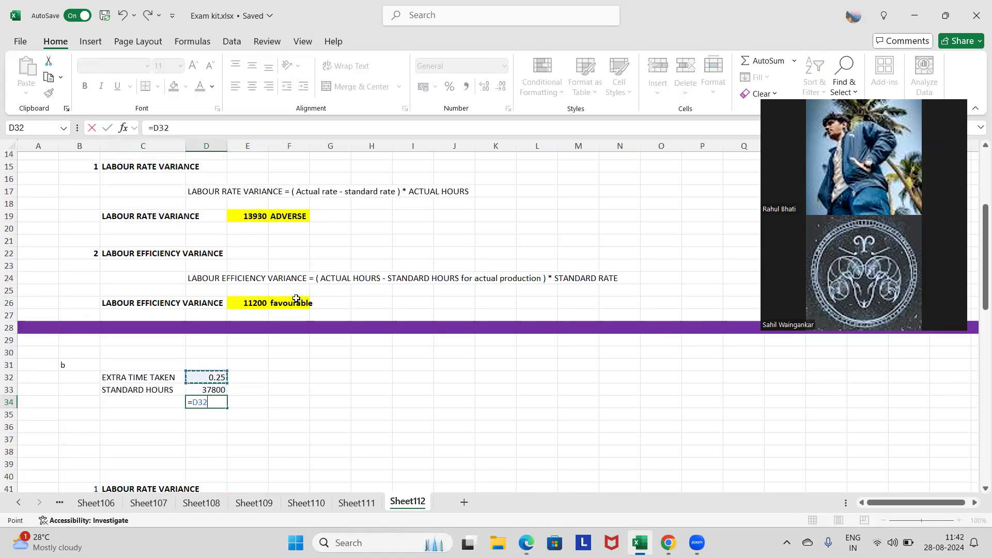
{"action": "key", "text": "BackSpace"}
{"action": "key", "text": "BackSpace"}
{"action": "key", "text": "BackSpace"}
{"action": "key", "text": "BackSpace"}
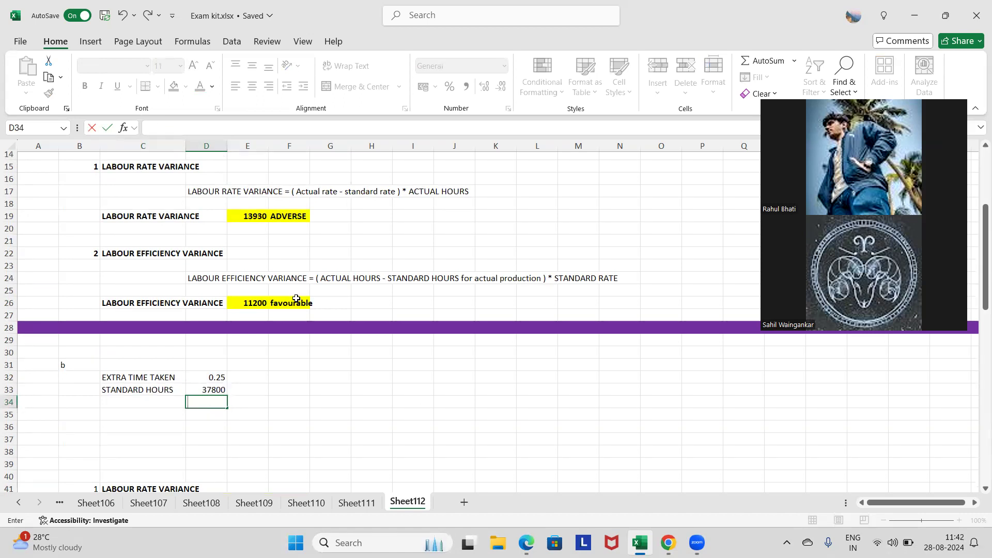
{"action": "key", "text": "Escape"}
Relabel C33 as STANDARD PRODUCTION and enter the actual production of 12600 in D33, checking the question text.
{"action": "key", "text": "Up"}
{"action": "key", "text": "Left"}
{"action": "type", "text": "STAN"}
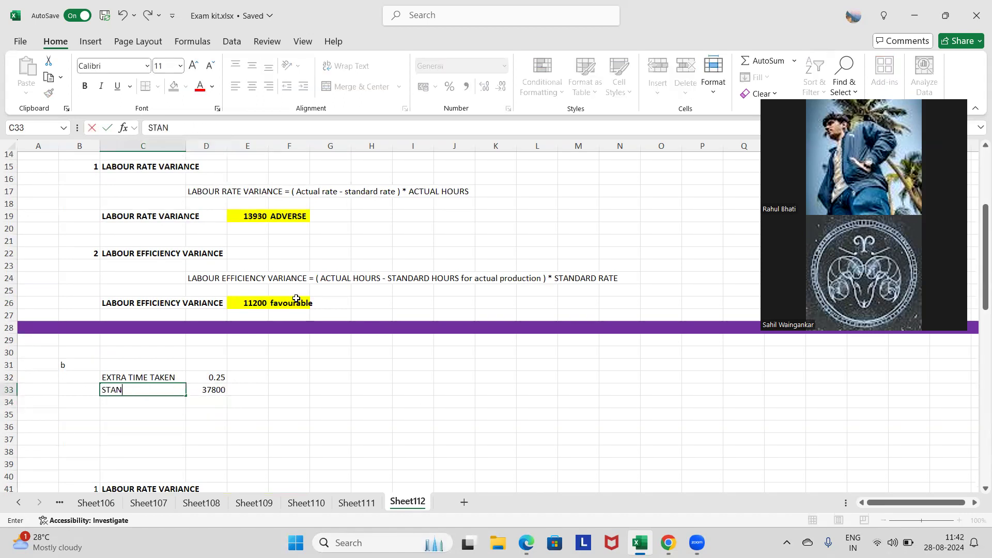
{"action": "type", "text": "DARD PRODUCTION"}
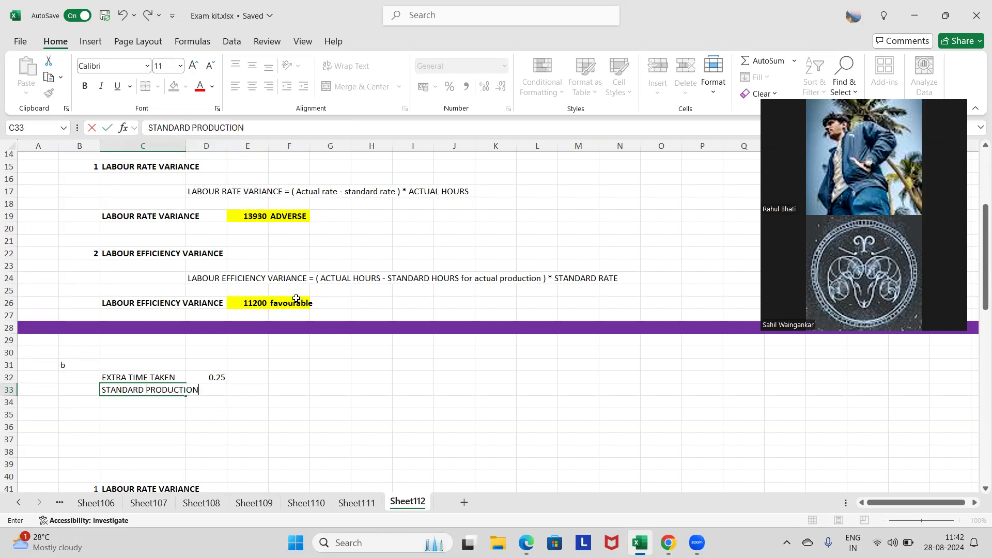
{"action": "key", "text": "Right"}
{"action": "key", "text": "alt+Tab"}
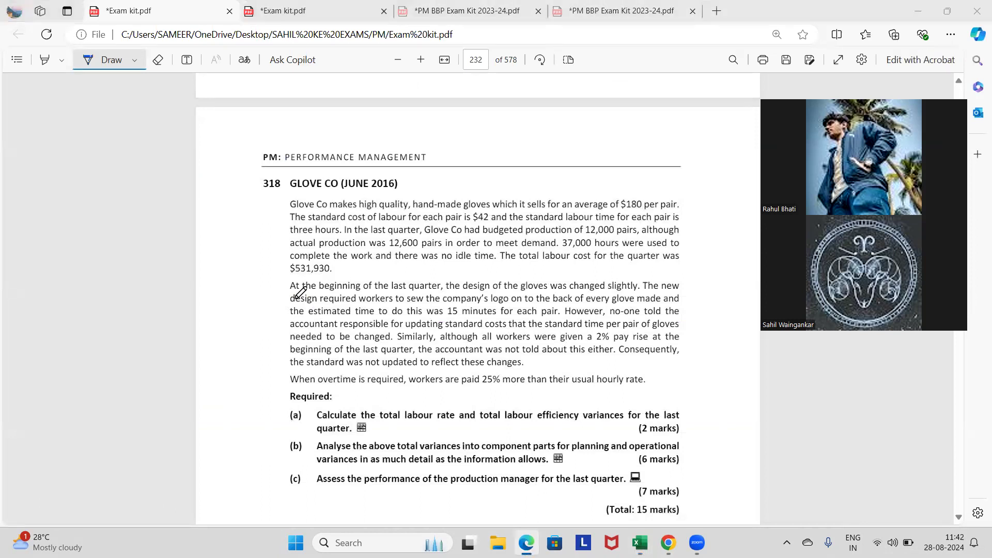
{"action": "key", "text": "alt+Tab"}
{"action": "type", "text": "12600"}
{"action": "key", "text": "Return"}
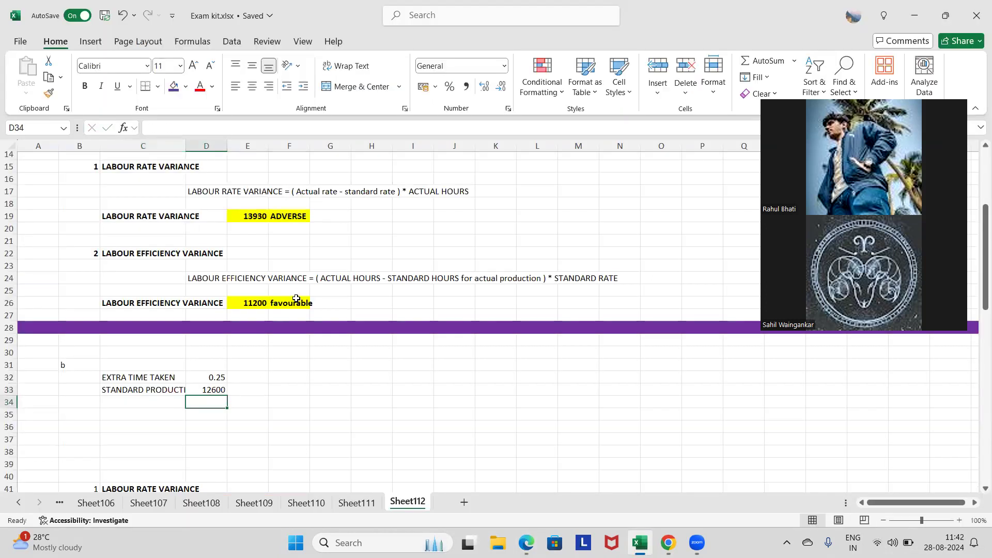
Multiply the extra time by the production in D34 with =D32*D33 and make the result bold.
{"action": "type", "text": "=D33*D32"}
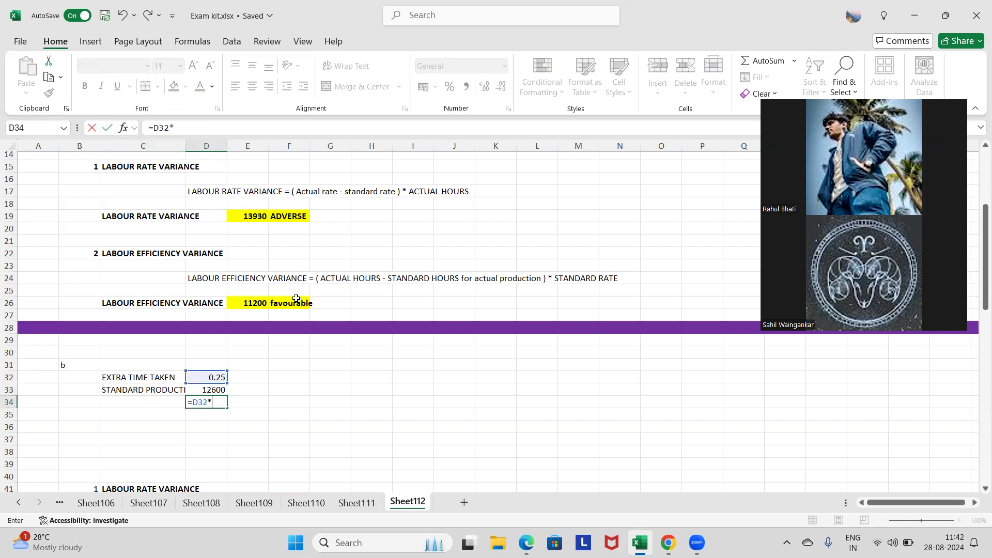
{"action": "key", "text": "Return"}
{"action": "key", "text": "Up"}
{"action": "key", "text": "Left"}
{"action": "key", "text": "Up"}
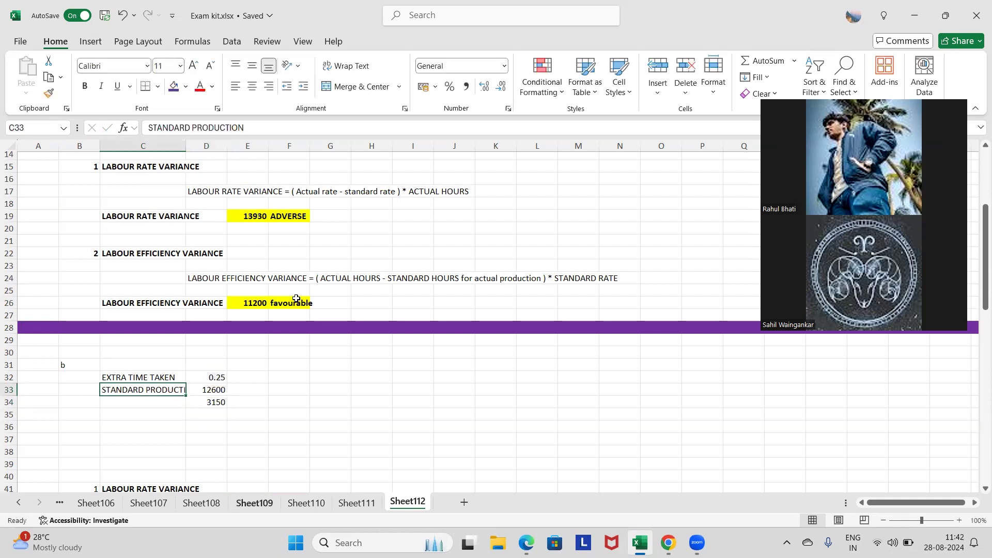
{"action": "left_click", "coordinate": [205, 403]}
{"action": "key", "text": "ctrl+b"}
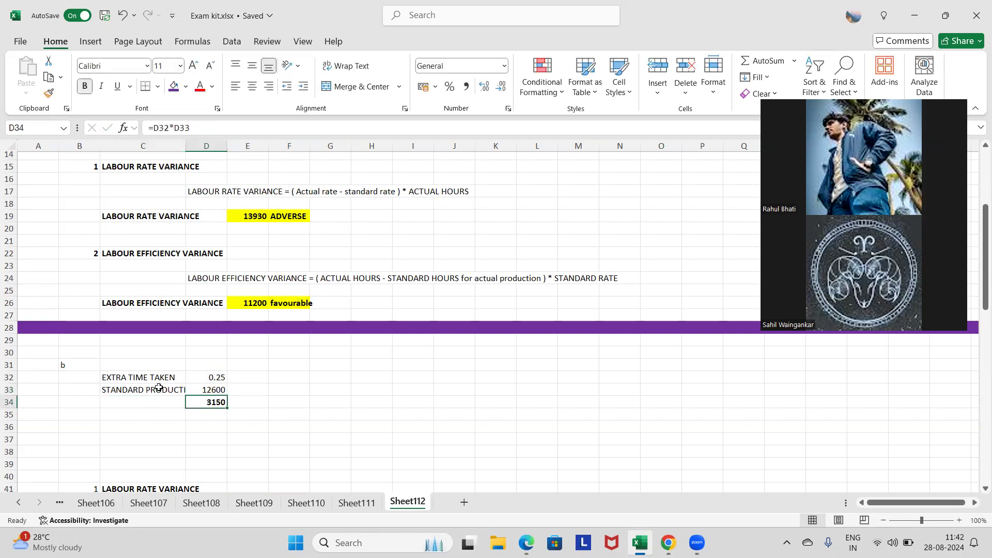
Change the label in C33 from STANDARD PRODUCTION to ACTUAL PRODUCTION.
{"action": "left_click", "coordinate": [159, 387]}
{"action": "double_click", "coordinate": [190, 129]}
{"action": "type", "text": "ACTUAL R"}
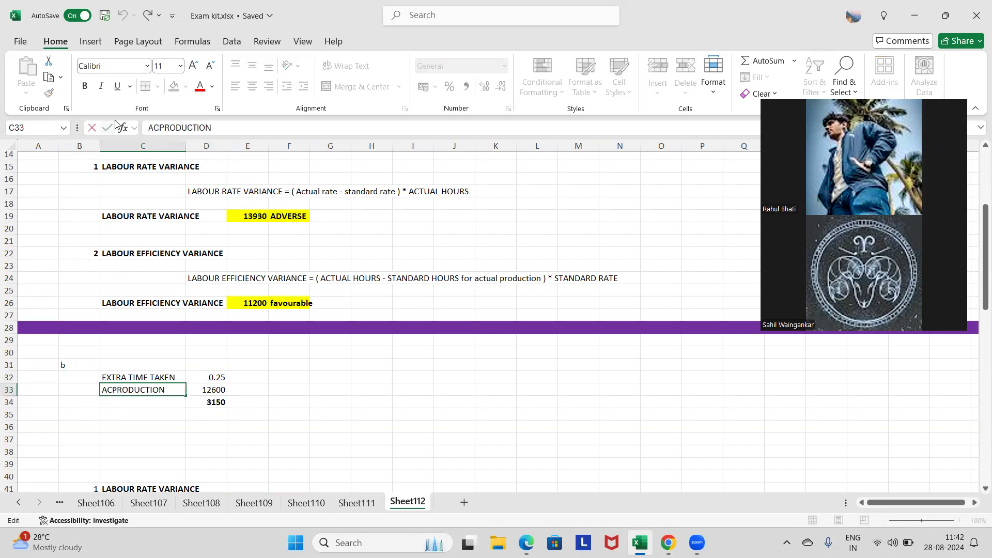
{"action": "type", "text": "P"}
{"action": "key", "text": "BackSpace"}
{"action": "key", "text": "BackSpace"}
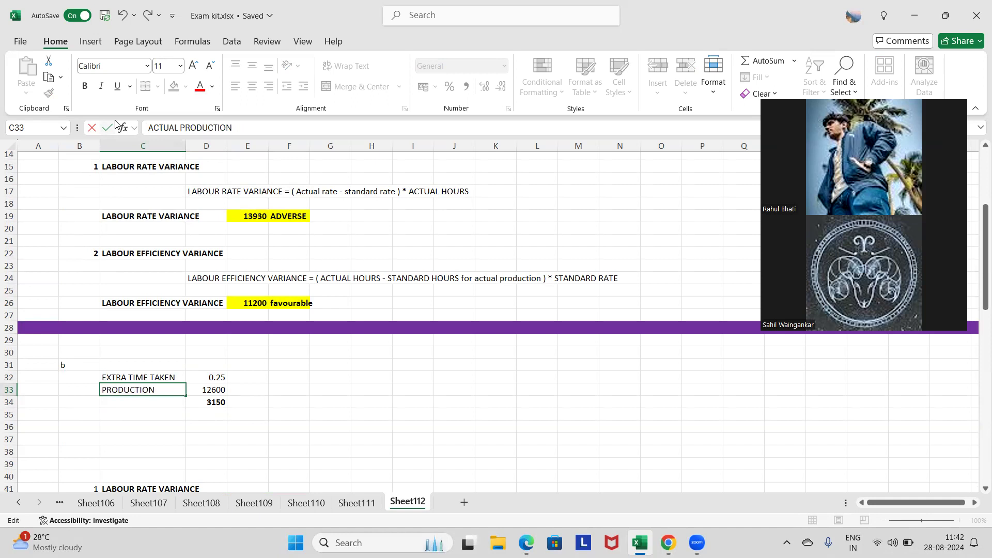
{"action": "key", "text": "Return"}
Enter the label EXTRA TIME REQUIRED in C34 and reread the Glove Co question text.
{"action": "key", "text": "Right"}
{"action": "key", "text": "Up"}
{"action": "key", "text": "Up"}
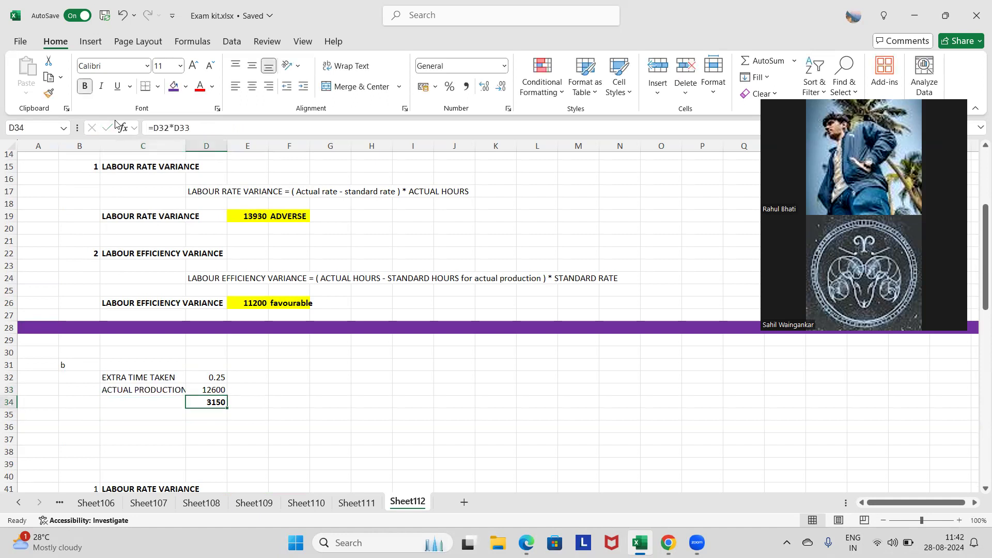
{"action": "key", "text": "Down"}
{"action": "key", "text": "Left"}
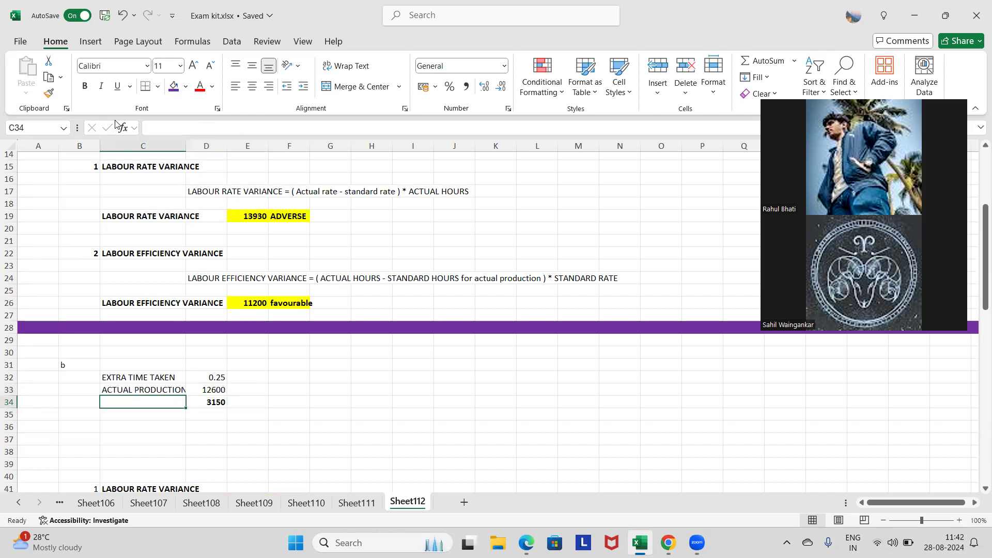
{"action": "type", "text": "EXTRA TIME "}
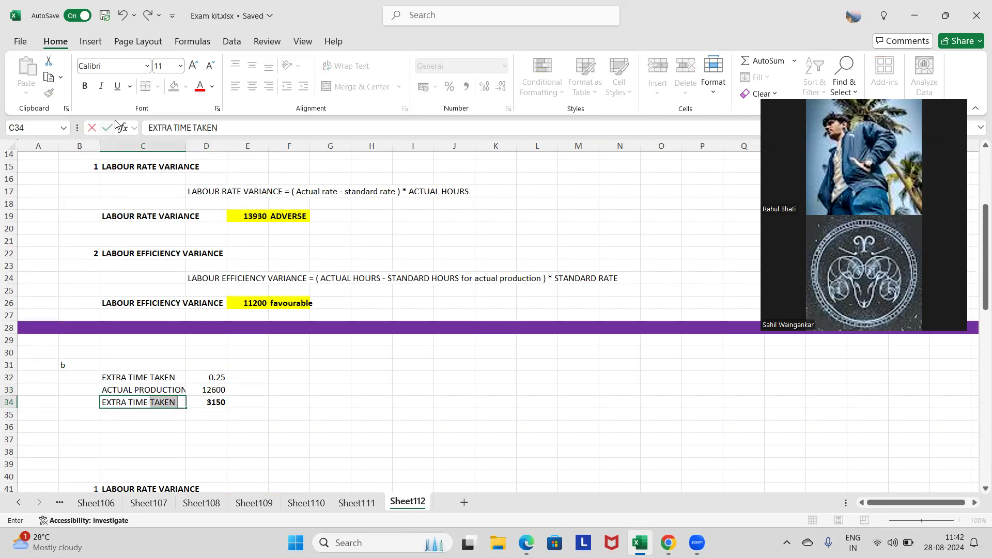
{"action": "type", "text": "REQUIRED"}
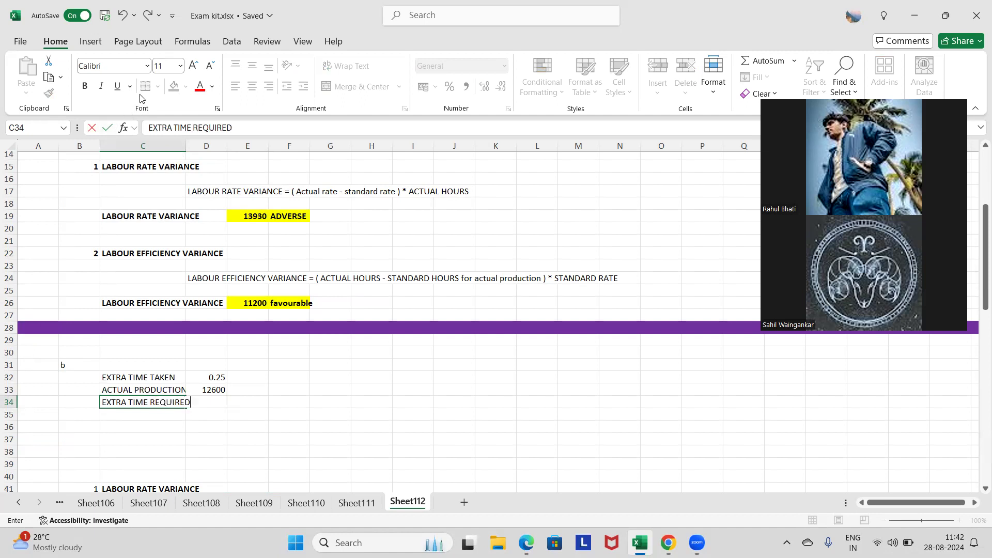
{"action": "key", "text": "alt+Tab"}
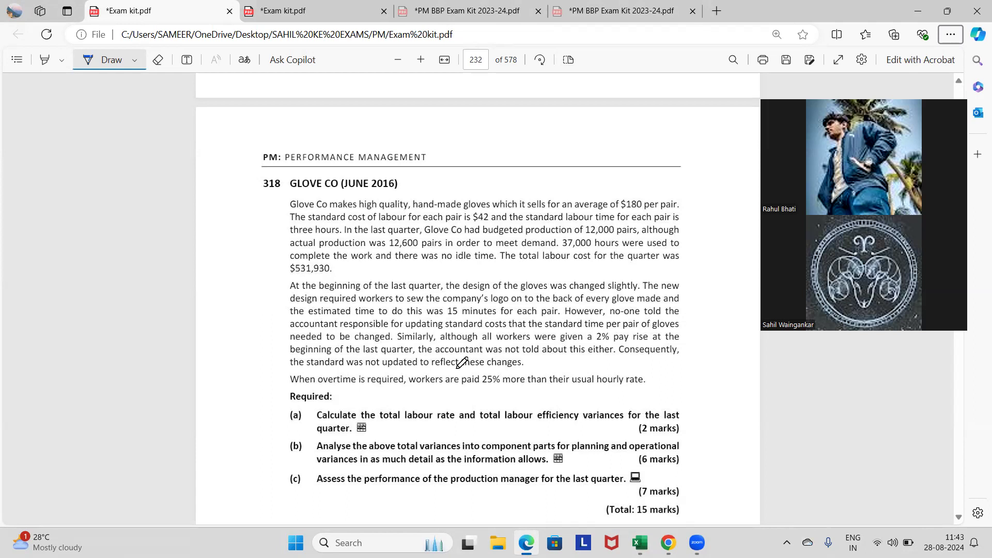
{"action": "key", "text": "alt+Tab"}
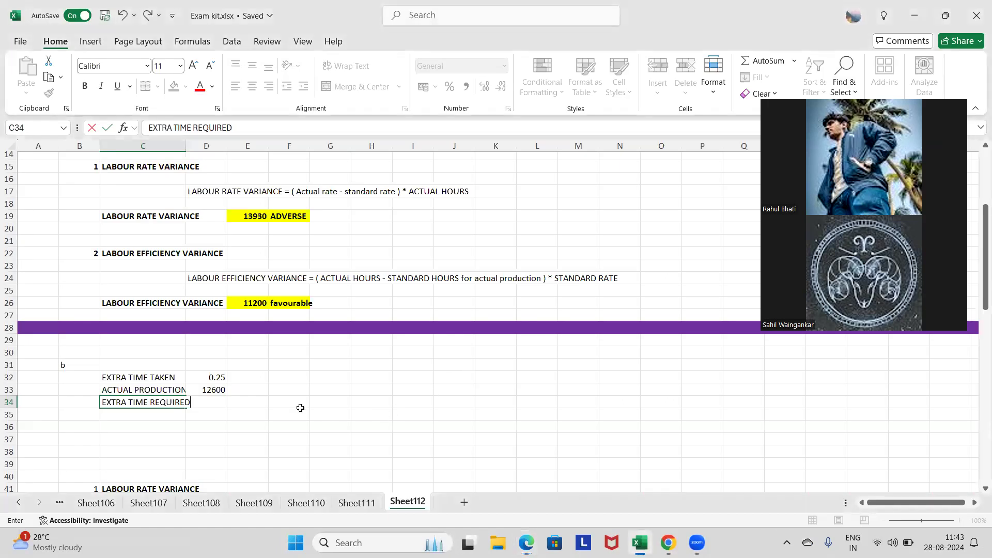
Enter the label STANDARD RATE in C36 and link D36 to the part a standard rate in D7.
{"action": "left_click", "coordinate": [148, 424]}
{"action": "type", "text": "STAND R"}
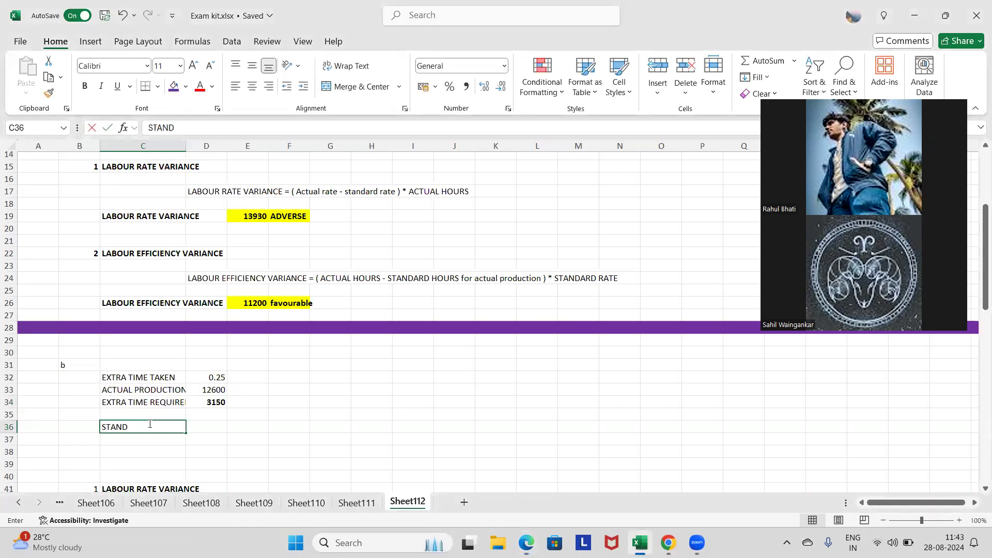
{"action": "key", "text": "BackSpace"}
{"action": "type", "text": "ARD RATE"}
{"action": "key", "text": "Tab"}
{"action": "type", "text": "="}
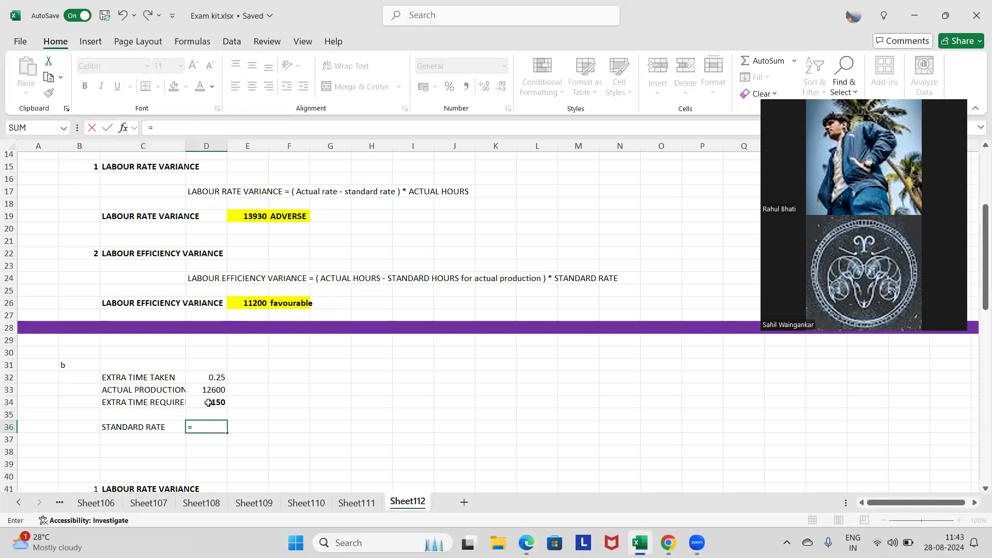
{"action": "scroll", "coordinate": [208, 402], "scroll_direction": "up", "scroll_amount": 5}
{"action": "left_click", "coordinate": [207, 232]}
{"action": "key", "text": "Return"}
Calculate the 2% pay rise on the standard rate in D37 and add it to the rate in D38 with =D36+D37.
{"action": "type", "text": "\\"}
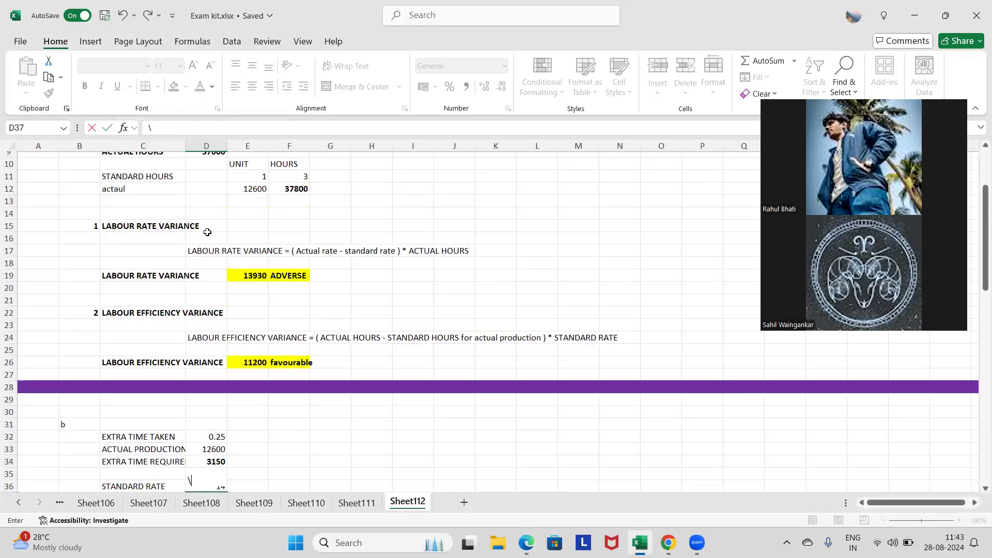
{"action": "type", "text": "=D36/50"}
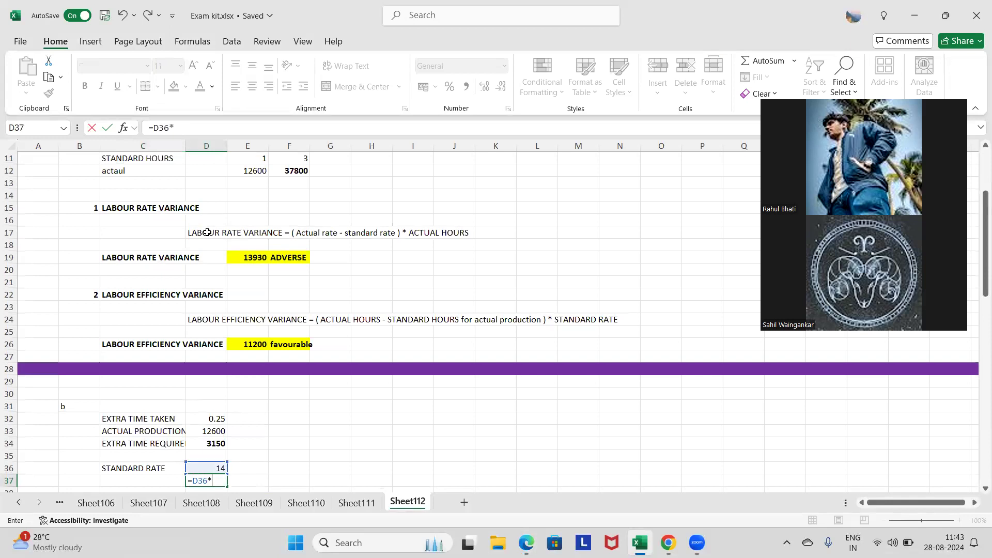
{"action": "key", "text": "Return"}
{"action": "type", "text": "="}
{"action": "key", "text": "Up"}
{"action": "key", "text": "Up"}
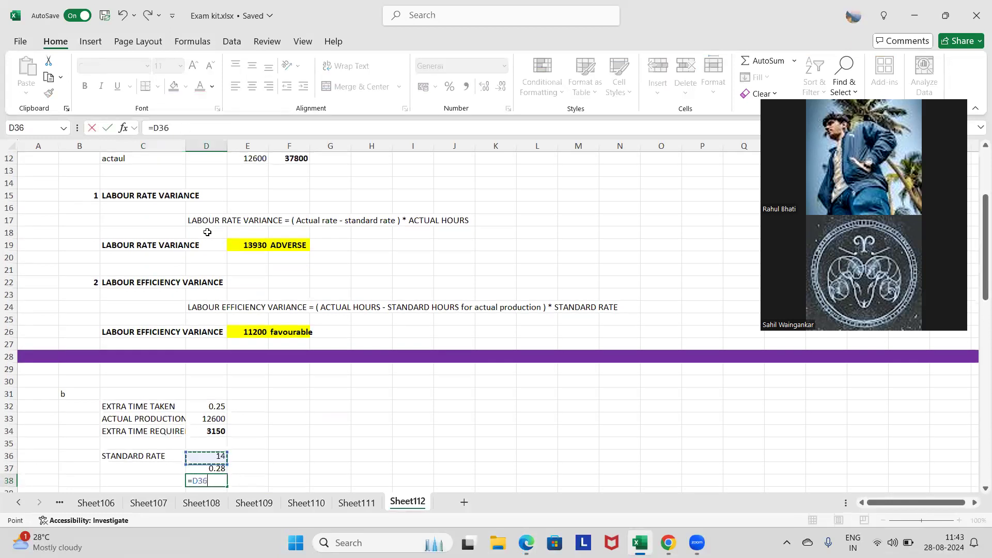
{"action": "type", "text": "+"}
{"action": "key", "text": "Up"}
{"action": "key", "text": "Return"}
Label the increased rate in row 38 as REVISED RATE in C38.
{"action": "scroll", "coordinate": [207, 232], "scroll_direction": "down", "scroll_amount": 2}
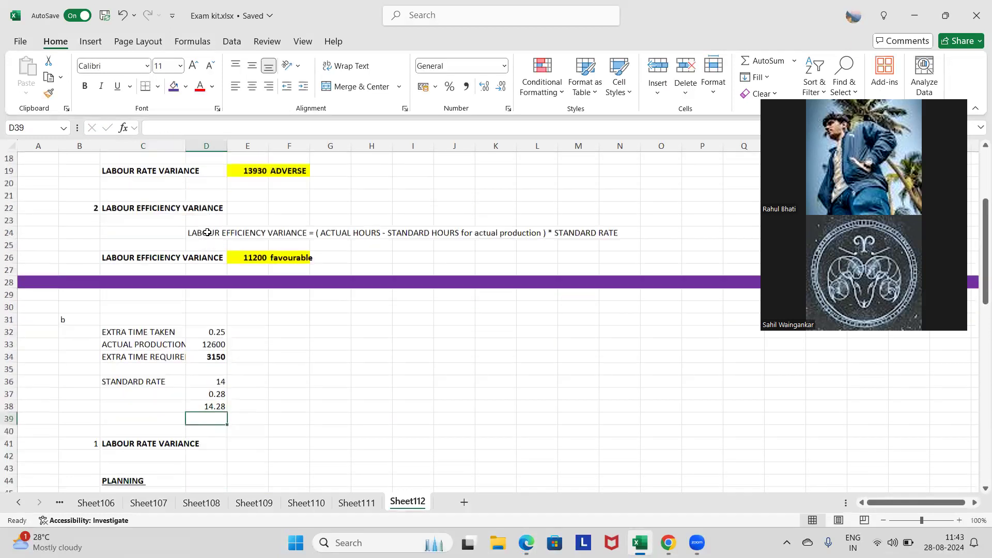
{"action": "left_click", "coordinate": [124, 398]}
{"action": "type", "text": "RE"}
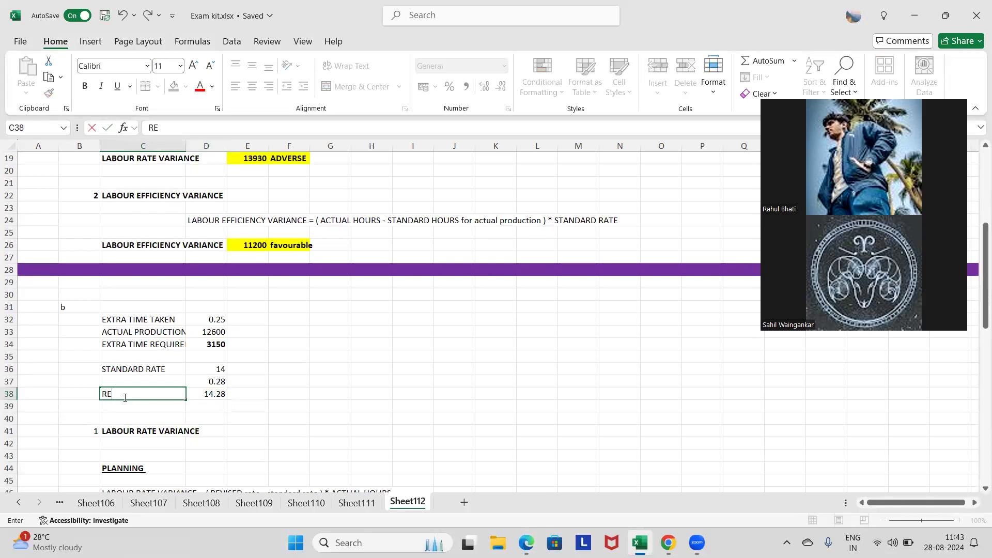
{"action": "type", "text": "VISED RATE"}
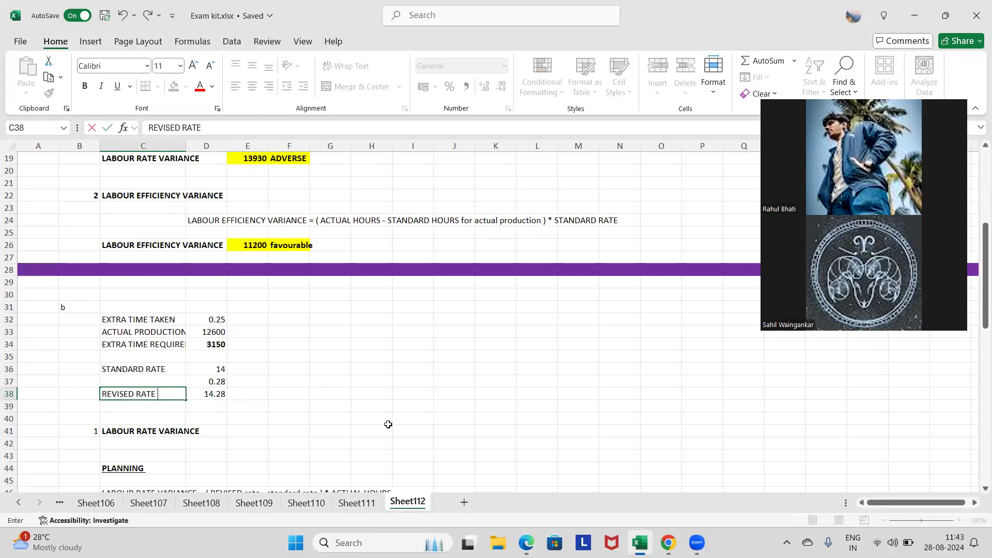
{"action": "left_click", "coordinate": [413, 429]}
{"action": "scroll", "coordinate": [417, 427], "scroll_direction": "down", "scroll_amount": 5}
{"action": "left_click", "coordinate": [160, 326]}
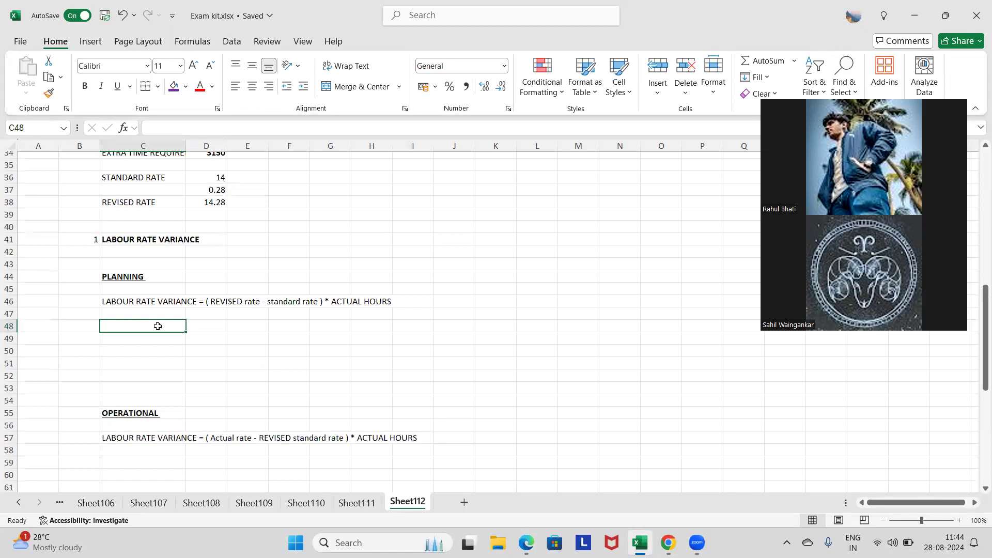
{"action": "type", "text": "STAN"}
{"action": "key", "text": "BackSpace"}
{"action": "key", "text": "BackSpace"}
{"action": "key", "text": "BackSpace"}
{"action": "key", "text": "BackSpace"}
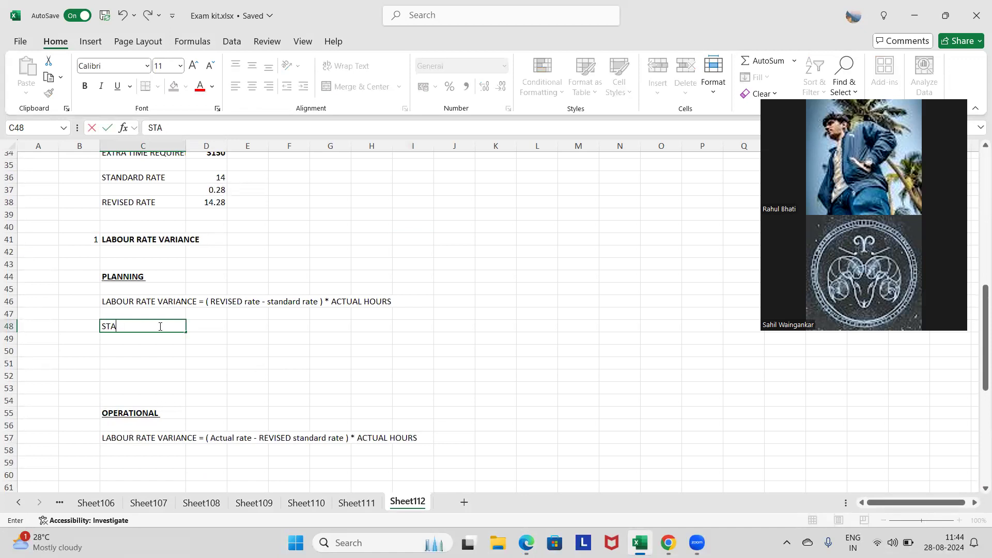
{"action": "key", "text": "Tab"}
{"action": "type", "text": "="}
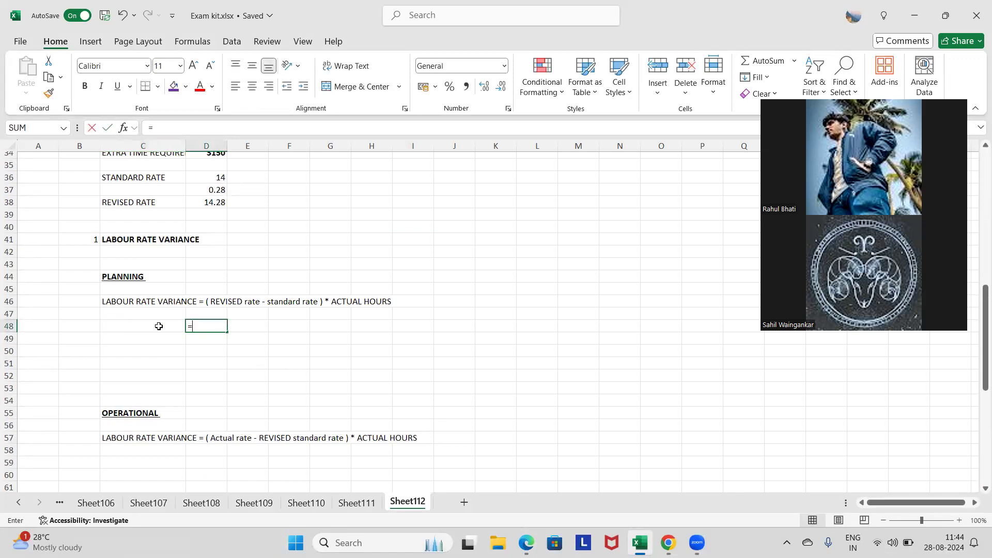
{"action": "key", "text": "BackSpace"}
Enter the labels REVISED RATE in C48 and STANDARD RATE in C49 under the planning rate variance formula.
{"action": "left_click", "coordinate": [158, 325]}
{"action": "type", "text": "REVISED RATE"}
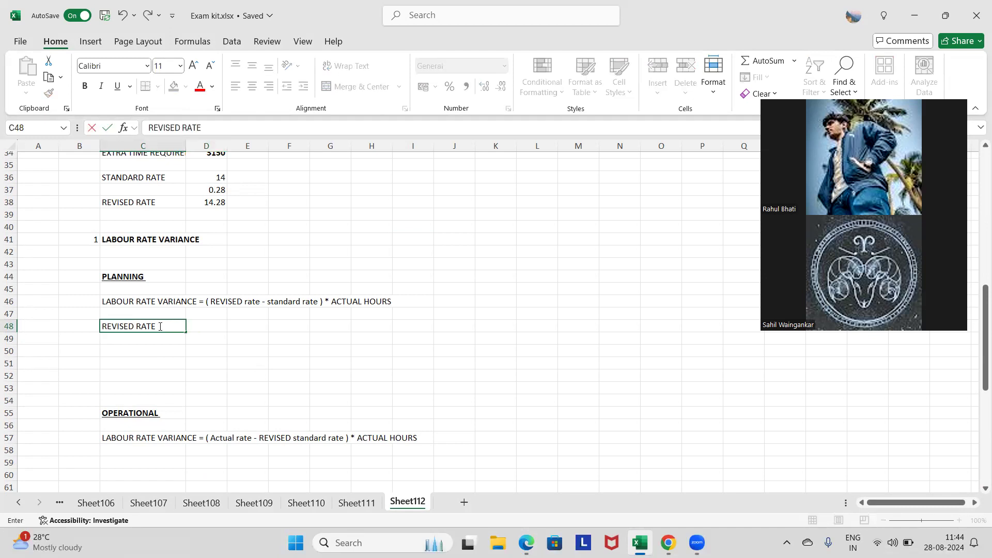
{"action": "key", "text": "Return"}
{"action": "type", "text": "STANDED"}
{"action": "key", "text": "BackSpace"}
{"action": "key", "text": "BackSpace"}
{"action": "type", "text": "ARD RATE"}
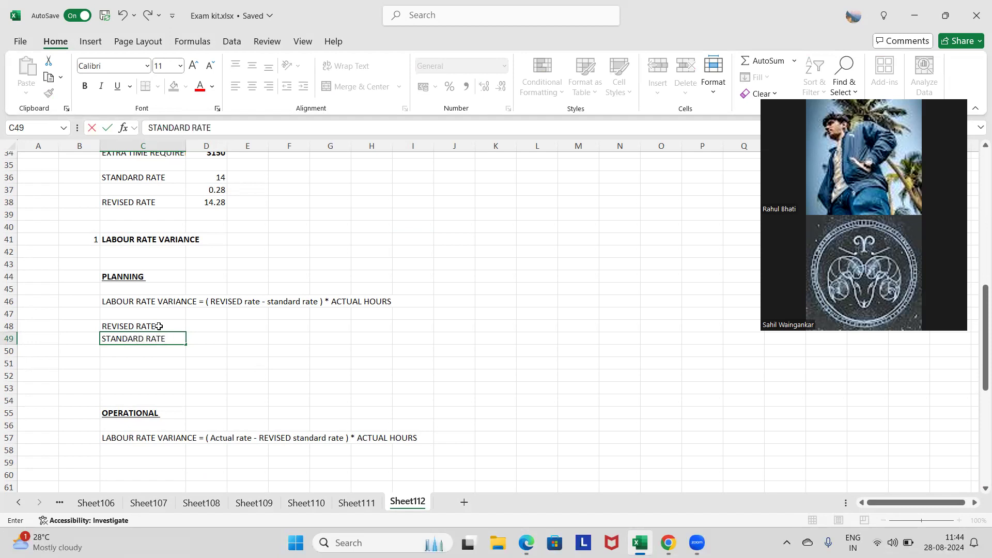
{"action": "key", "text": "Return"}
Enter the label ACTUAL HOURS in C50 below the planning STANDARD RATE label.
{"action": "type", "text": "ACT"}
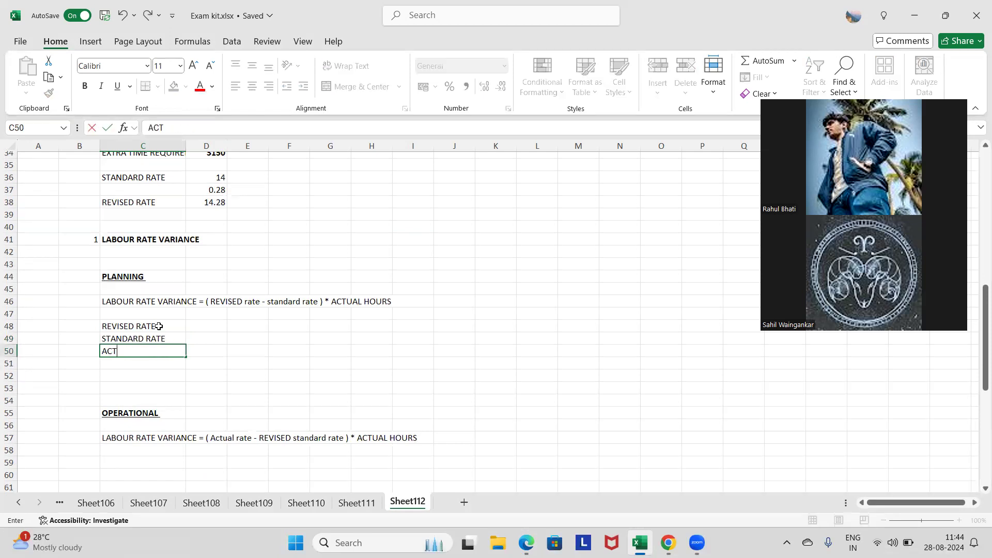
{"action": "type", "text": "UAL HOURS"}
{"action": "key", "text": "Tab"}
{"action": "type", "text": "="}
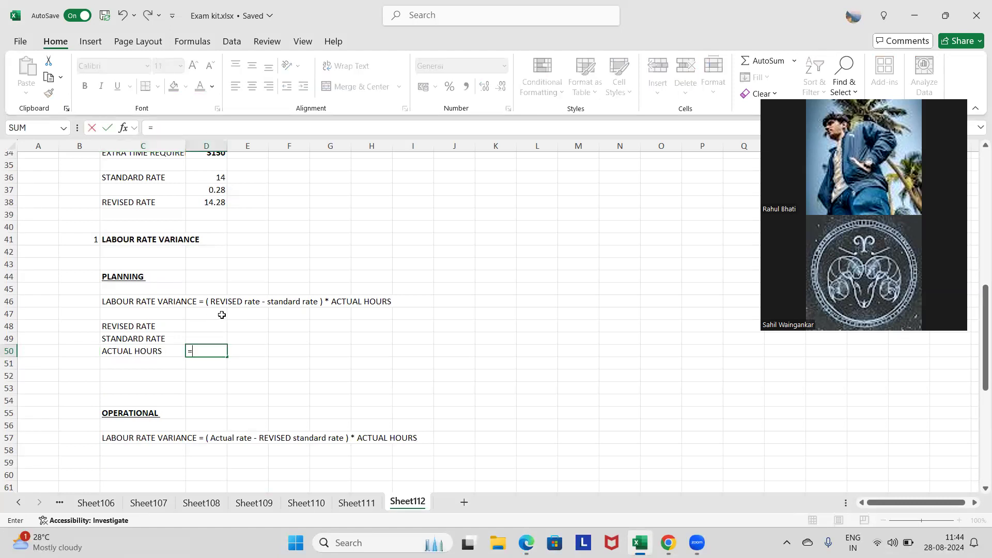
{"action": "key", "text": "Escape"}
Link D48 to the revised rate in D38 and D49 to the part a standard rate in D7.
{"action": "key", "text": "Up"}
{"action": "key", "text": "Up"}
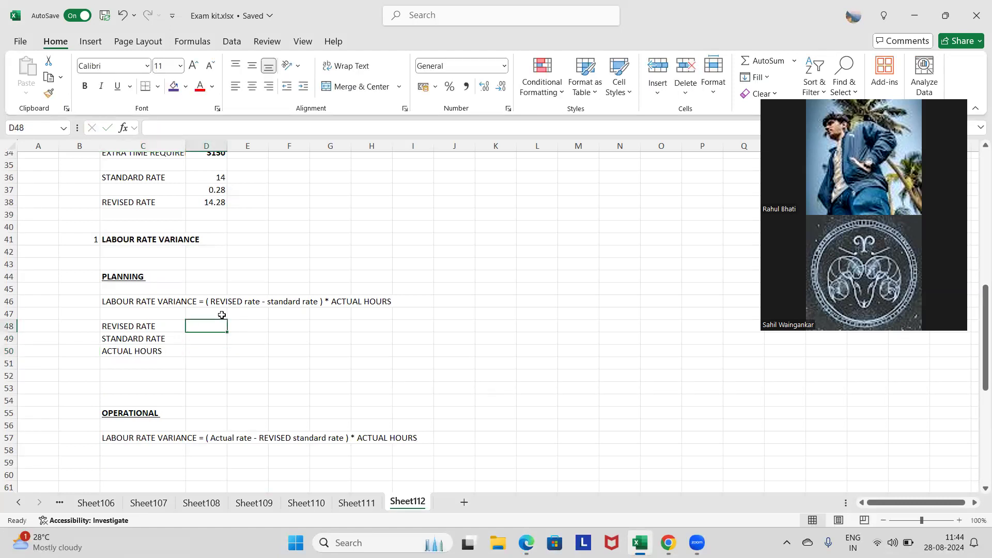
{"action": "type", "text": "="}
{"action": "left_click", "coordinate": [215, 201]}
{"action": "key", "text": "Return"}
{"action": "type", "text": "="}
{"action": "scroll", "coordinate": [214, 201], "scroll_direction": "up", "scroll_amount": 11}
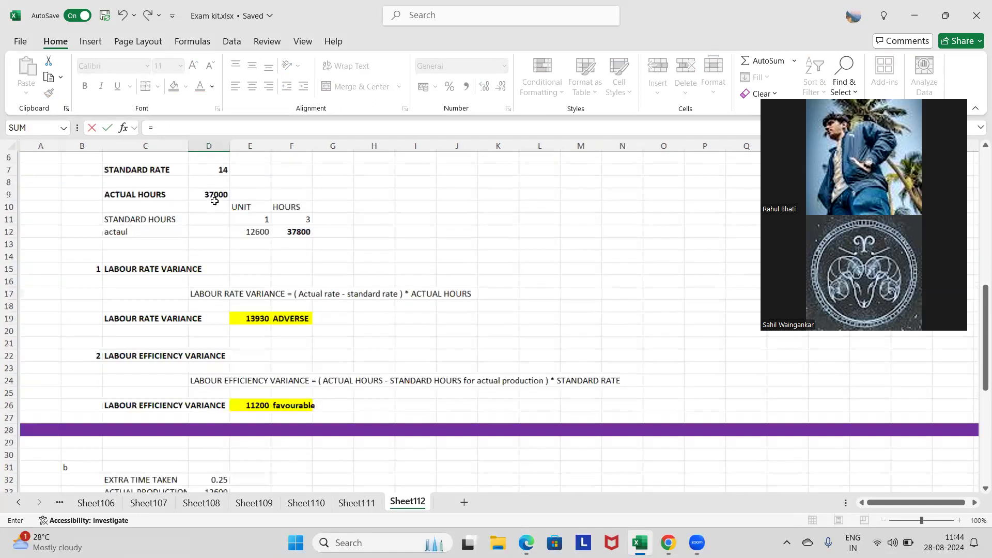
{"action": "left_click", "coordinate": [212, 233]}
{"action": "key", "text": "Return"}
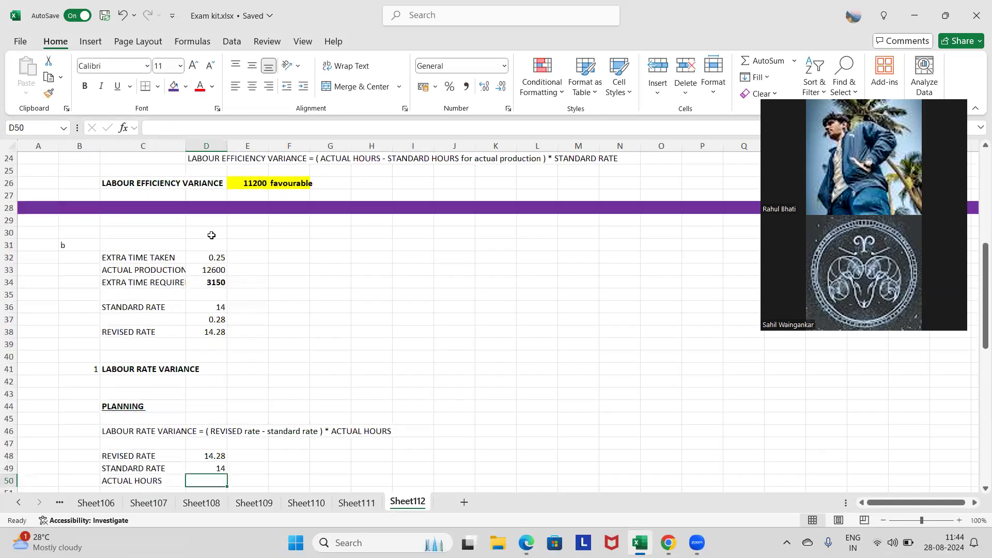
Link D50 in the planning rate variance inputs to the part a actual hours in D9.
{"action": "type", "text": "="}
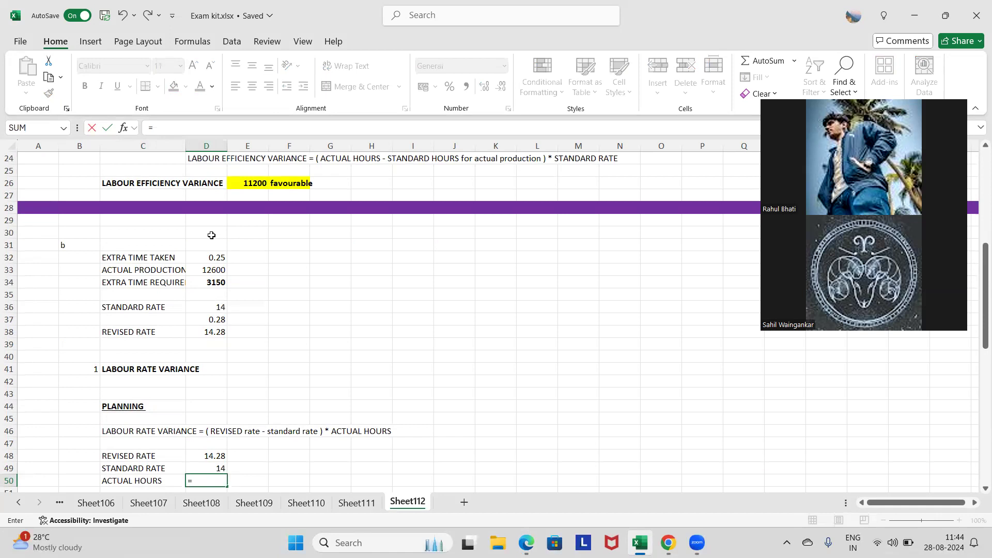
{"action": "scroll", "coordinate": [211, 235], "scroll_direction": "down", "scroll_amount": 2}
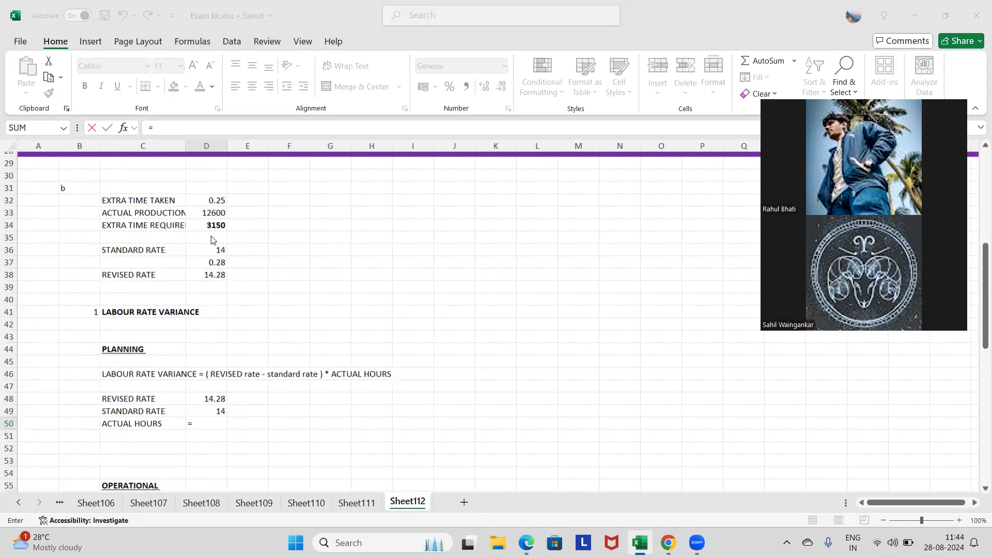
{"action": "key", "text": "alt+Tab"}
{"action": "scroll", "coordinate": [211, 235], "scroll_direction": "up", "scroll_amount": 10}
{"action": "left_click", "coordinate": [209, 257]}
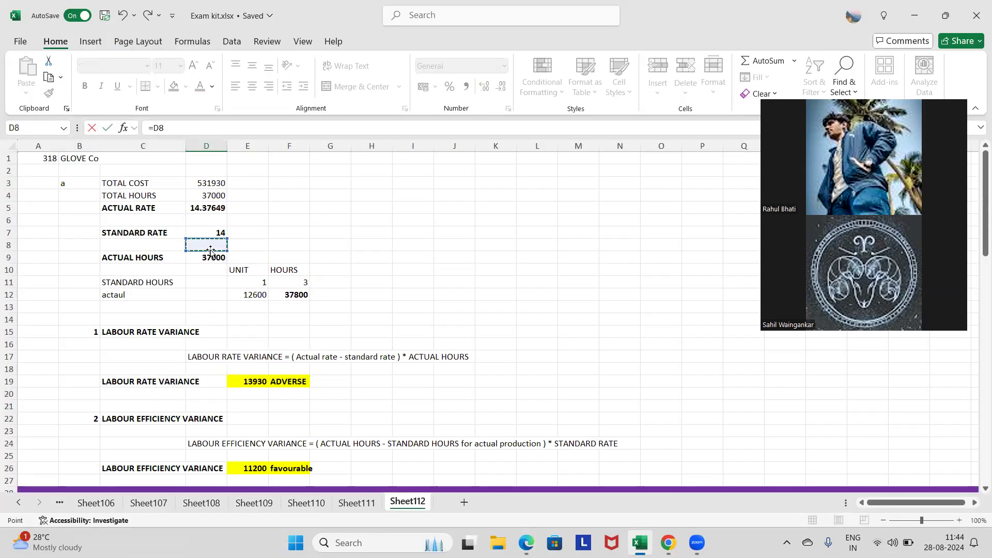
{"action": "scroll", "coordinate": [209, 258], "scroll_direction": "down", "scroll_amount": 9}
{"action": "key", "text": "Return"}
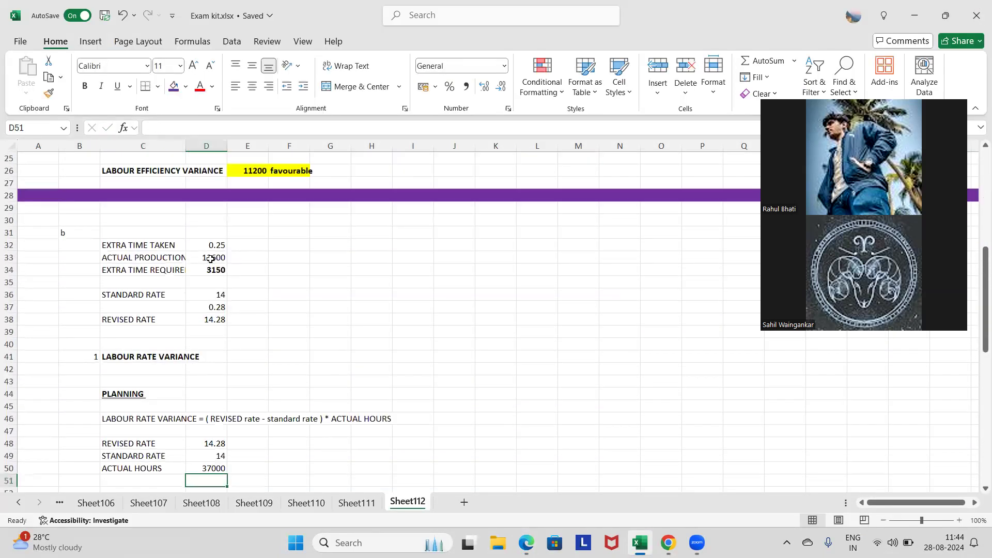
Calculate the revised standard hours in F34 by adding the extra time in D34 to the standard hours in F12.
{"action": "left_click", "coordinate": [274, 229]}
{"action": "type", "text": "="}
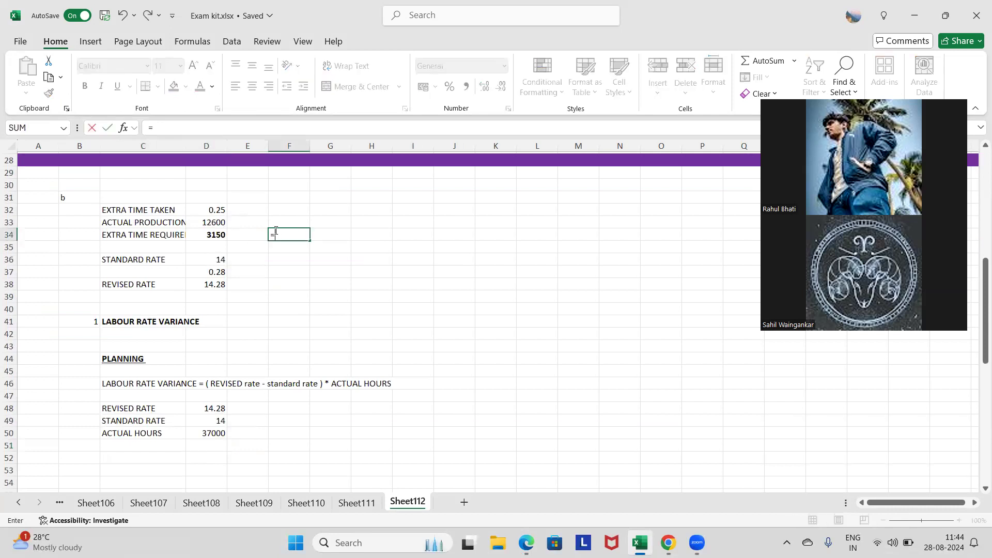
{"action": "left_click", "coordinate": [206, 233]}
{"action": "type", "text": "+"}
{"action": "scroll", "coordinate": [283, 293], "scroll_direction": "up", "scroll_amount": 9}
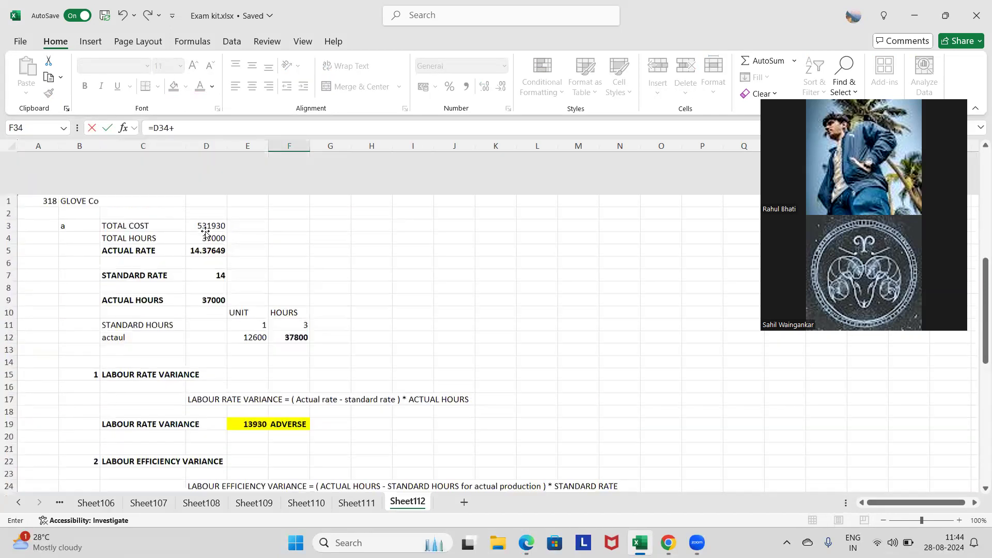
{"action": "left_click", "coordinate": [283, 292]}
{"action": "key", "text": "Return"}
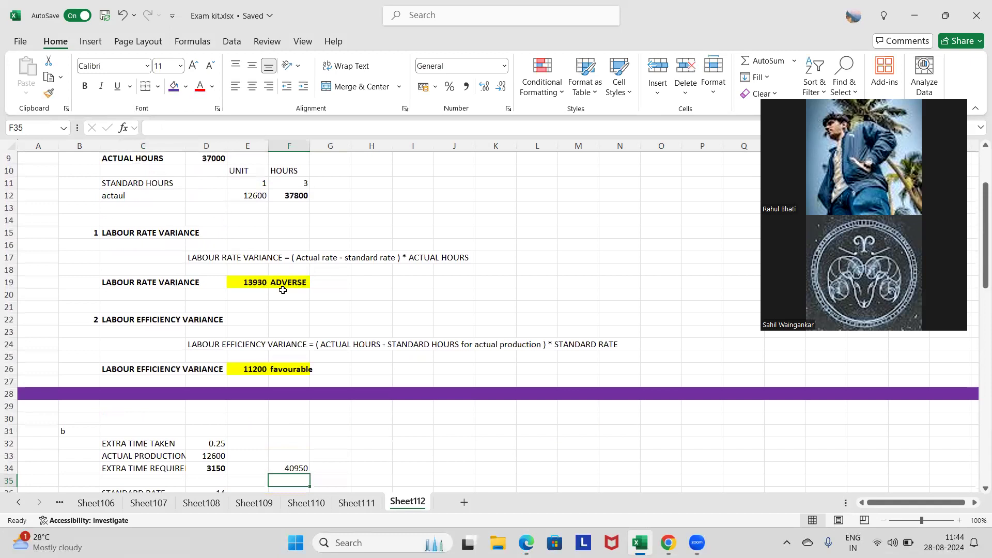
Calculate the planning labour rate variance in D52 with =(D48-D49)*D50.
{"action": "scroll", "coordinate": [268, 356], "scroll_direction": "down", "scroll_amount": 5}
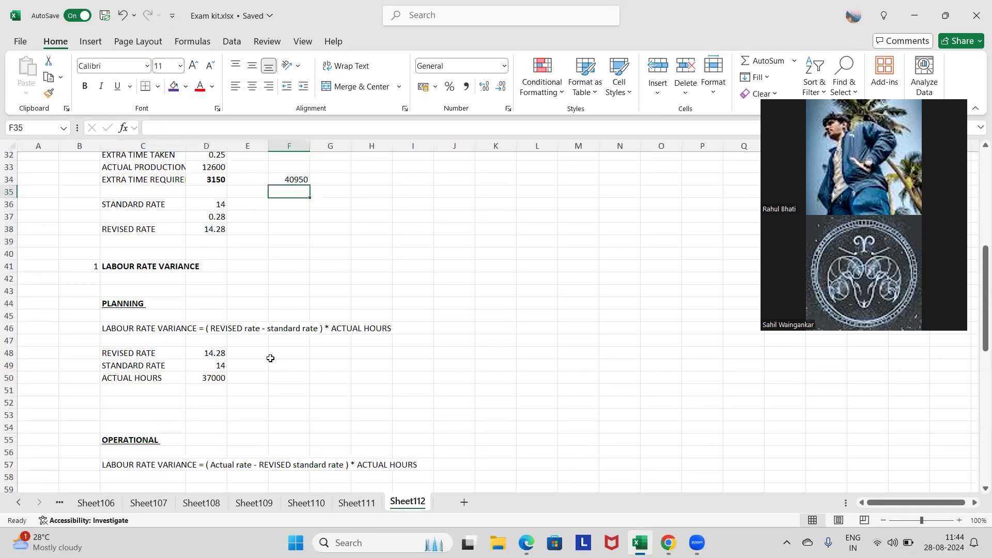
{"action": "left_click", "coordinate": [215, 402]}
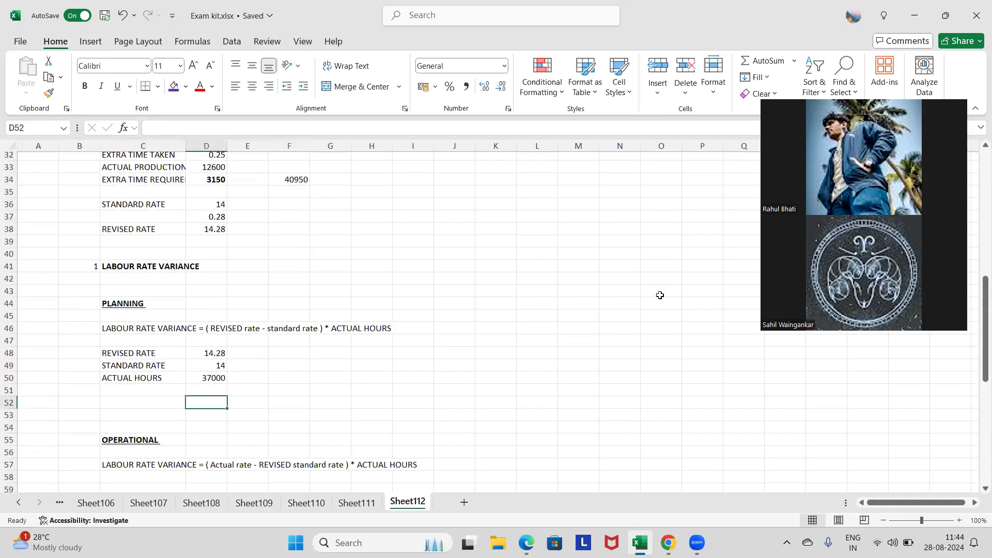
{"action": "type", "text": "=("}
{"action": "key", "text": "Up"}
{"action": "key", "text": "Up"}
{"action": "key", "text": "Up"}
{"action": "key", "text": "Up"}
{"action": "type", "text": "-"}
{"action": "key", "text": "Up"}
{"action": "key", "text": "Up"}
{"action": "key", "text": "Up"}
{"action": "type", "text": ")*"}
{"action": "key", "text": "Up"}
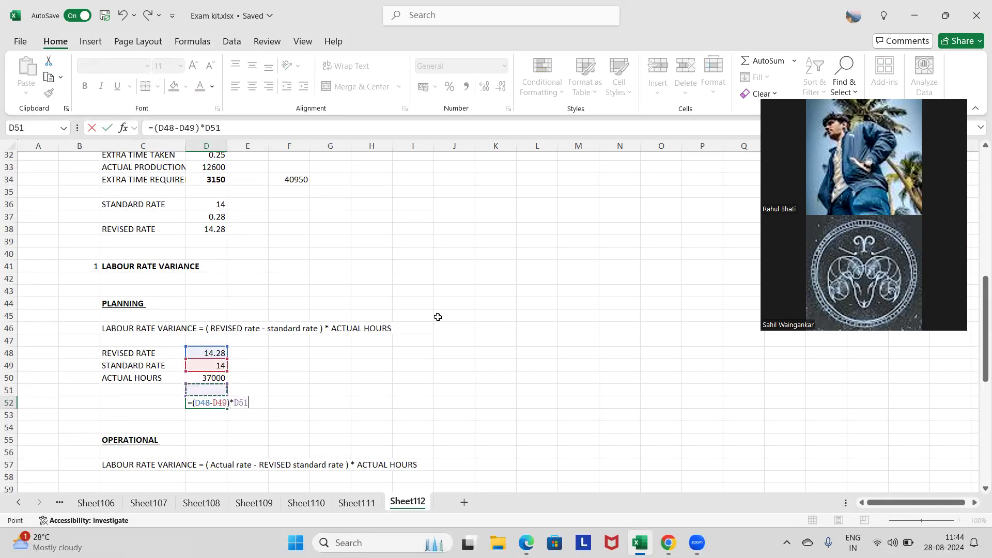
{"action": "key", "text": "Up"}
{"action": "key", "text": "Return"}
Mark the planning labour rate variance as ADVERSE in E52.
{"action": "key", "text": "Up"}
{"action": "key", "text": "Right"}
{"action": "type", "text": "ADVER"}
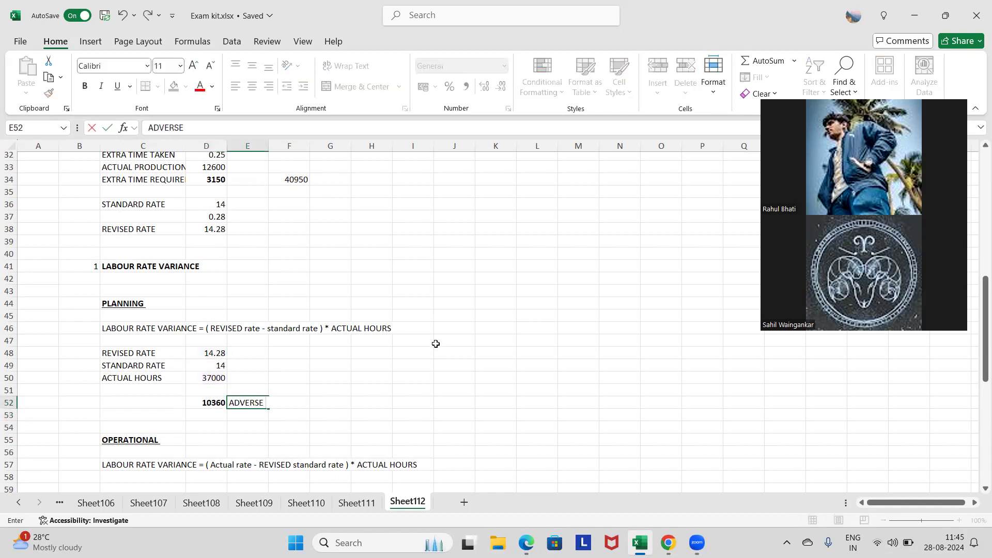
{"action": "left_click", "coordinate": [435, 342]}
Calculate the operational labour rate variance in D59 with =(D5-D38)*D50.
{"action": "scroll", "coordinate": [436, 342], "scroll_direction": "down", "scroll_amount": 2}
{"action": "left_click", "coordinate": [205, 421]}
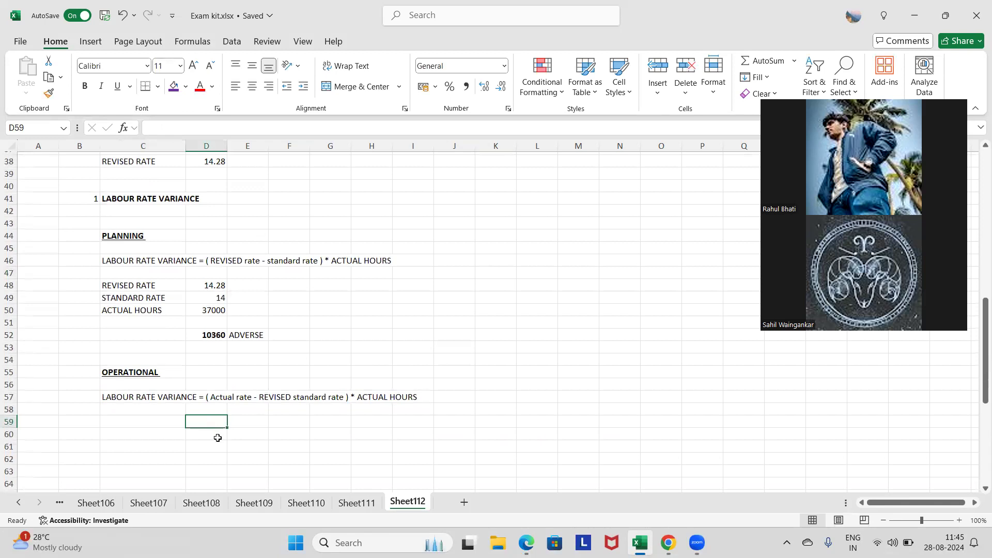
{"action": "type", "text": "="}
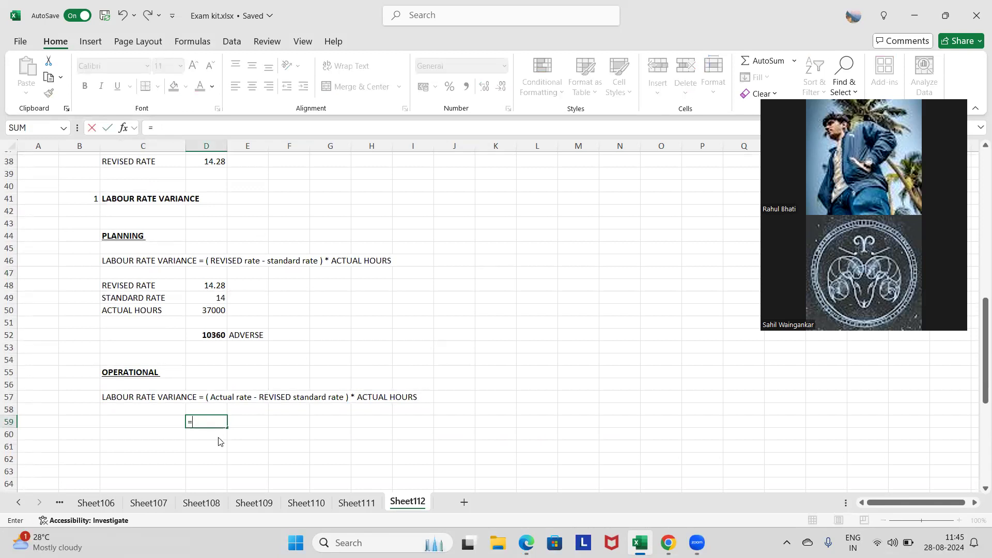
{"action": "key", "text": "alt+Tab"}
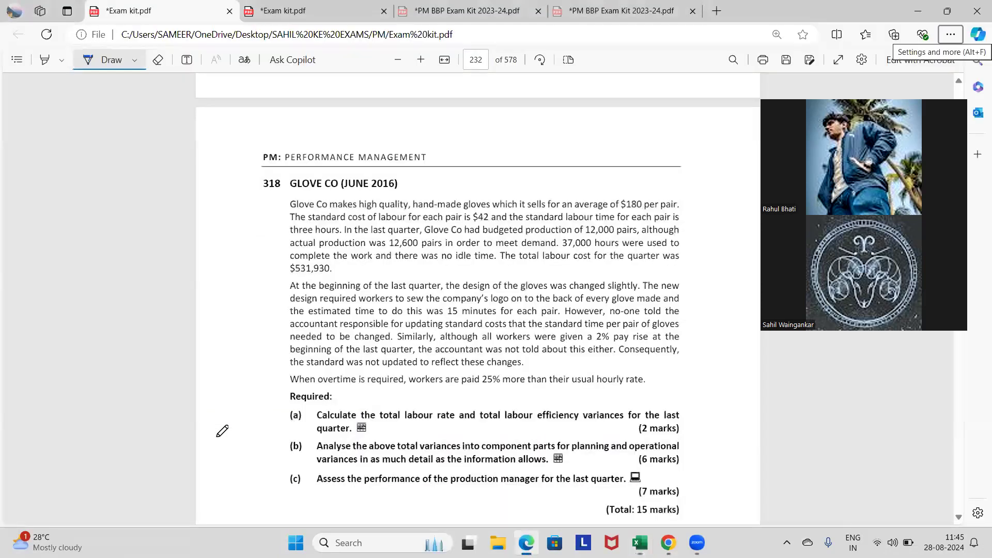
{"action": "key", "text": "alt+Tab"}
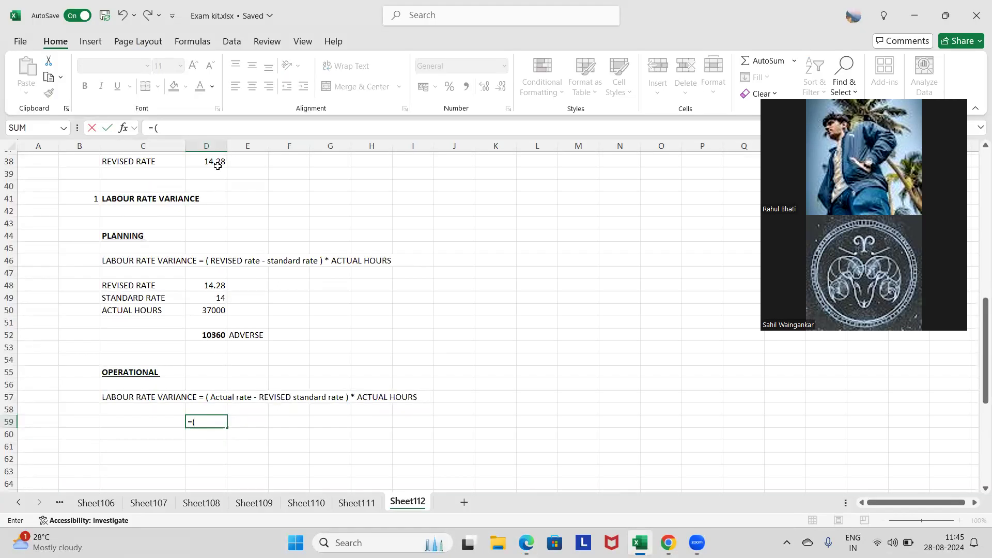
{"action": "scroll", "coordinate": [218, 165], "scroll_direction": "up", "scroll_amount": 12}
{"action": "left_click", "coordinate": [210, 208]}
{"action": "type", "text": "-"}
{"action": "scroll", "coordinate": [210, 208], "scroll_direction": "down", "scroll_amount": 8}
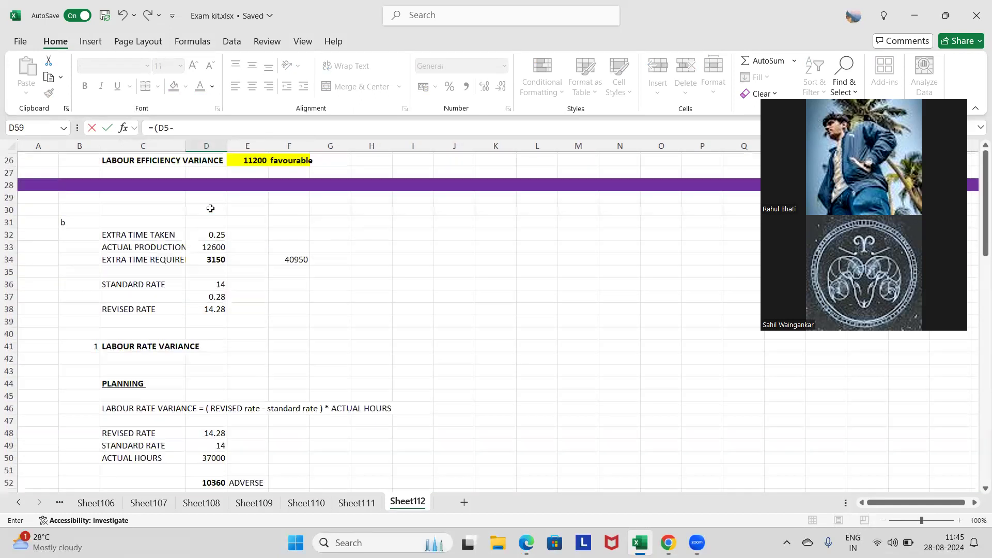
{"action": "left_click", "coordinate": [216, 307]}
{"action": "type", "text": ")*"}
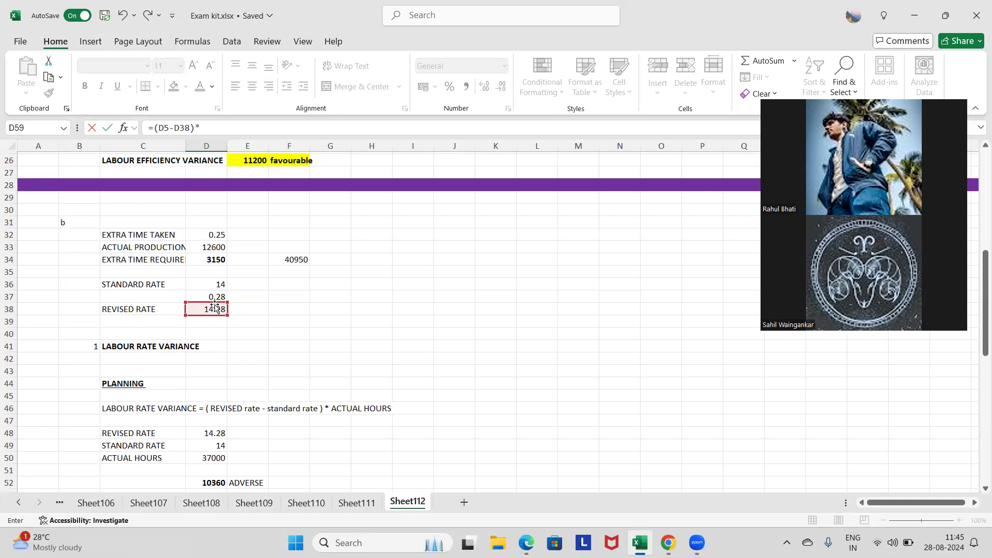
{"action": "scroll", "coordinate": [216, 308], "scroll_direction": "down", "scroll_amount": 2}
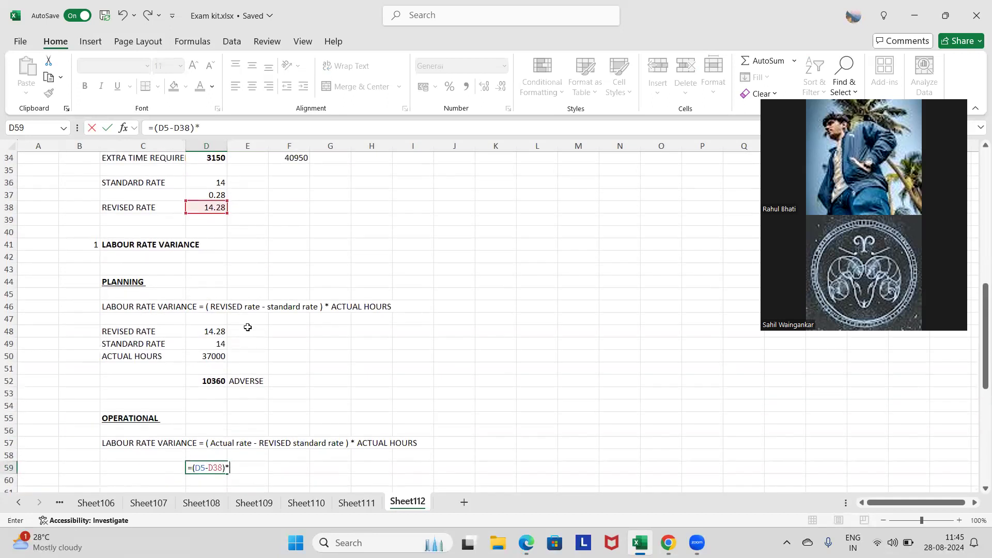
{"action": "scroll", "coordinate": [270, 290], "scroll_direction": "up", "scroll_amount": 1}
{"action": "scroll", "coordinate": [251, 210], "scroll_direction": "up", "scroll_amount": 10}
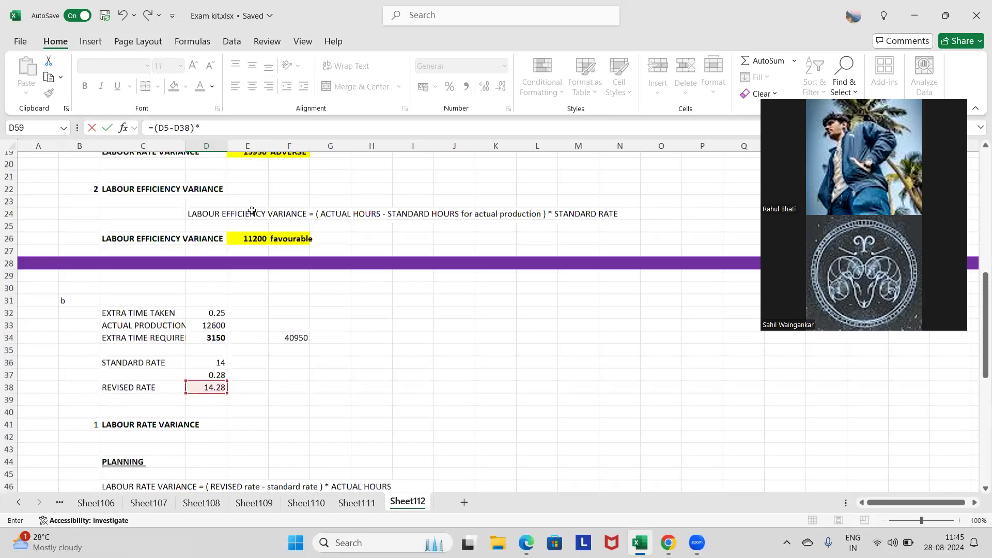
{"action": "scroll", "coordinate": [299, 397], "scroll_direction": "down", "scroll_amount": 13}
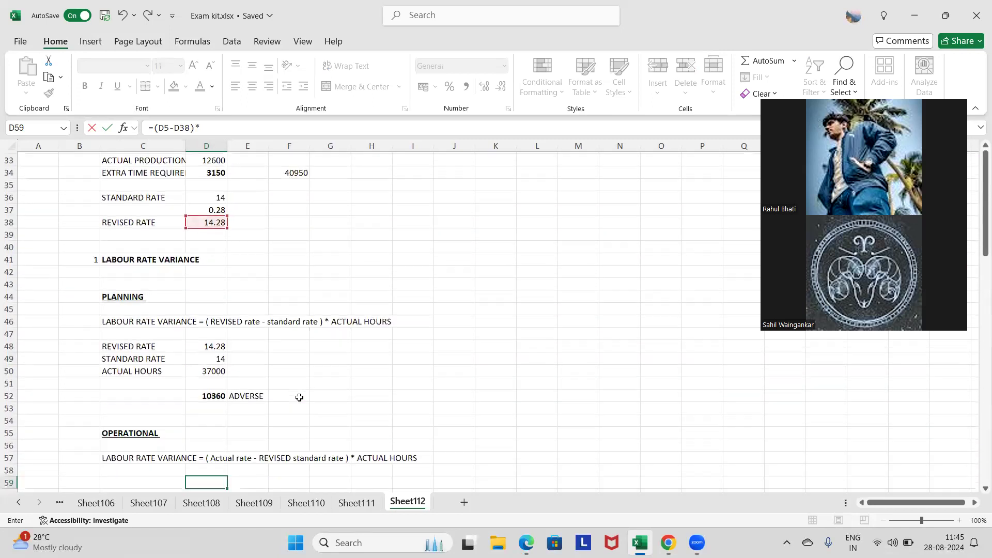
{"action": "left_click", "coordinate": [220, 260]}
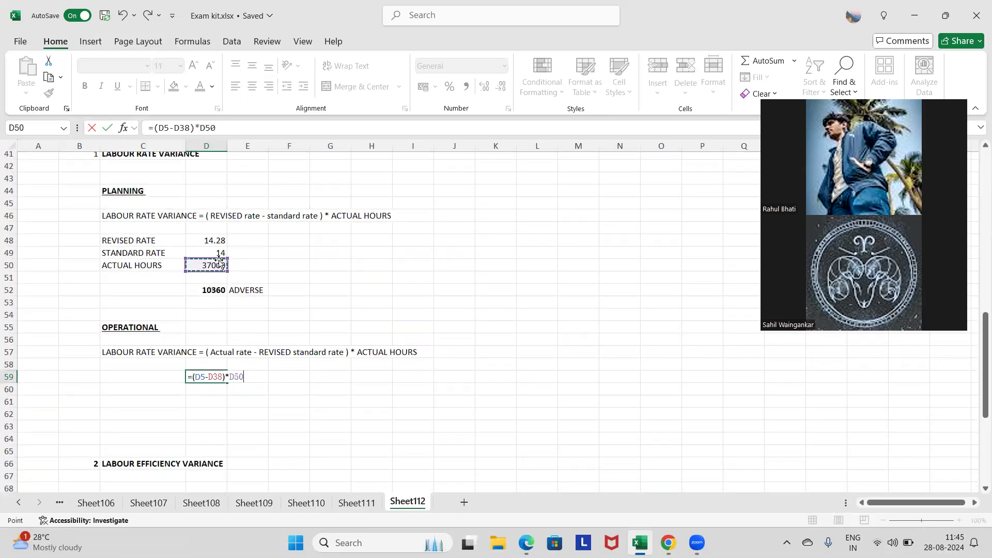
{"action": "key", "text": "Return"}
Mark the operational labour rate variance as ADVERSE in E59 and make D59:E59 bold.
{"action": "key", "text": "Right"}
{"action": "key", "text": "Up"}
{"action": "type", "text": "ACTUA"}
{"action": "key", "text": "BackSpace"}
{"action": "key", "text": "BackSpace"}
{"action": "type", "text": "DVERSE"}
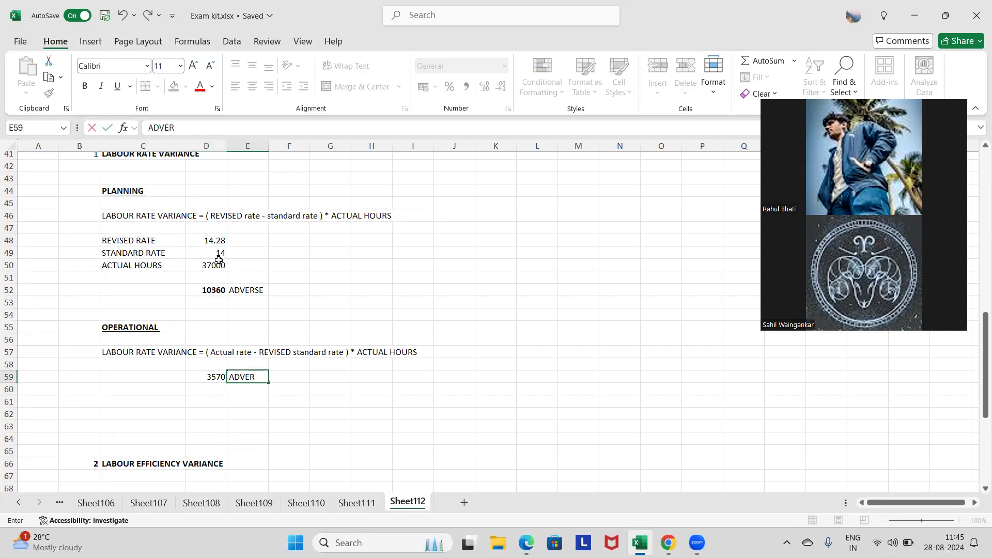
{"action": "key", "text": "Return"}
{"action": "key", "text": "Up"}
{"action": "key", "text": "shift+Left"}
{"action": "key", "text": "ctrl+b"}
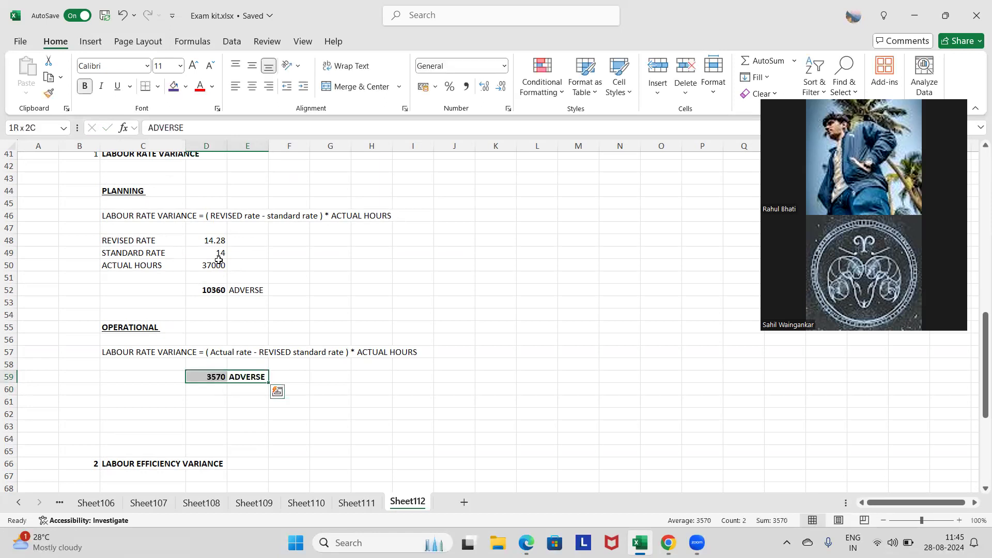
Calculate the planning labour efficiency variance in E74 with =(F34-F12)*D7.
{"action": "scroll", "coordinate": [219, 260], "scroll_direction": "down", "scroll_amount": 3}
{"action": "left_click", "coordinate": [207, 458]}
{"action": "key", "text": "Right"}
{"action": "type", "text": "=("}
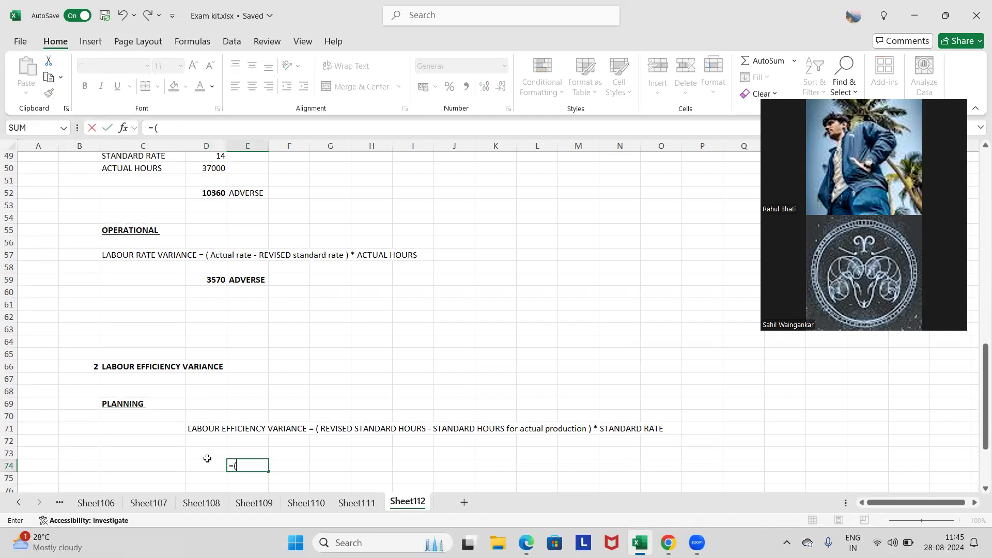
{"action": "scroll", "coordinate": [334, 246], "scroll_direction": "up", "scroll_amount": 2}
{"action": "scroll", "coordinate": [334, 246], "scroll_direction": "up", "scroll_amount": 5}
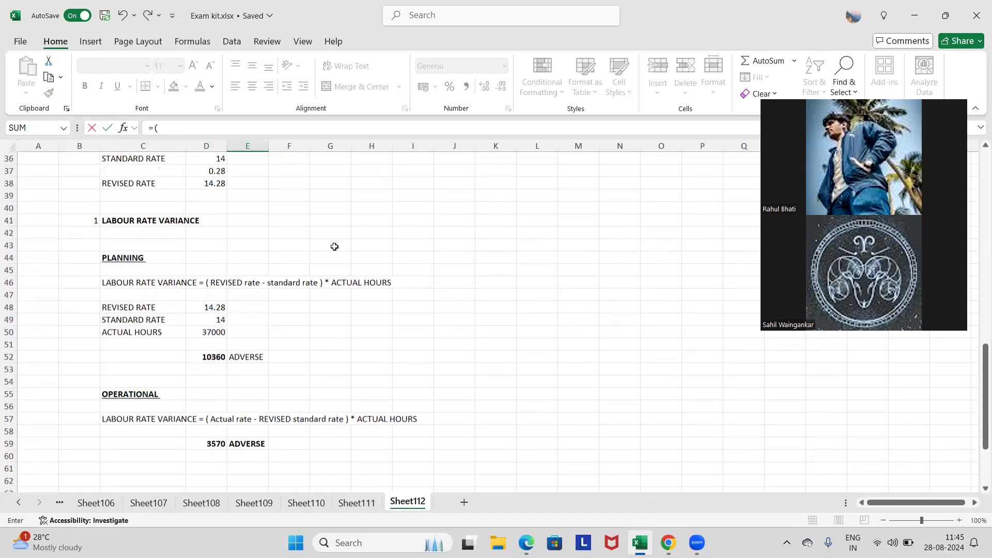
{"action": "left_click", "coordinate": [298, 224]}
{"action": "type", "text": "-"}
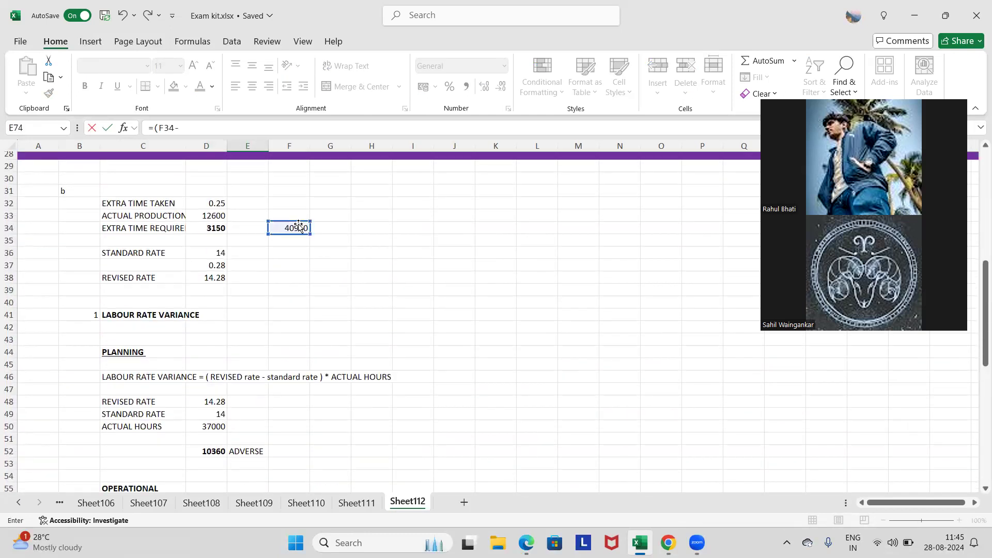
{"action": "scroll", "coordinate": [298, 225], "scroll_direction": "down", "scroll_amount": 7}
{"action": "scroll", "coordinate": [298, 228], "scroll_direction": "up", "scroll_amount": 16}
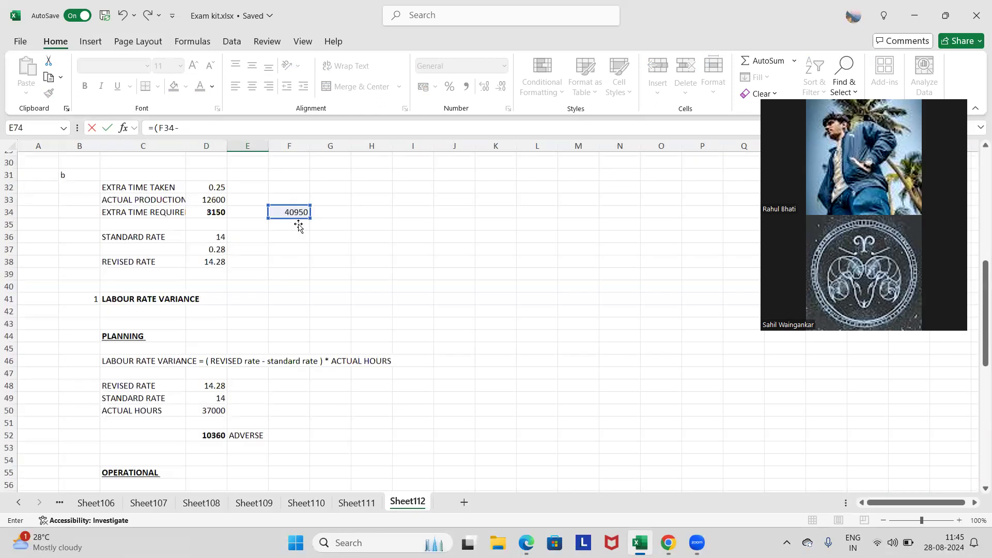
{"action": "left_click", "coordinate": [292, 294]}
{"action": "type", "text": ")"}
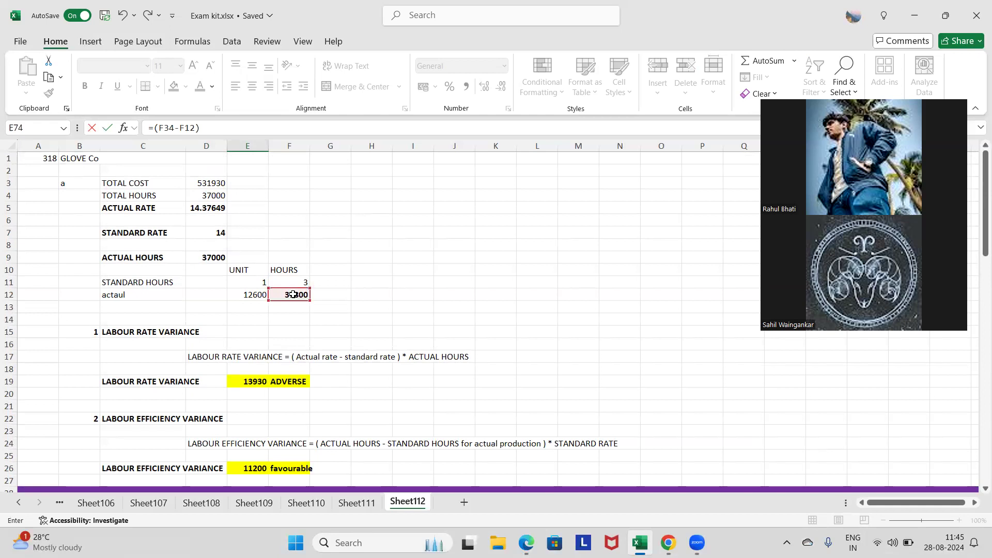
{"action": "scroll", "coordinate": [293, 293], "scroll_direction": "down", "scroll_amount": 17}
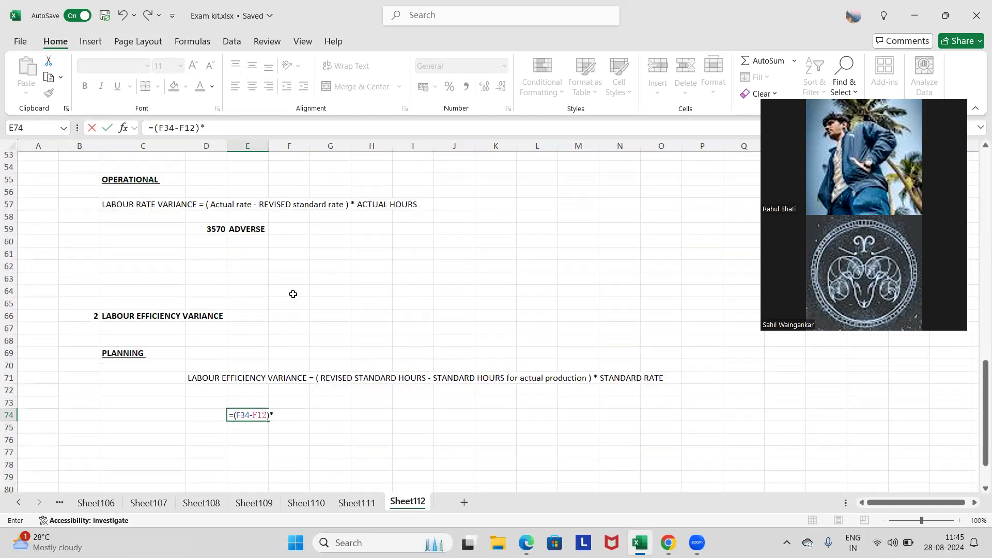
{"action": "scroll", "coordinate": [293, 294], "scroll_direction": "up", "scroll_amount": 15}
{"action": "scroll", "coordinate": [293, 294], "scroll_direction": "up", "scroll_amount": 3}
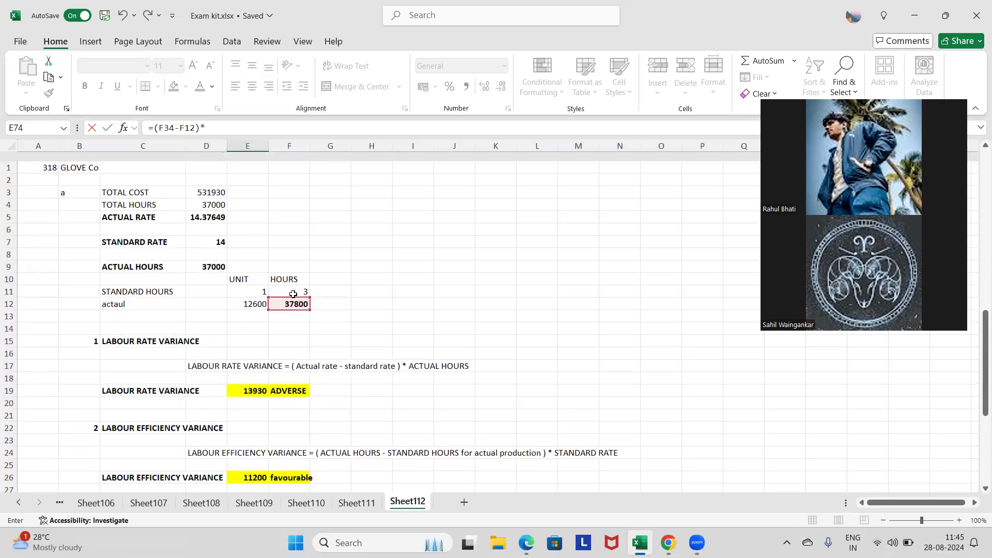
{"action": "left_click", "coordinate": [209, 231]}
{"action": "key", "text": "Return"}
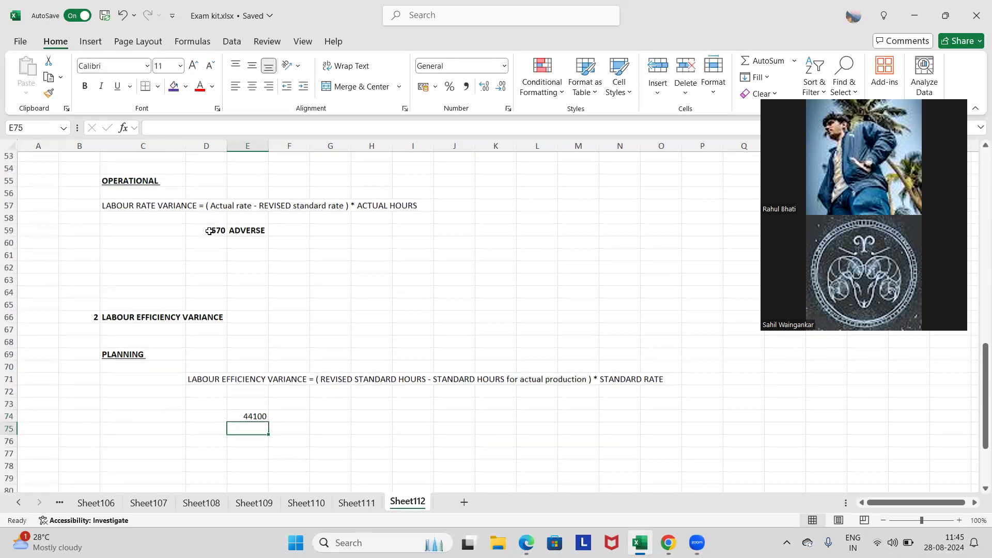
Make the planning efficiency variance in E74 bold and mark it as ADVERSE in F74.
{"action": "key", "text": "Up"}
{"action": "key", "text": "ctrl+b"}
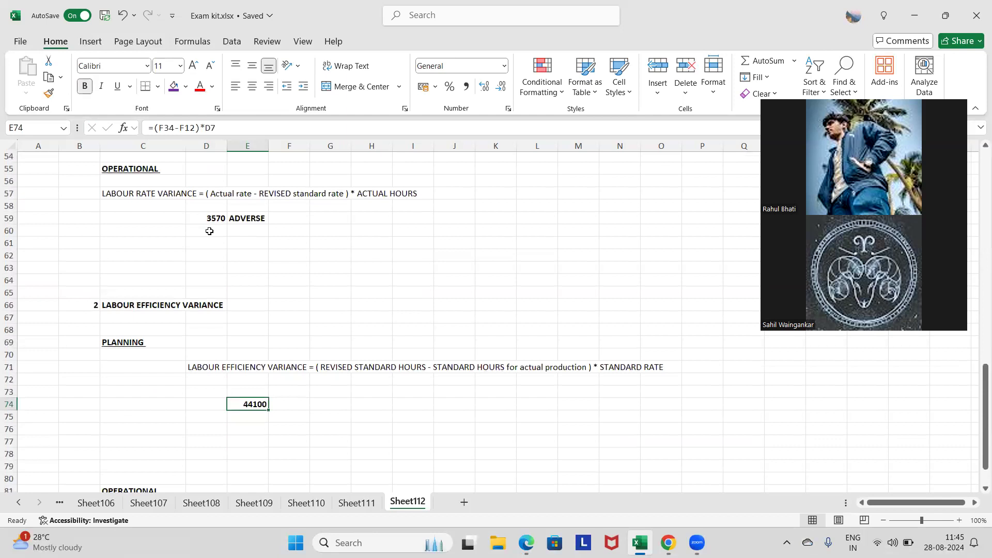
{"action": "key", "text": "Right"}
{"action": "type", "text": "ADVERS"}
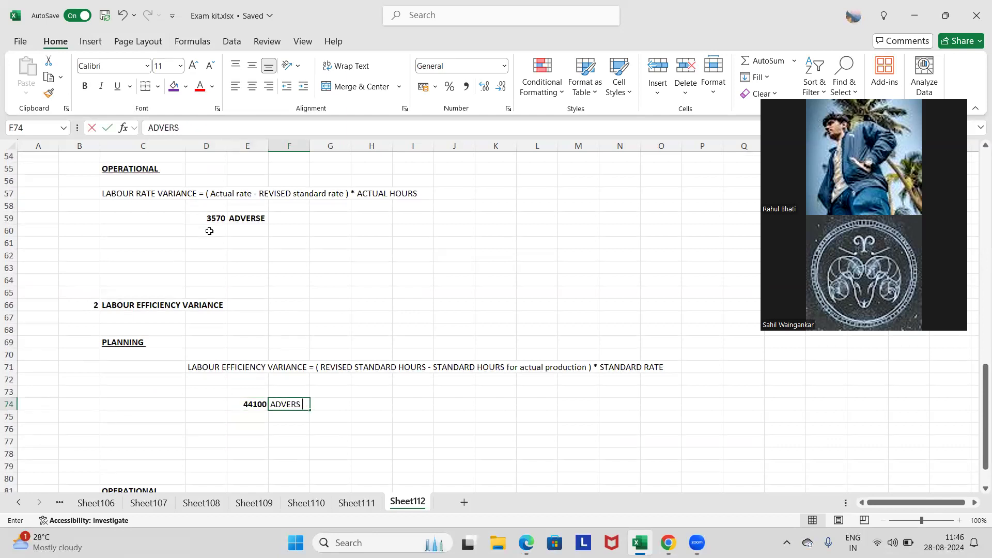
{"action": "type", "text": "E"}
Move the OPERATIONAL heading and its labour efficiency formula from C81:E83 up to start at C76.
{"action": "scroll", "coordinate": [209, 231], "scroll_direction": "down", "scroll_amount": 5}
{"action": "left_click", "coordinate": [125, 315]}
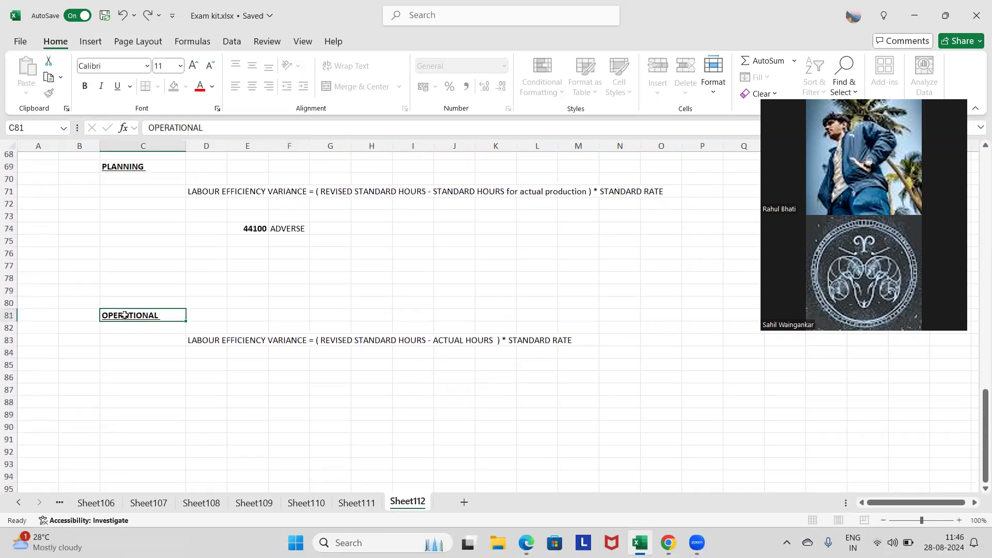
{"action": "left_click_drag", "start_coordinate": [125, 315], "coordinate": [250, 339]}
{"action": "key", "text": "ctrl+c"}
{"action": "left_click", "coordinate": [149, 253]}
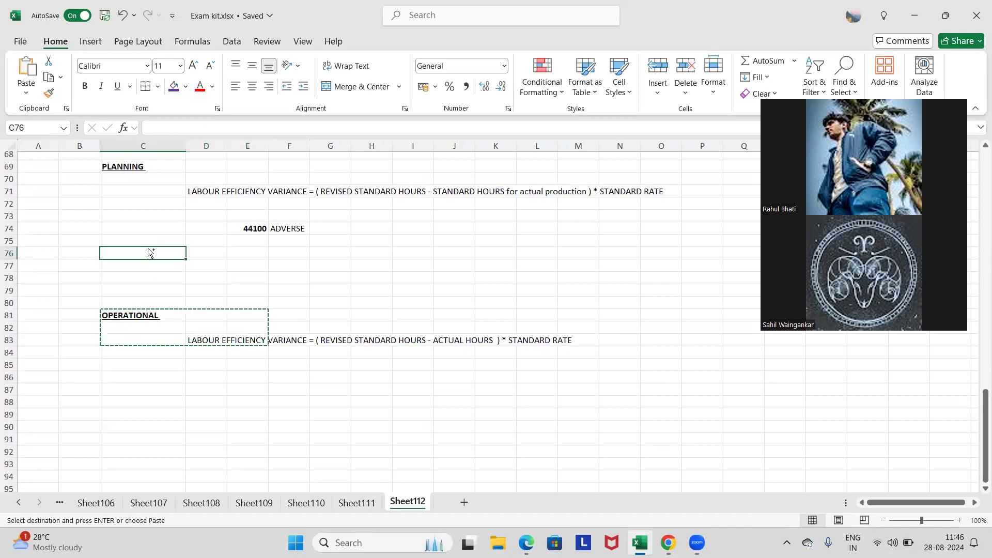
{"action": "key", "text": "ctrl+v"}
Calculate the operational labour efficiency variance in E81 with =(F34-D9)*D36.
{"action": "left_click", "coordinate": [244, 310]}
{"action": "type", "text": "=("}
{"action": "scroll", "coordinate": [245, 311], "scroll_direction": "up", "scroll_amount": 5}
{"action": "scroll", "coordinate": [246, 310], "scroll_direction": "up", "scroll_amount": 4}
{"action": "scroll", "coordinate": [245, 310], "scroll_direction": "up", "scroll_amount": 5}
{"action": "left_click", "coordinate": [294, 247]}
{"action": "type", "text": "-"}
{"action": "scroll", "coordinate": [294, 248], "scroll_direction": "up", "scroll_amount": 6}
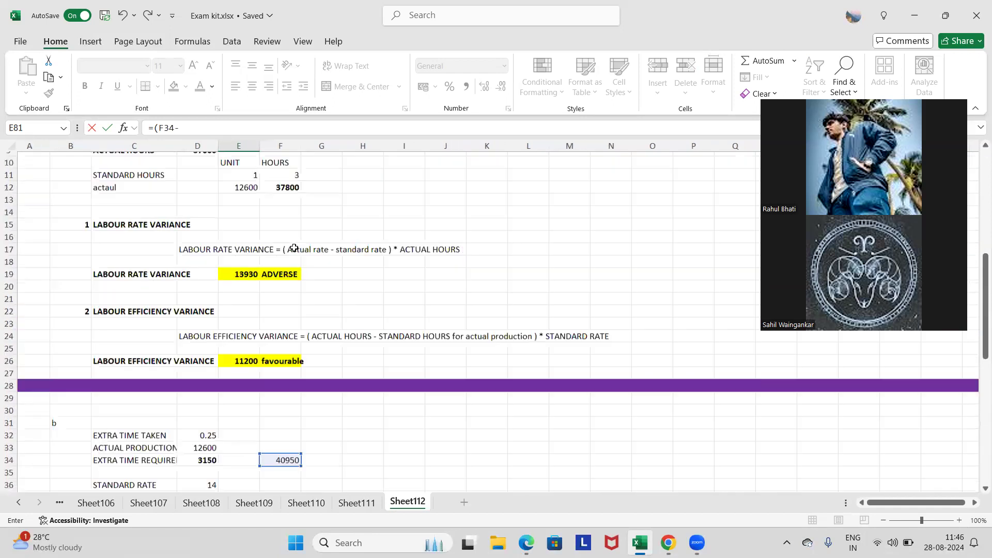
{"action": "scroll", "coordinate": [293, 248], "scroll_direction": "up", "scroll_amount": 3}
{"action": "left_click", "coordinate": [206, 257]}
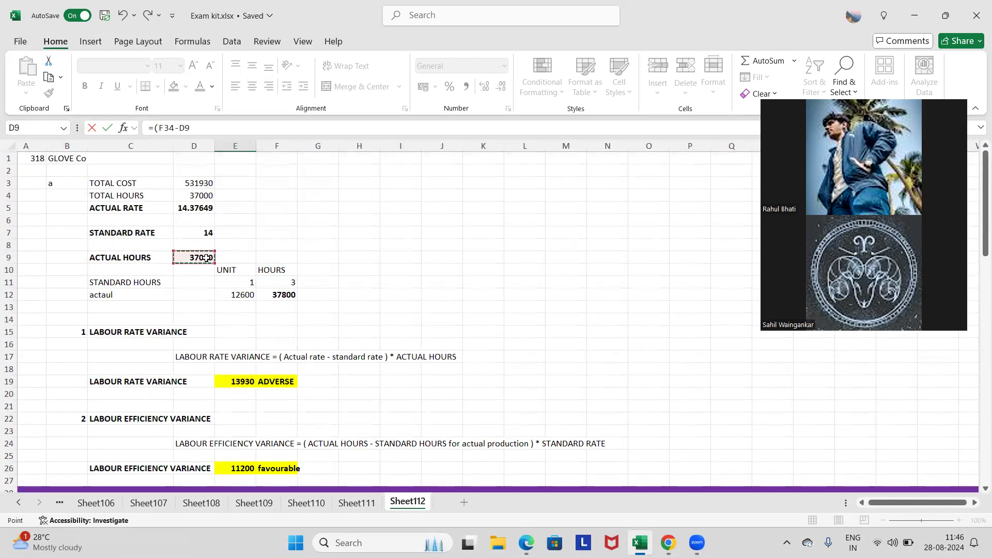
{"action": "type", "text": ")*"}
{"action": "scroll", "coordinate": [206, 257], "scroll_direction": "down", "scroll_amount": 6}
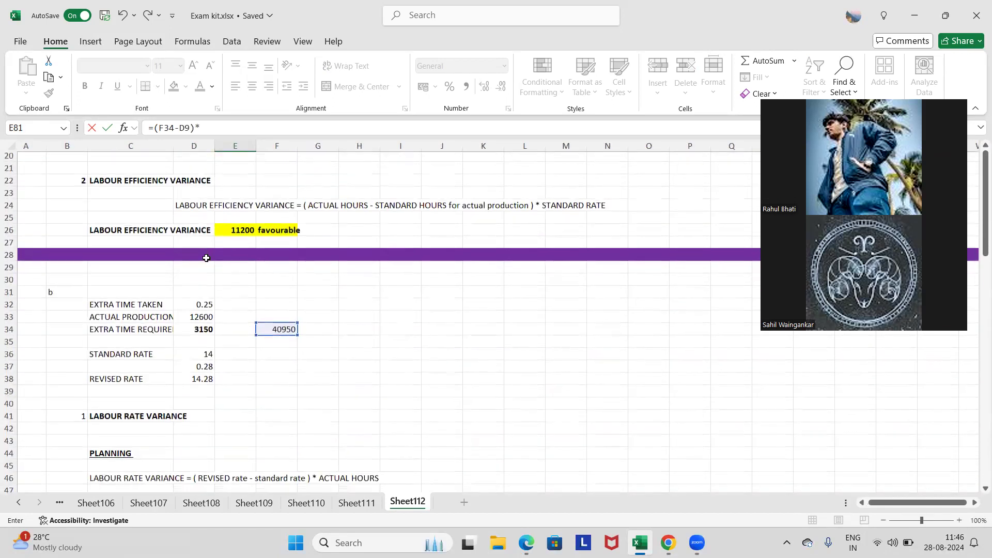
{"action": "scroll", "coordinate": [206, 258], "scroll_direction": "down", "scroll_amount": 2}
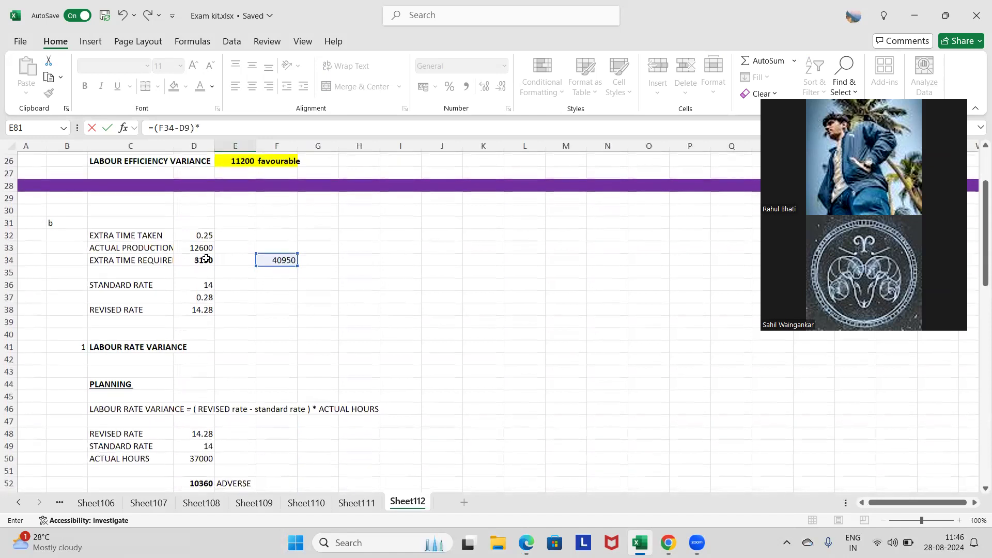
{"action": "left_click", "coordinate": [208, 286]}
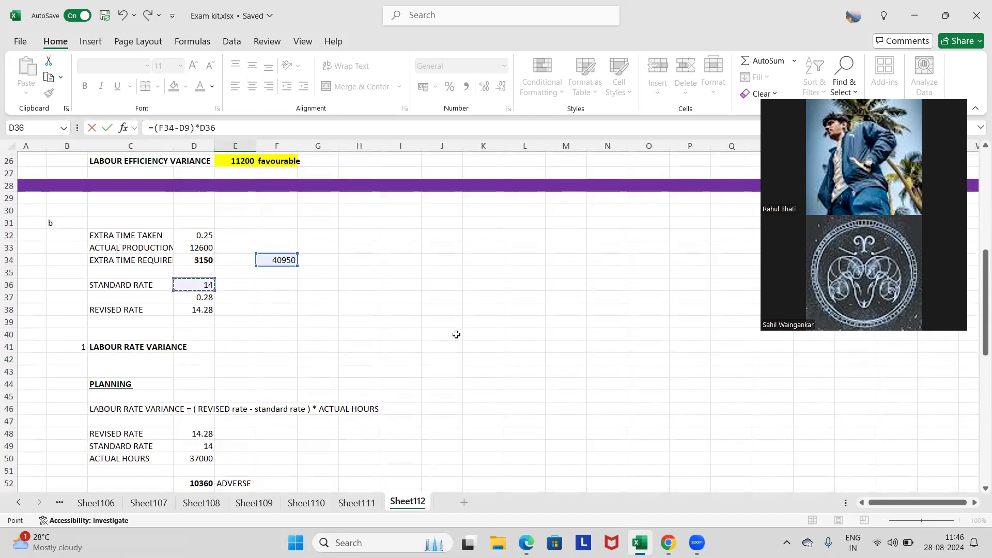
{"action": "key", "text": "Return"}
Mark the operational labour efficiency variance as FAVOURABLE in F81 and make E81:F81 bold.
{"action": "scroll", "coordinate": [456, 335], "scroll_direction": "down", "scroll_amount": 2}
{"action": "key", "text": "Up"}
{"action": "key", "text": "ctrl+b"}
{"action": "key", "text": "Right"}
{"action": "type", "text": "FAVOURABEL"}
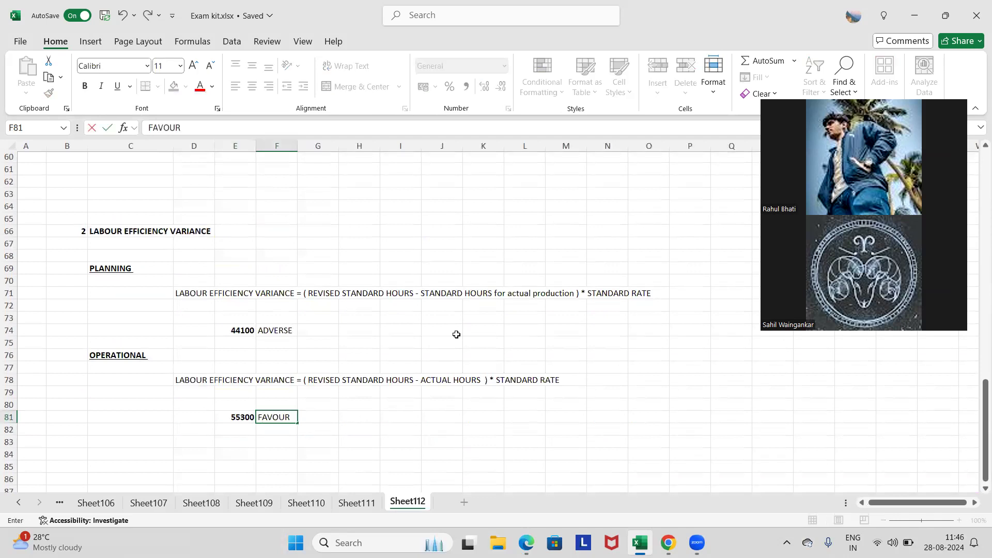
{"action": "key", "text": "BackSpace"}
{"action": "key", "text": "BackSpace"}
{"action": "type", "text": "LE"}
{"action": "key", "text": "Return"}
{"action": "key", "text": "Up"}
{"action": "key", "text": "shift+Left"}
{"action": "key", "text": "ctrl+b"}
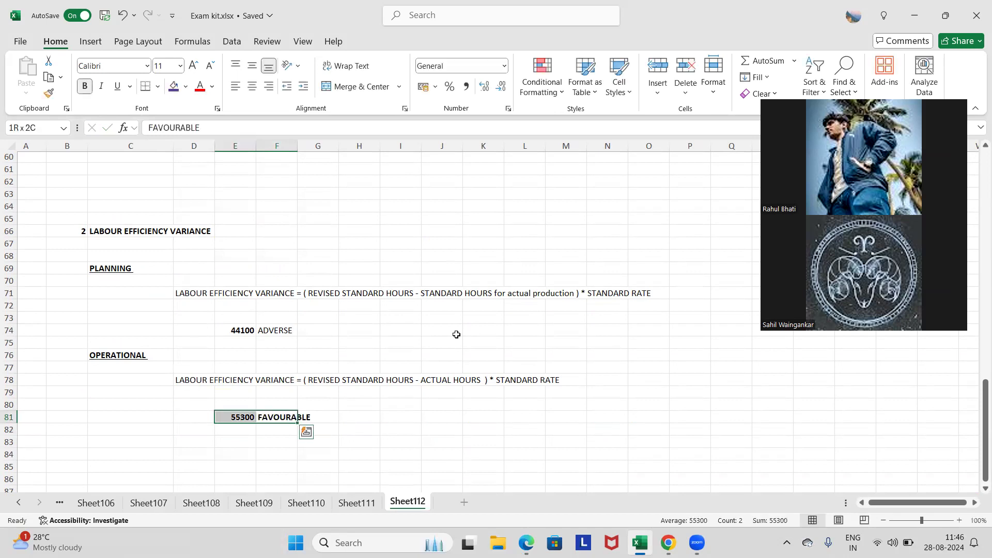
{"action": "key", "text": "Left"}
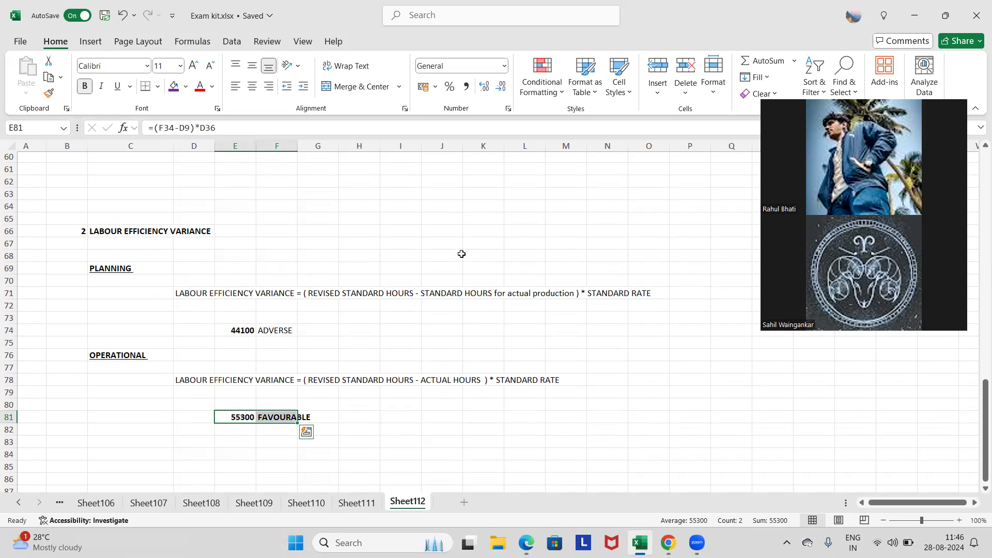
Switch to Exam kit.pdf in Edge and compare the sheet's labour rate planning and operational variances with the model answer on page 477.
{"action": "key", "text": "alt+Tab"}
{"action": "scroll", "coordinate": [499, 360], "scroll_direction": "down", "scroll_amount": 2}
{"action": "key", "text": "ctrl+Tab"}
{"action": "scroll", "coordinate": [403, 200], "scroll_direction": "down", "scroll_amount": 3}
{"action": "scroll", "coordinate": [404, 199], "scroll_direction": "down", "scroll_amount": 2}
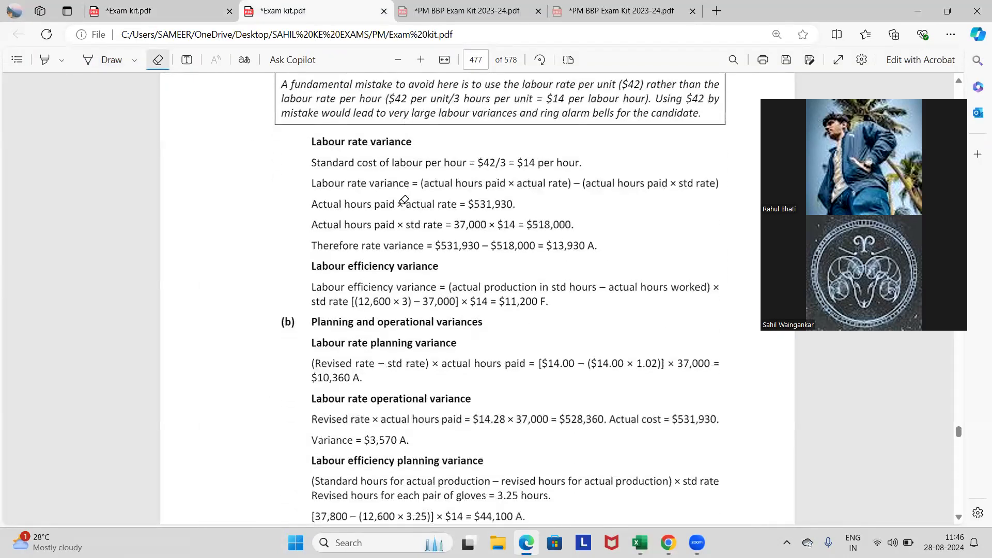
{"action": "key", "text": "alt+Tab"}
{"action": "key", "text": "alt+Tab"}
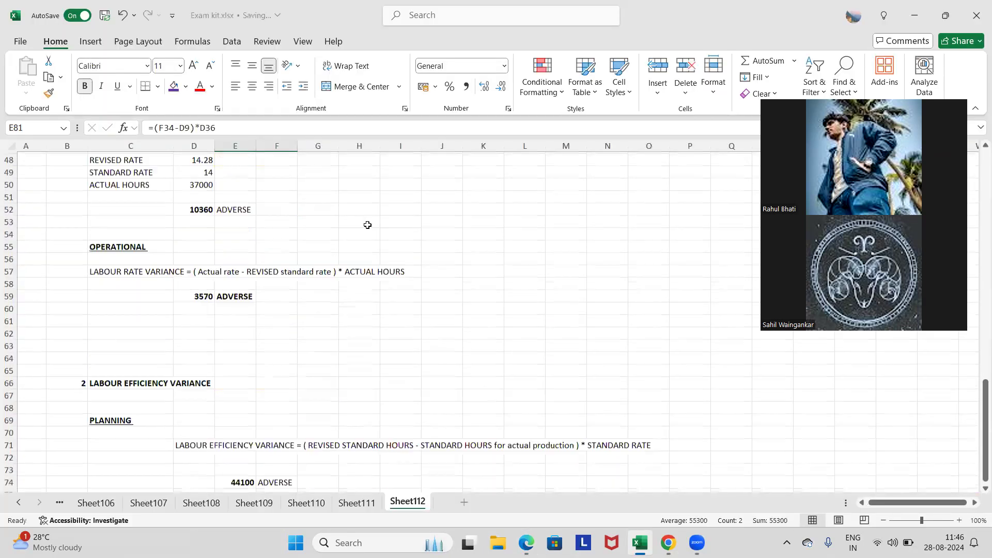
{"action": "scroll", "coordinate": [370, 229], "scroll_direction": "up", "scroll_amount": 1}
{"action": "key", "text": "alt+Tab"}
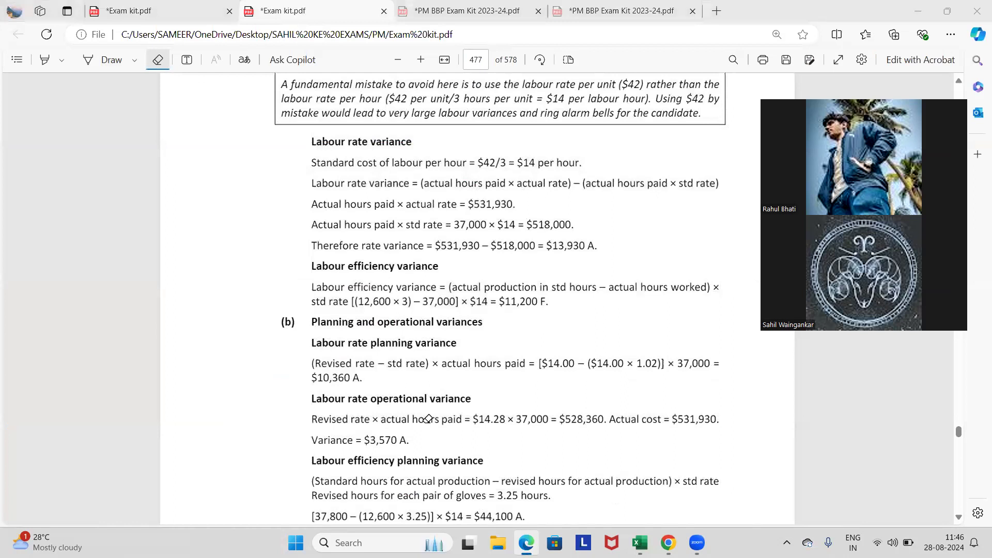
{"action": "key", "text": "alt+Tab"}
{"action": "key", "text": "alt+Tab"}
Compare the sheet's labour efficiency planning and operational variances with the model answer in Exam kit.pdf.
{"action": "scroll", "coordinate": [427, 419], "scroll_direction": "down", "scroll_amount": 6}
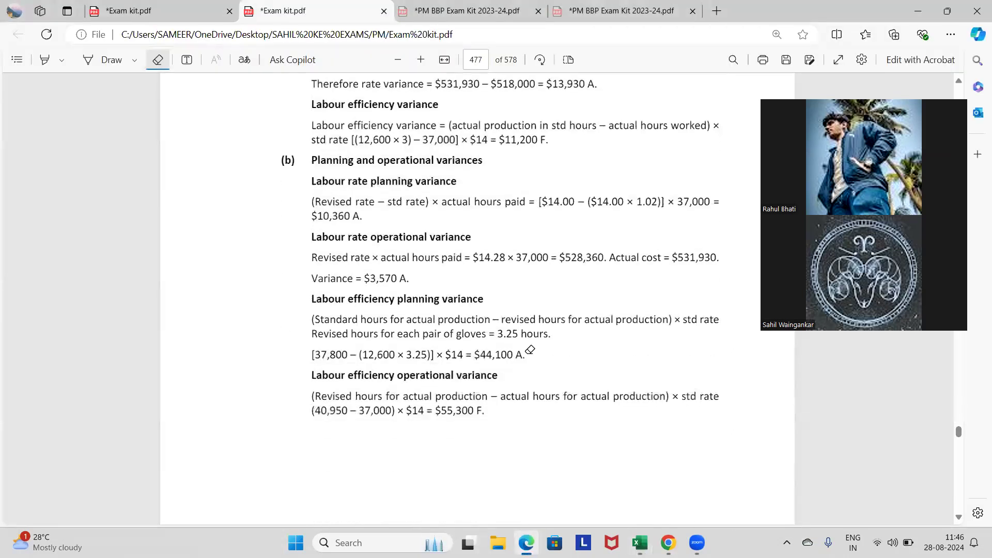
{"action": "key", "text": "alt+Tab"}
{"action": "scroll", "coordinate": [525, 350], "scroll_direction": "down", "scroll_amount": 3}
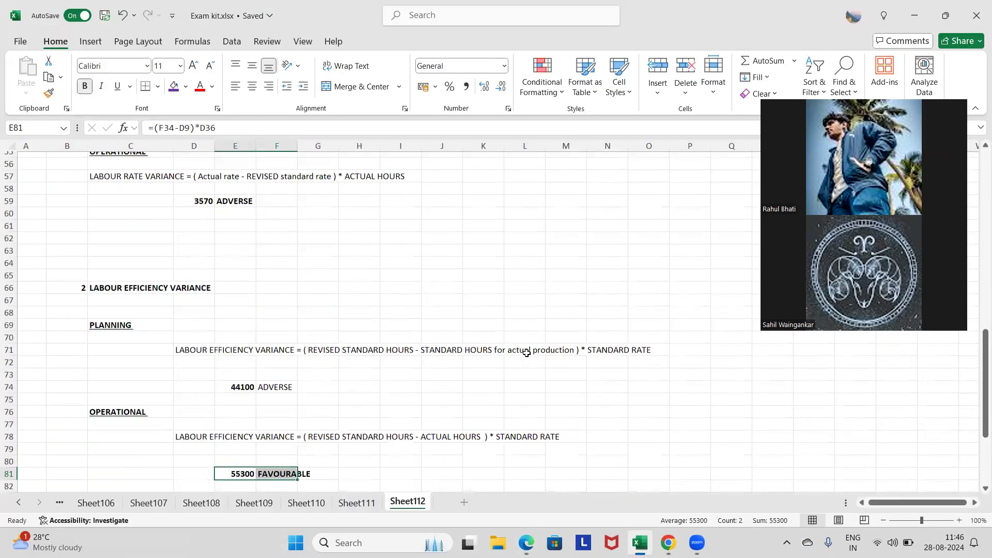
{"action": "key", "text": "alt+Tab"}
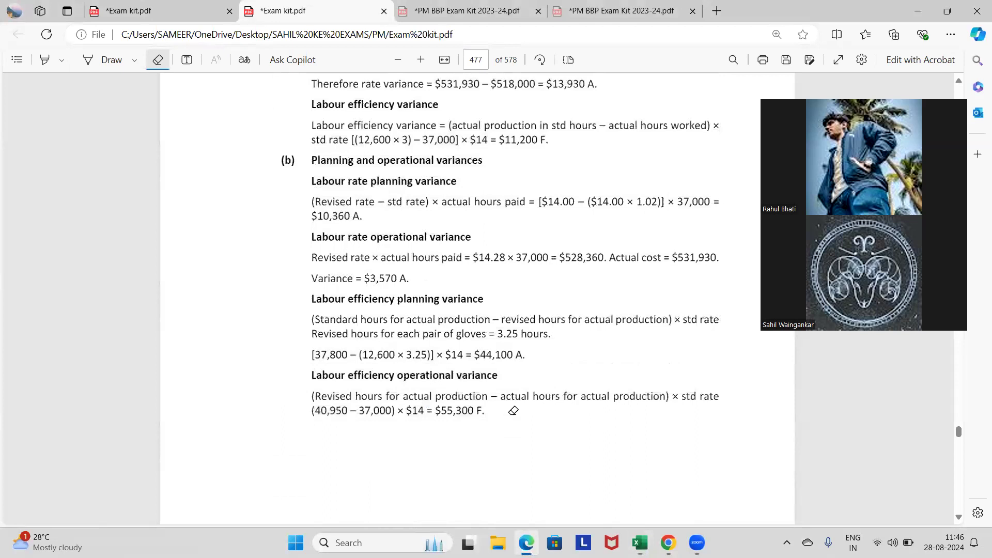
{"action": "key", "text": "alt+Tab"}
{"action": "scroll", "coordinate": [393, 341], "scroll_direction": "down", "scroll_amount": 1}
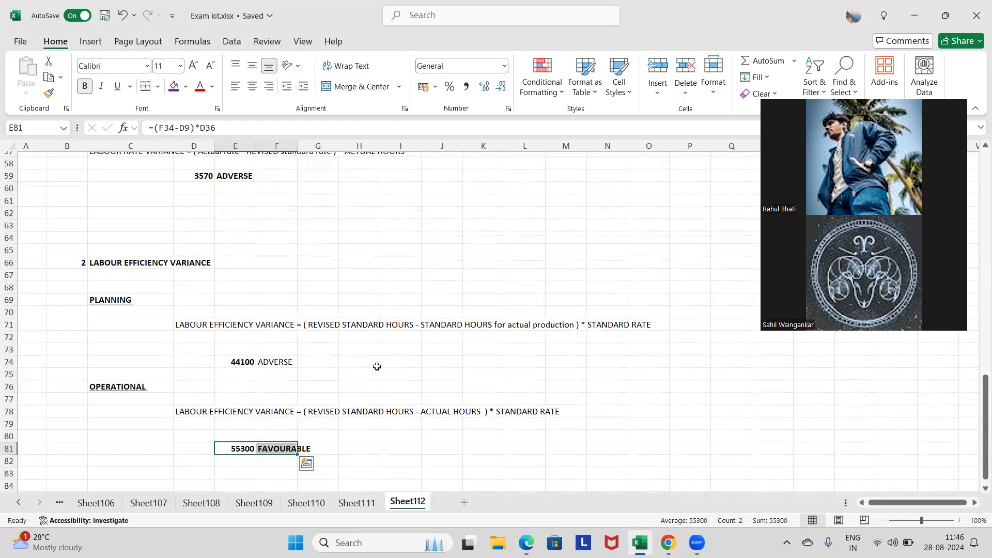
{"action": "scroll", "coordinate": [423, 175], "scroll_direction": "up", "scroll_amount": 4}
{"action": "scroll", "coordinate": [425, 176], "scroll_direction": "up", "scroll_amount": 6}
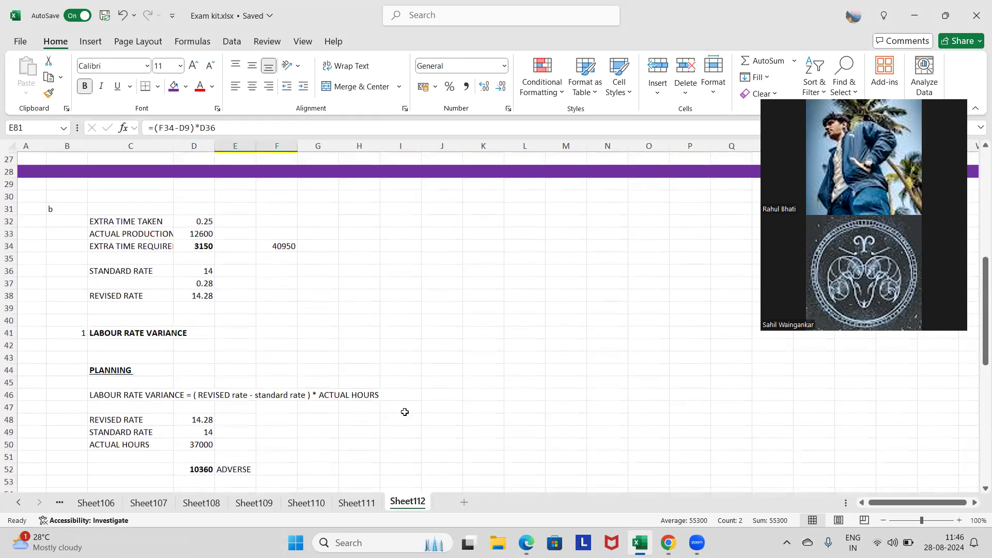
Switch to Exam kit.pdf in Edge and read question 318's part (c) model answer on the production manager's performance.
{"action": "key", "text": "alt+Tab"}
{"action": "key", "text": "alt+Tab"}
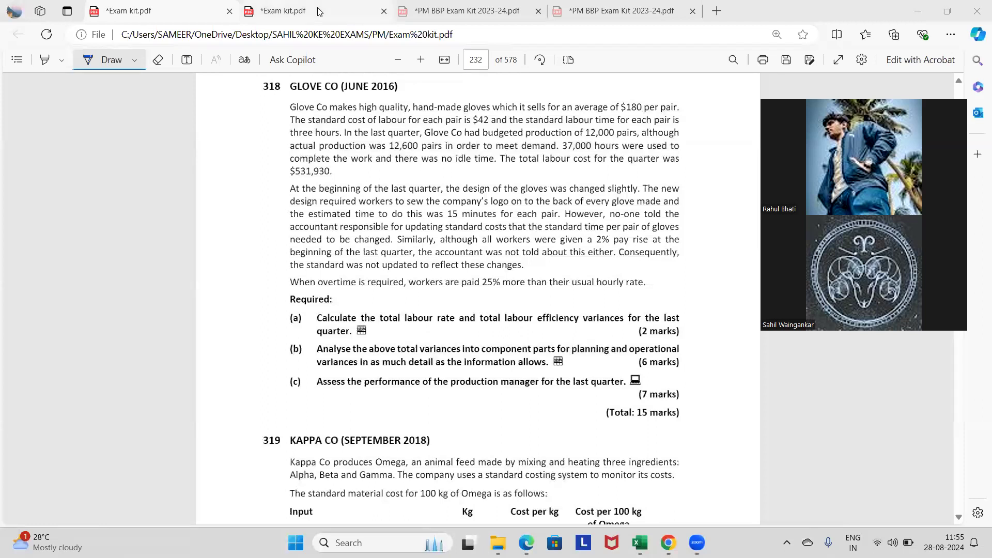
{"action": "key", "text": "ctrl+Tab"}
{"action": "scroll", "coordinate": [460, 214], "scroll_direction": "down", "scroll_amount": 10}
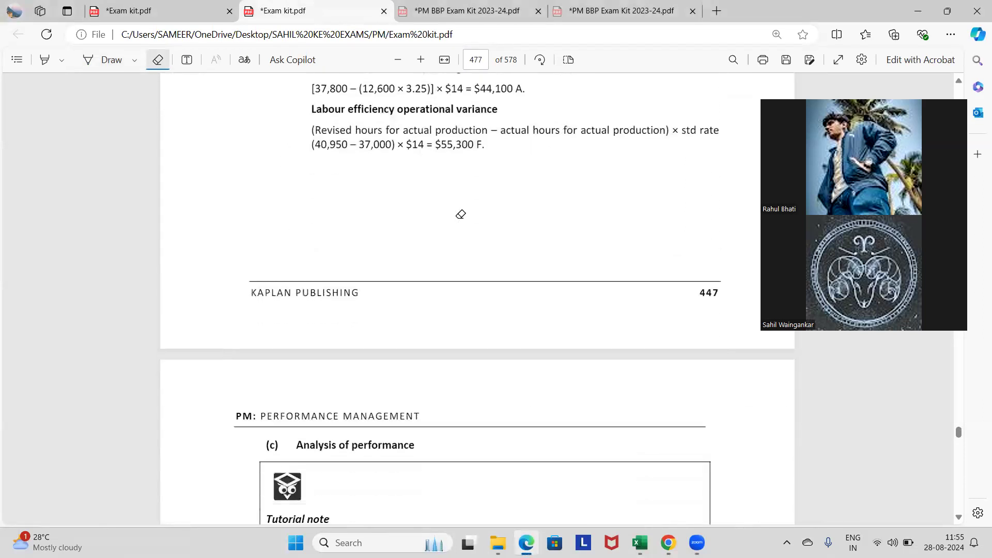
{"action": "scroll", "coordinate": [460, 214], "scroll_direction": "down", "scroll_amount": 3}
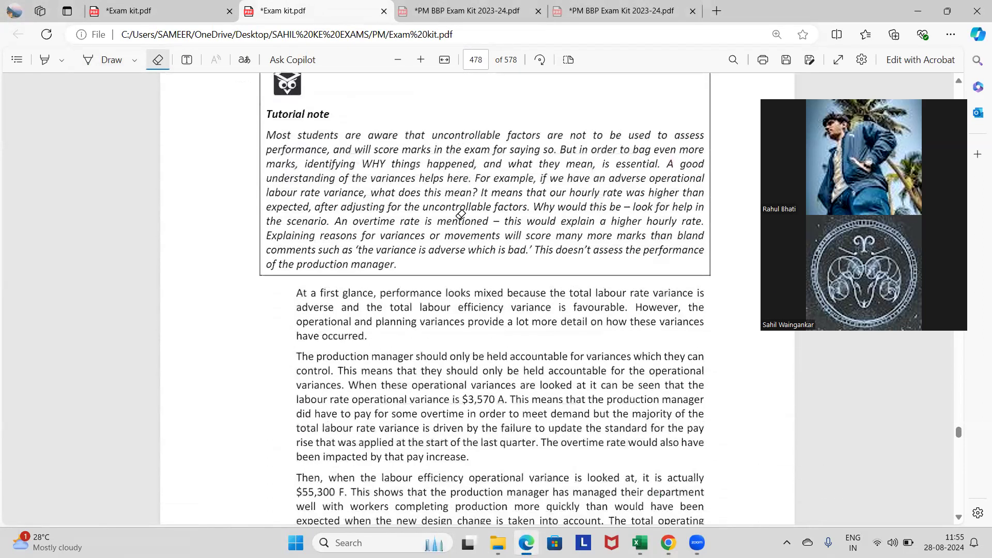
{"action": "scroll", "coordinate": [460, 214], "scroll_direction": "down", "scroll_amount": 1}
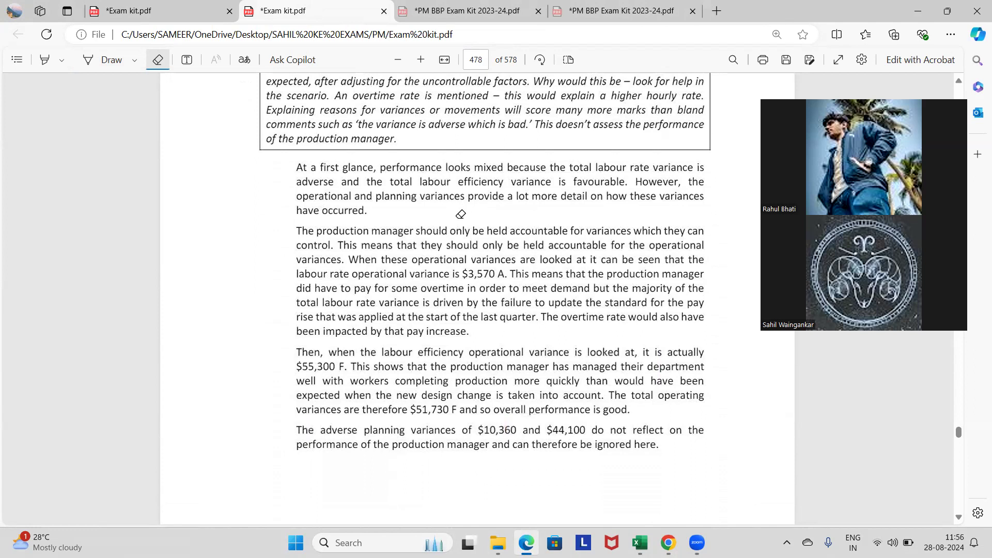
{"action": "scroll", "coordinate": [461, 214], "scroll_direction": "down", "scroll_amount": 3}
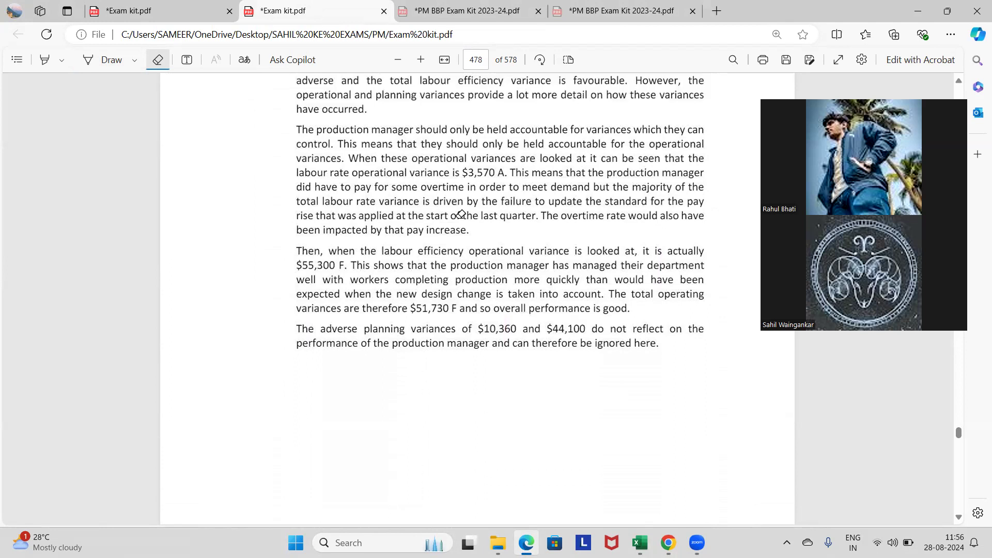